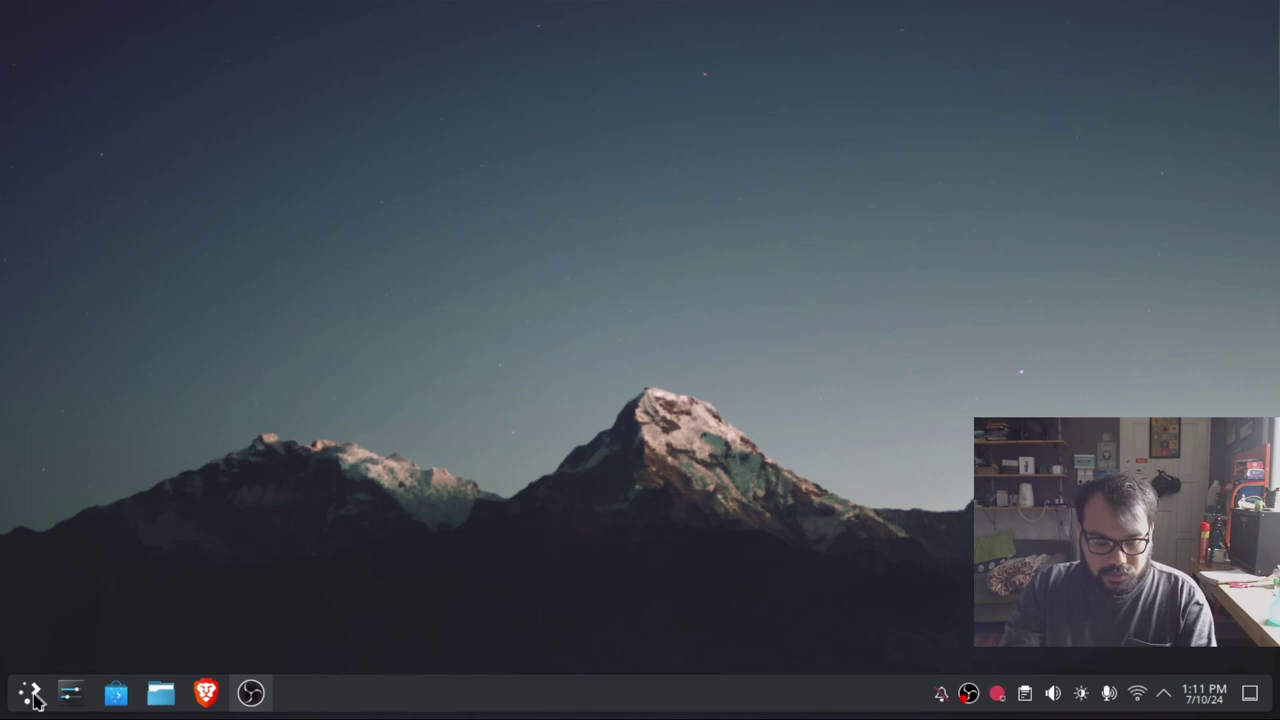
Launch the Kdenlive video editor from the installed multimedia applications
click(28, 692)
mouse_move(165, 362)
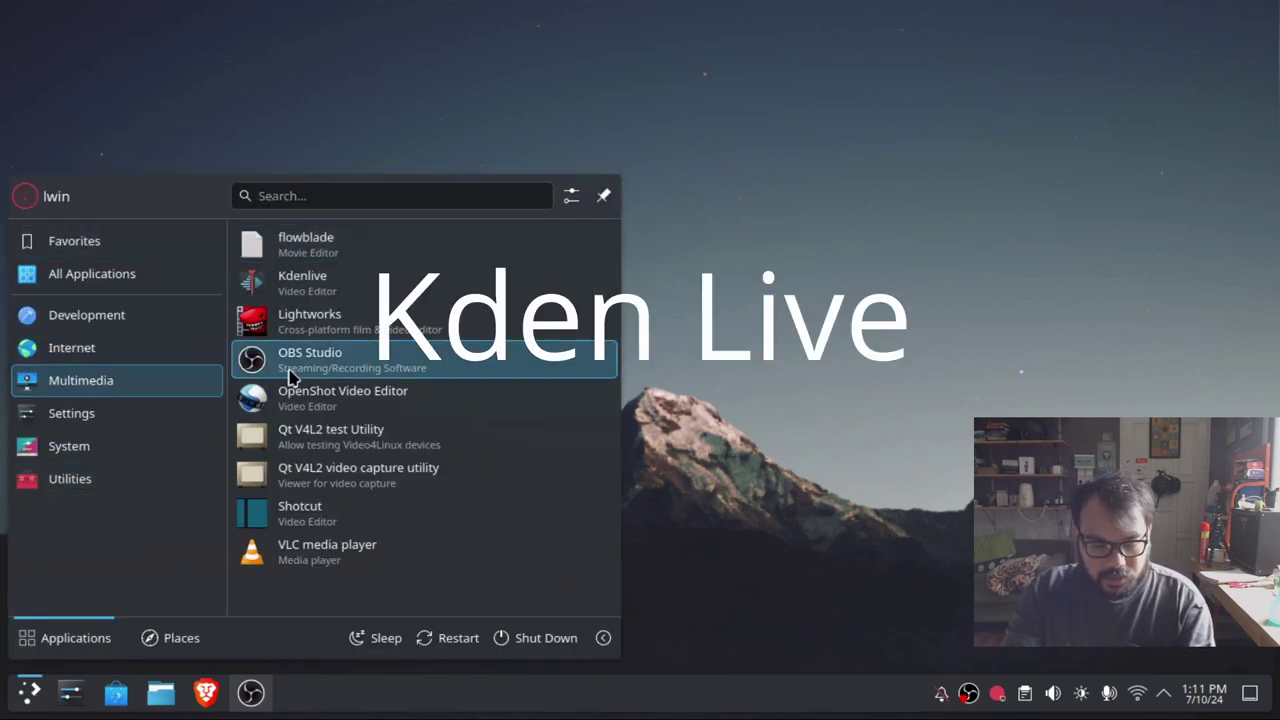
click(360, 289)
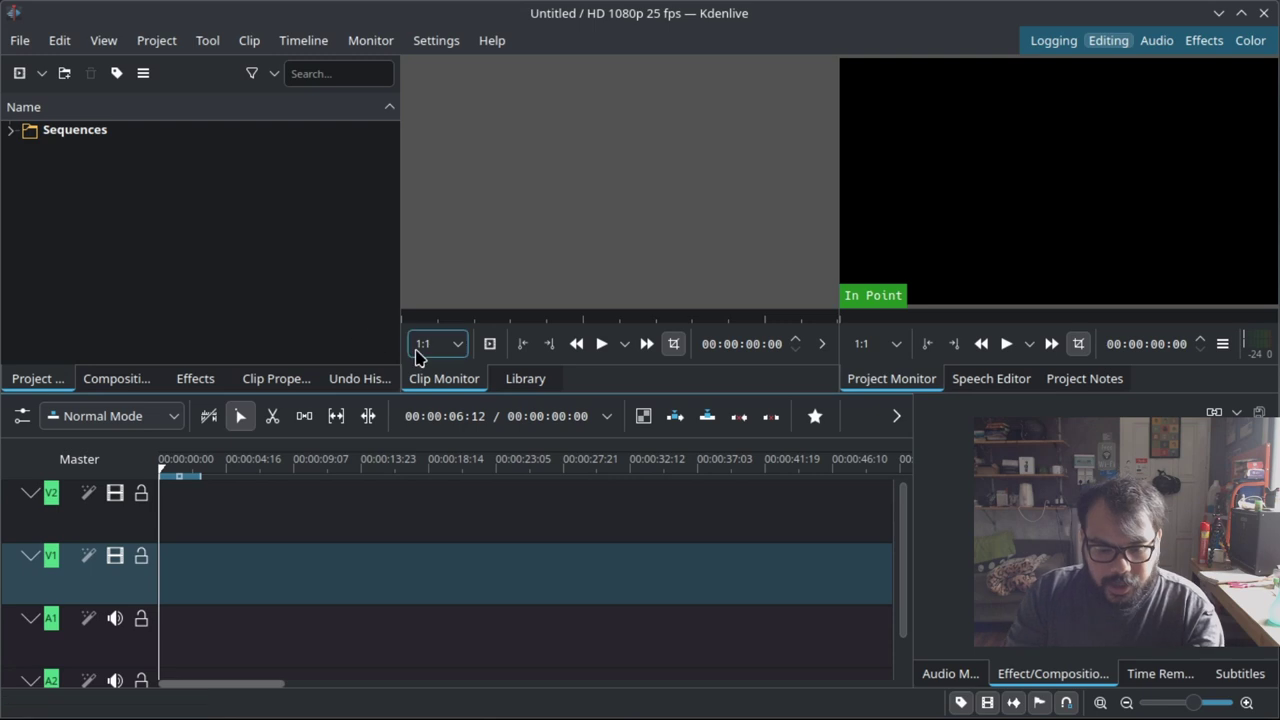
right_click(194, 191)
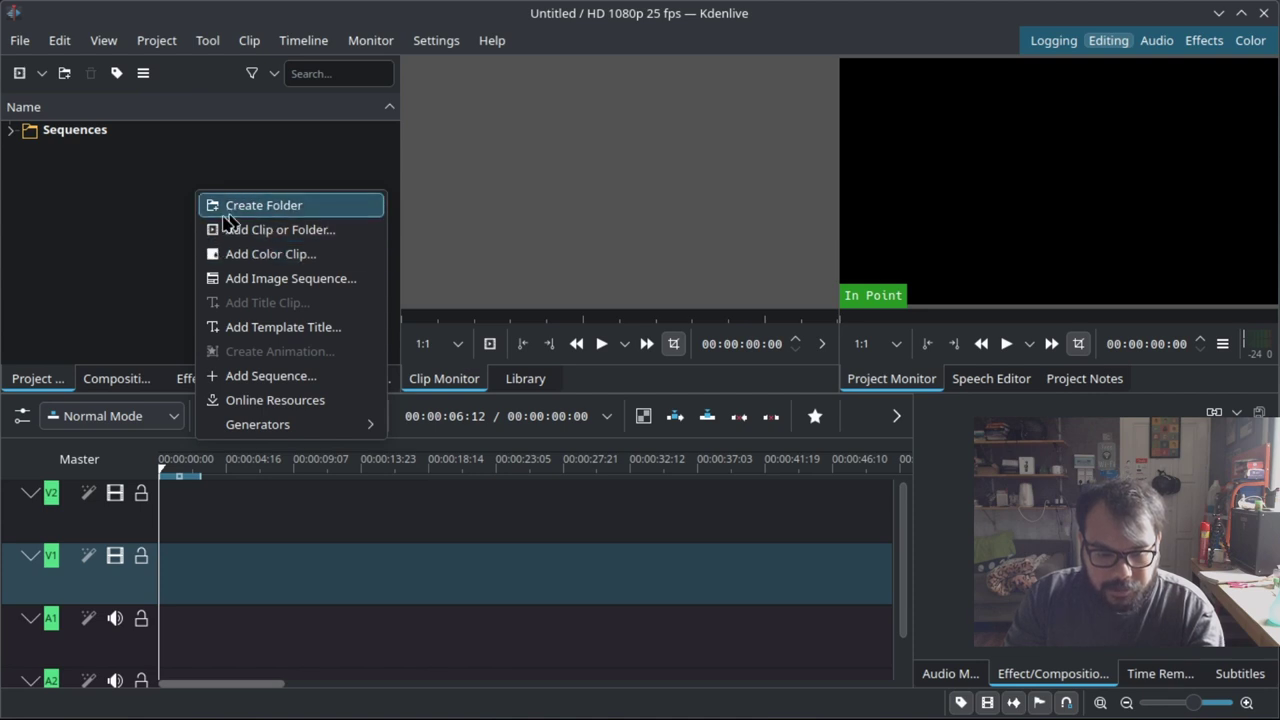
click(137, 251)
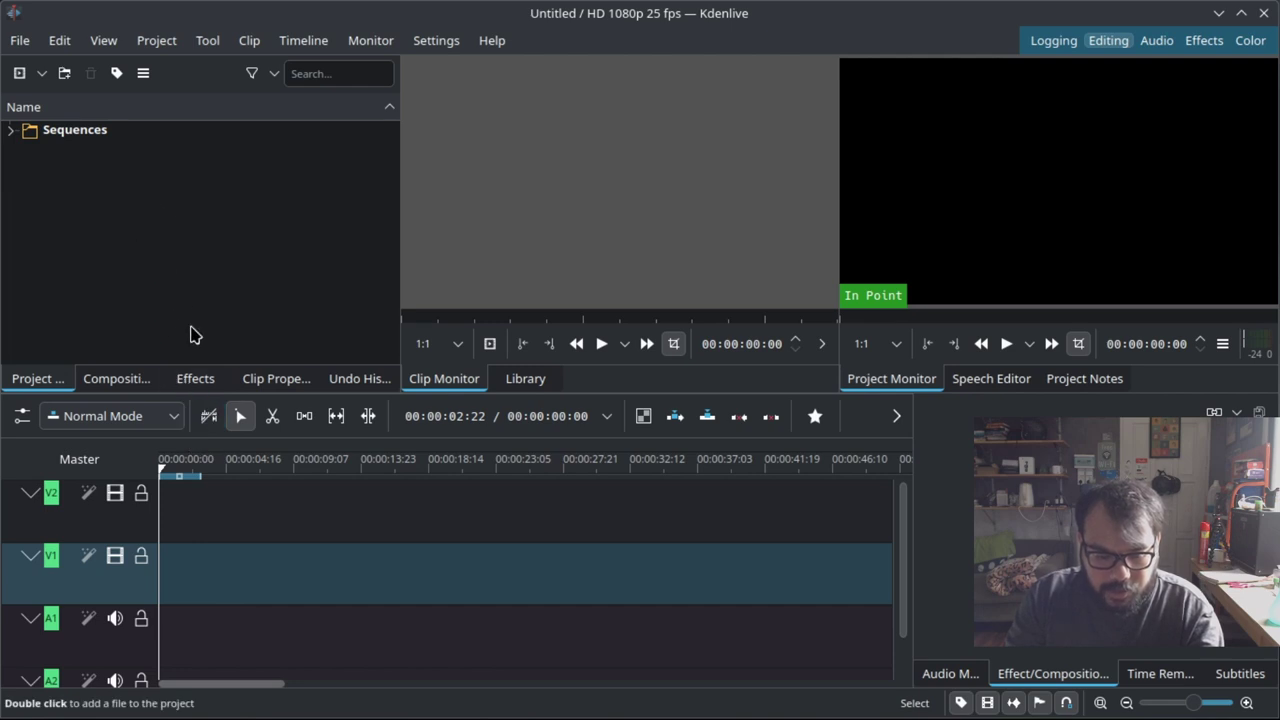
right_click(199, 192)
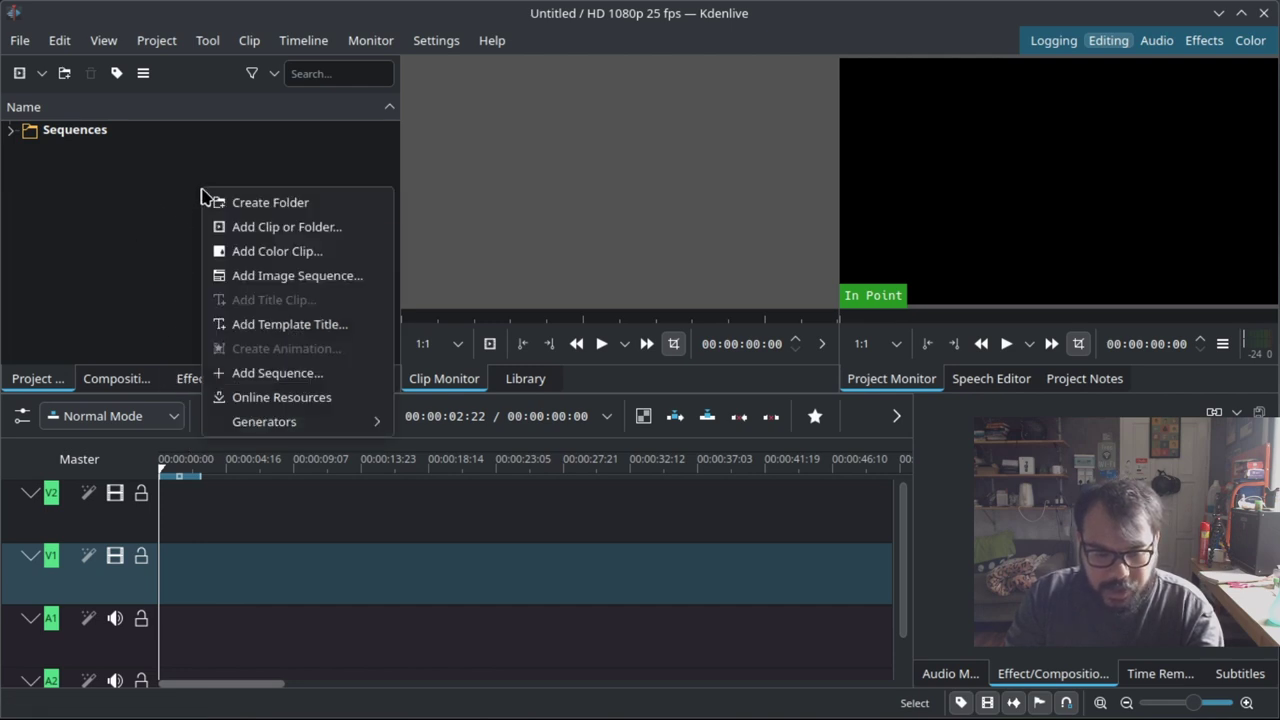
click(255, 229)
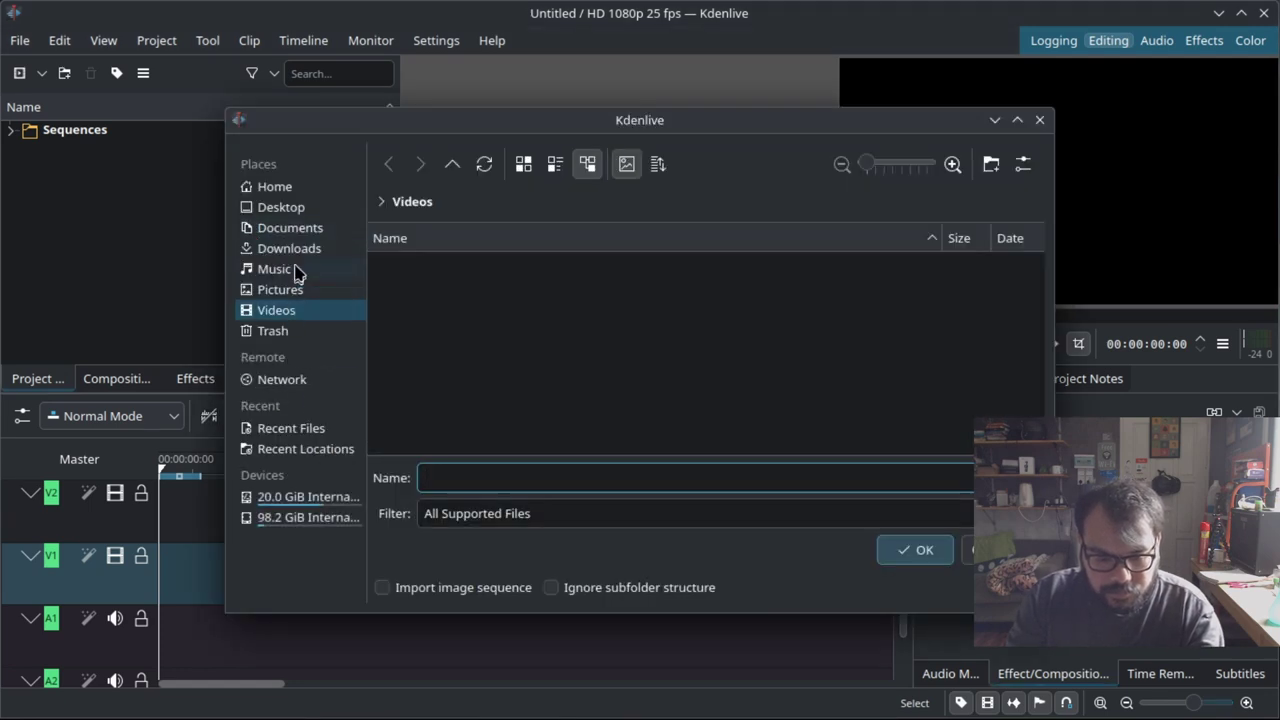
click(291, 208)
click(293, 190)
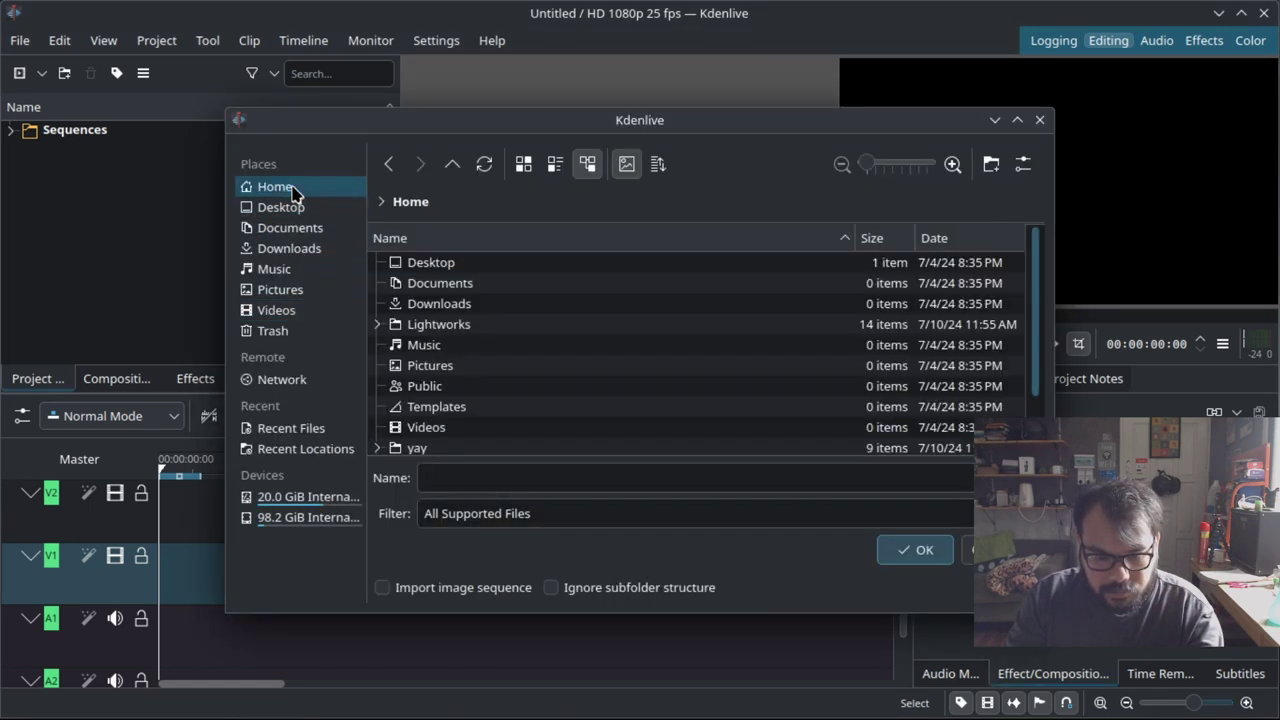
scroll(560, 363, down, 1)
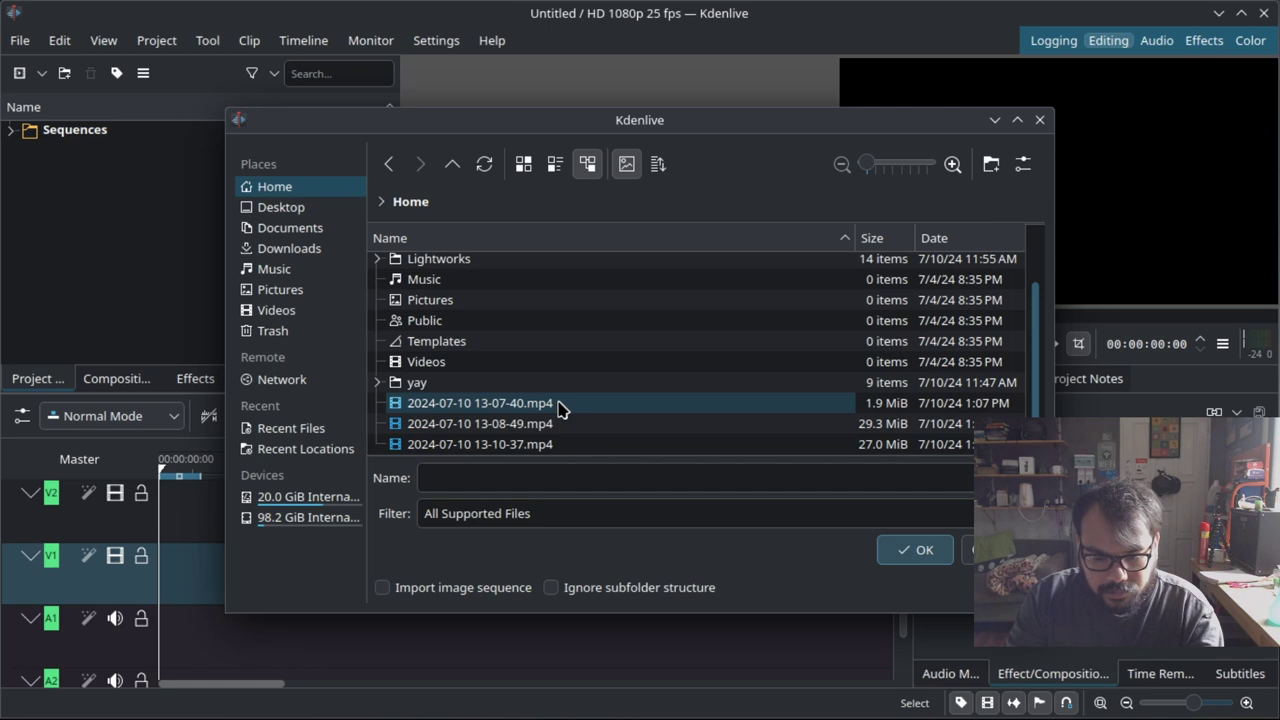
click(560, 405)
click(914, 549)
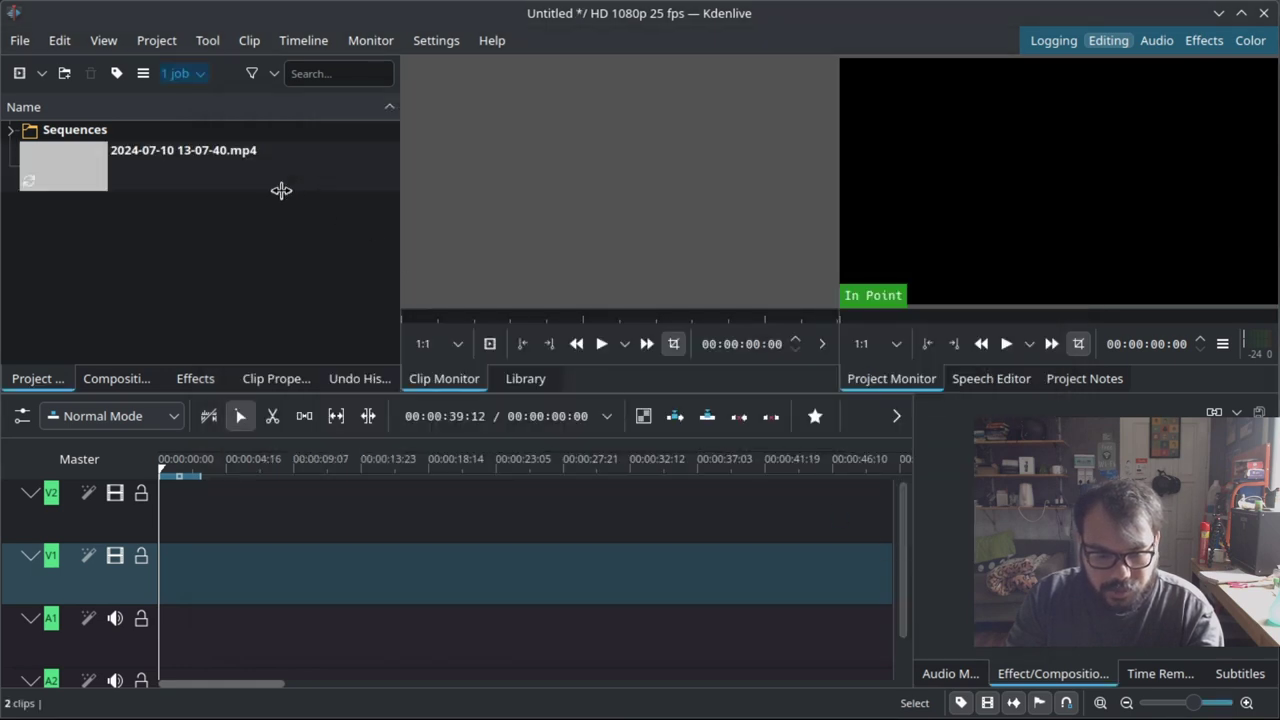
drag(203, 177, 178, 588)
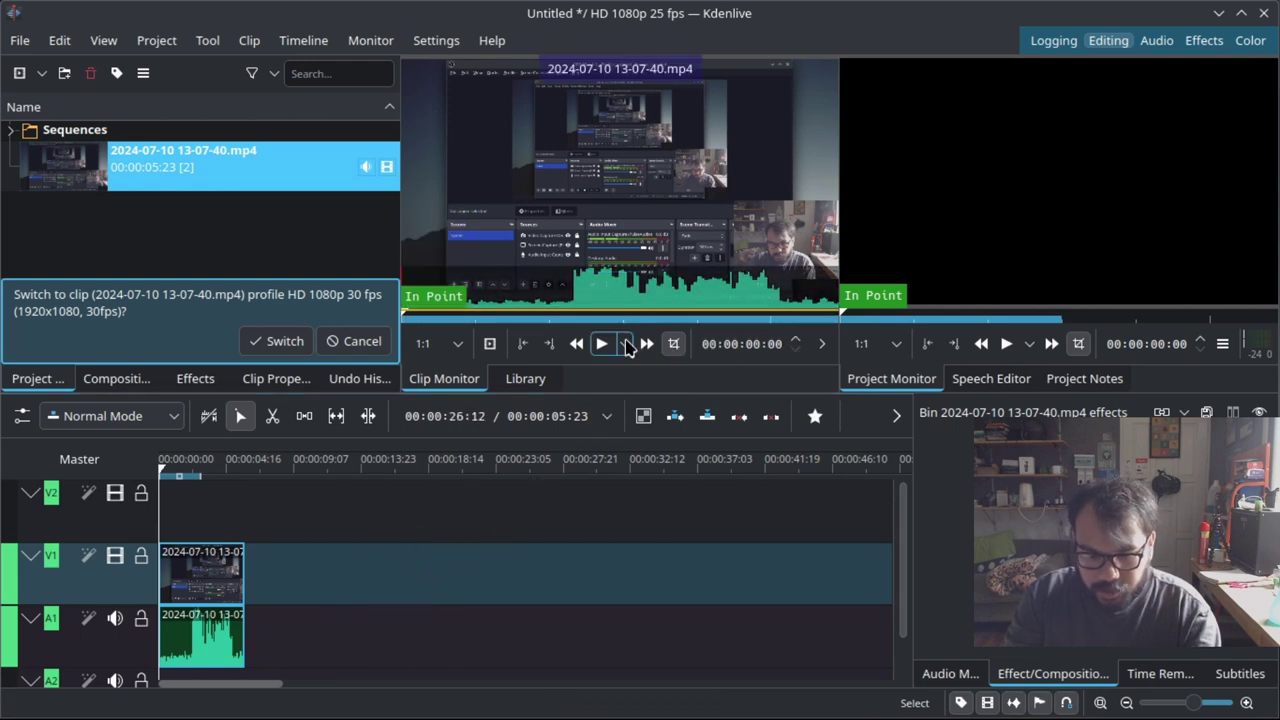
Examine the library, audio mixer and subtitle tools of the Editing layout, with the project monitor widened
click(530, 380)
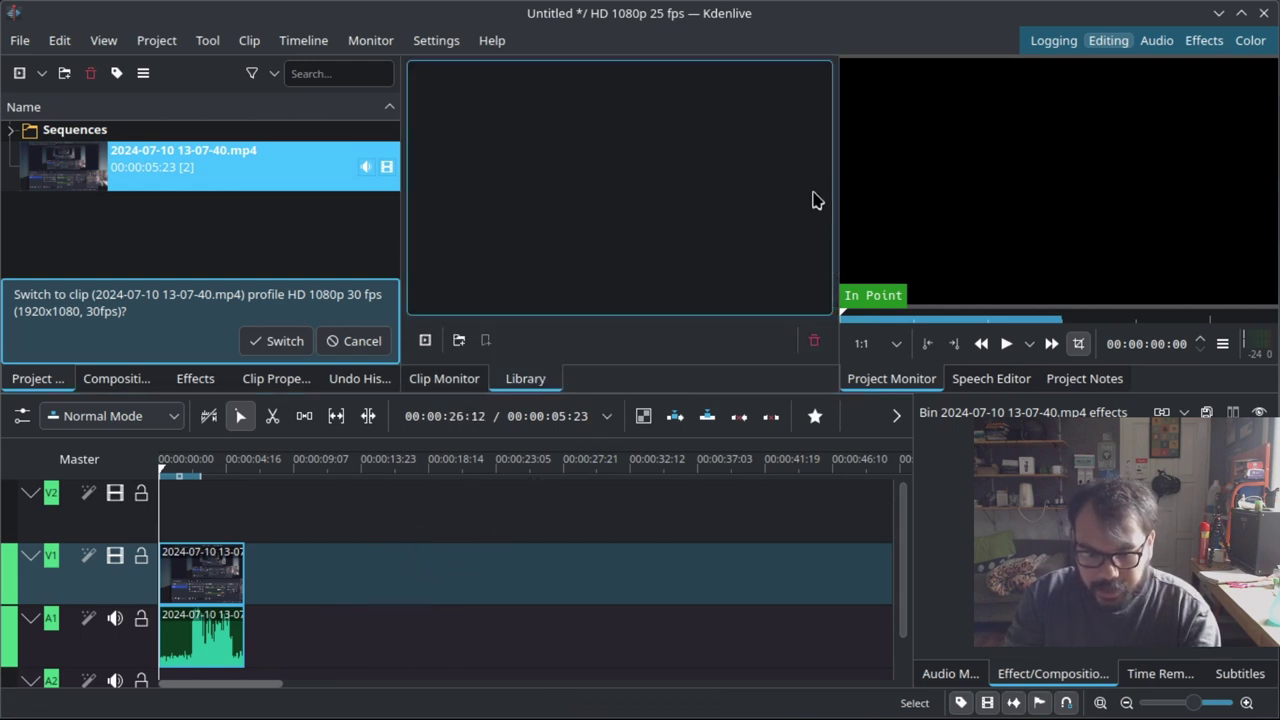
drag(840, 180, 672, 222)
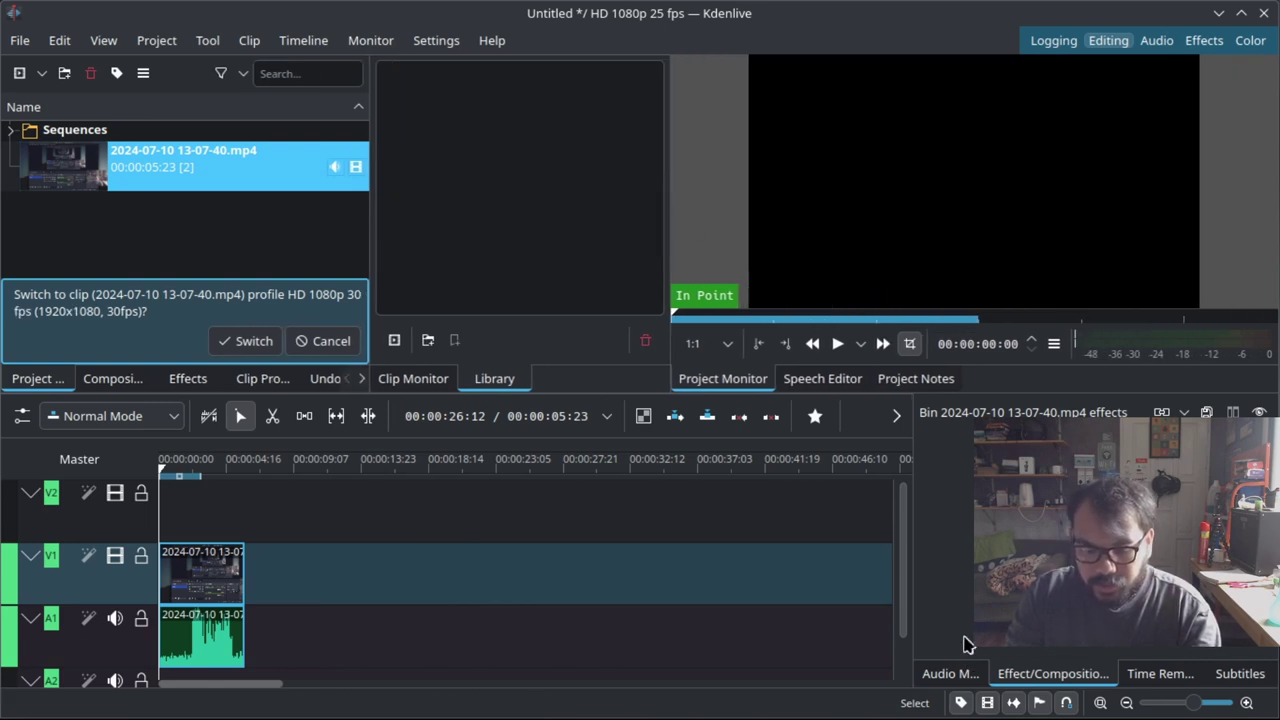
click(950, 674)
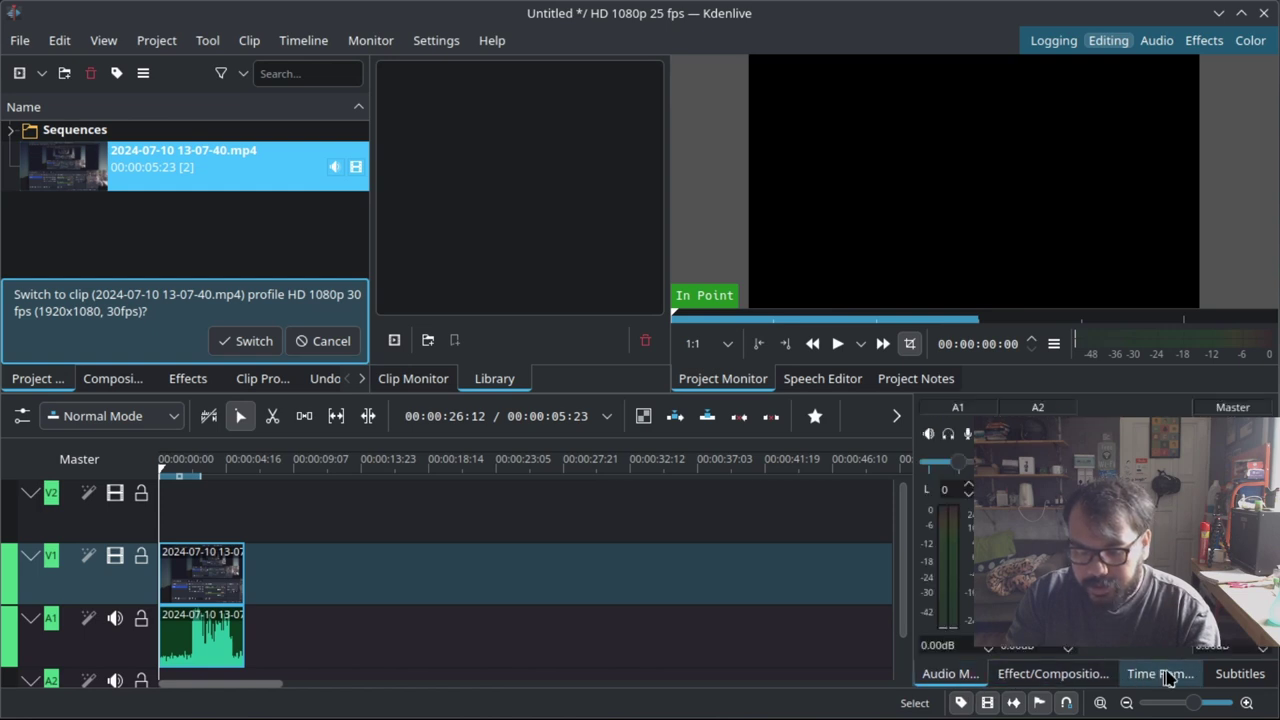
click(1240, 675)
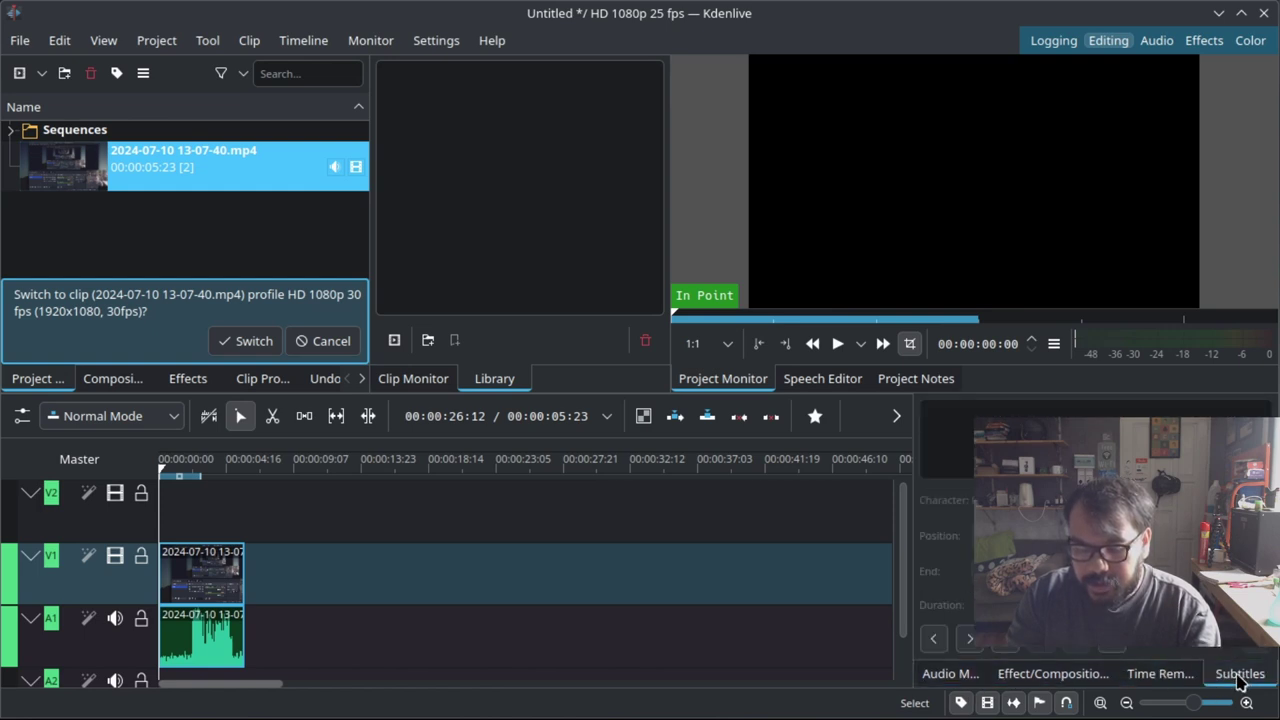
click(958, 680)
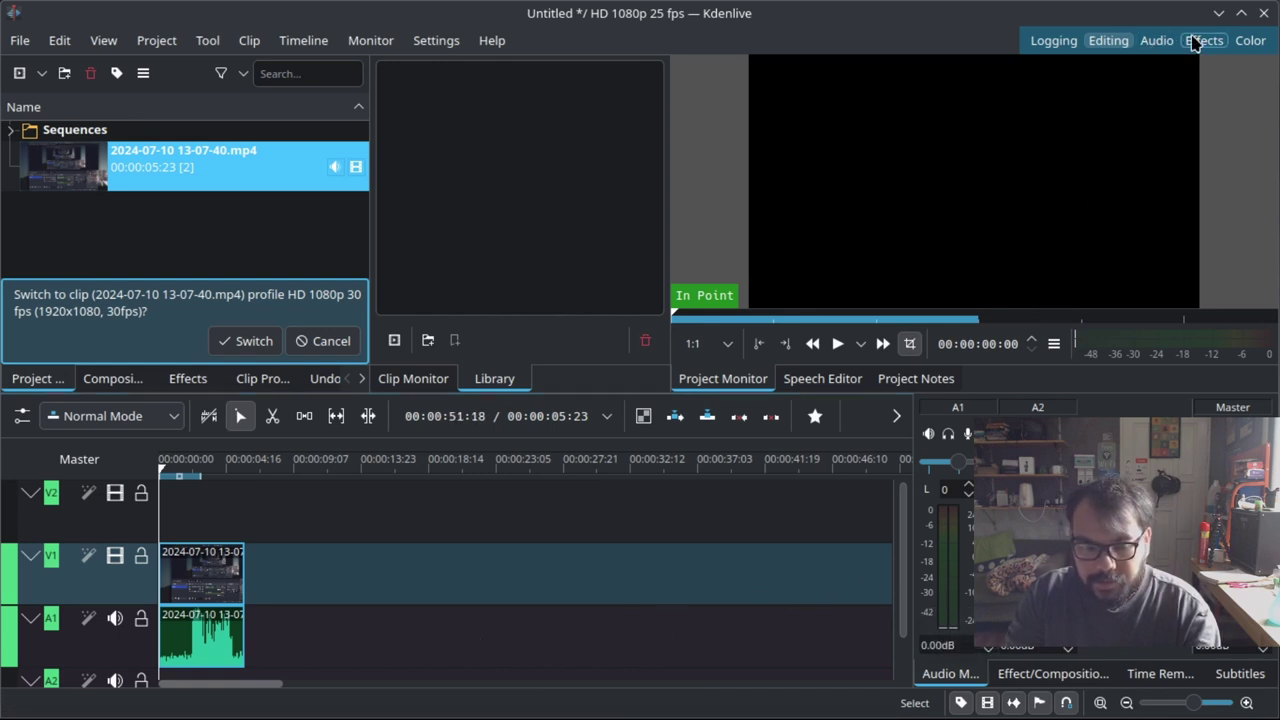
Examine the Audio and Effects workspace layouts and look through the full list of effect categories
click(1160, 42)
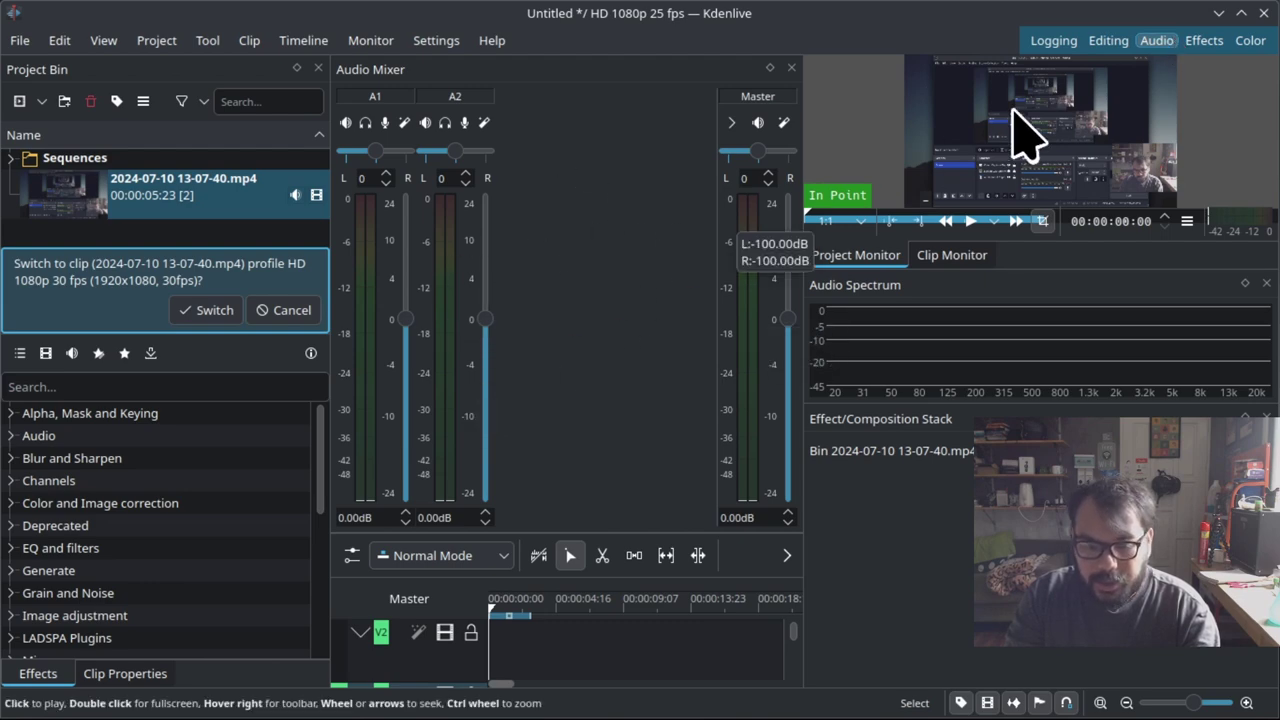
click(1203, 41)
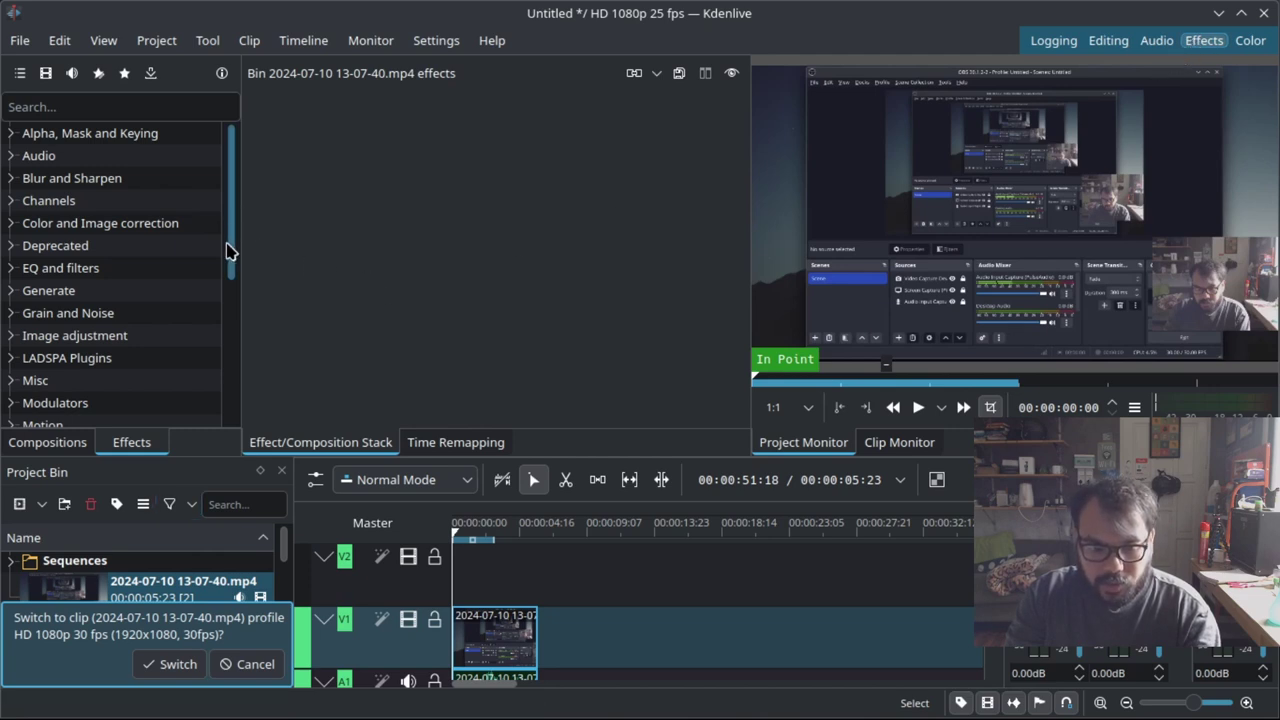
scroll(229, 250, down, 1)
scroll(229, 260, up, 1)
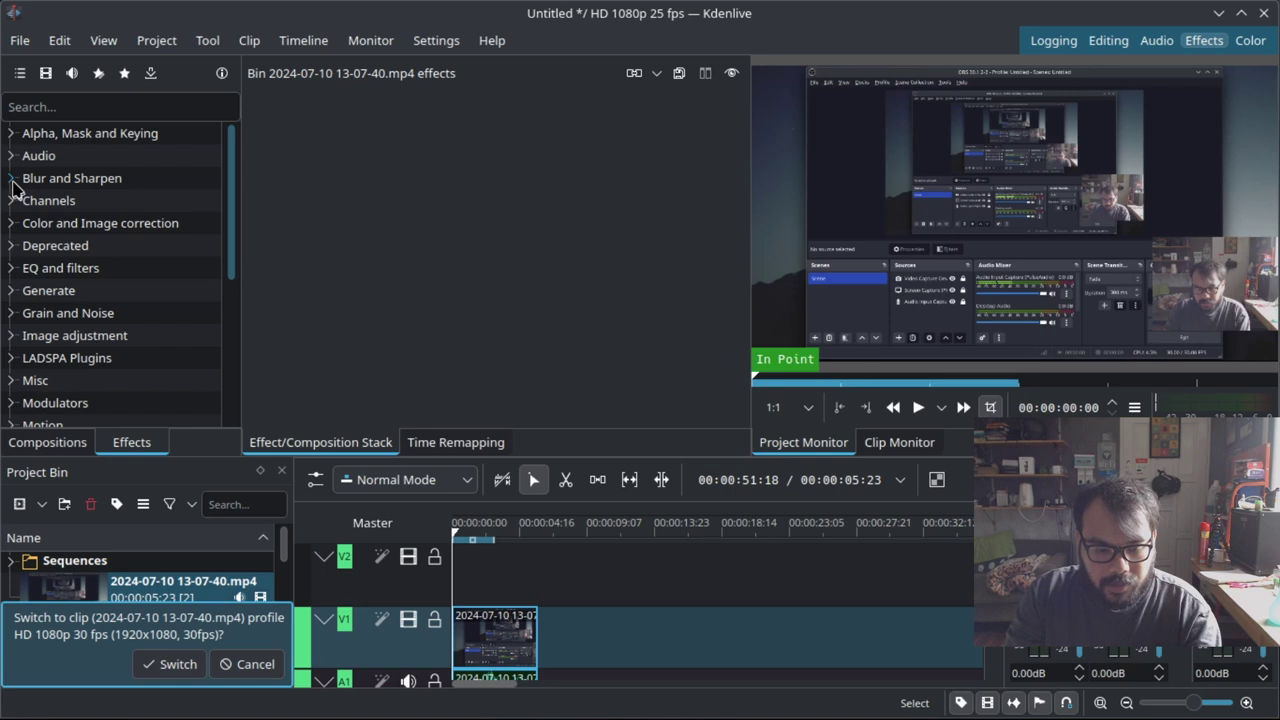
scroll(12, 186, down, 2)
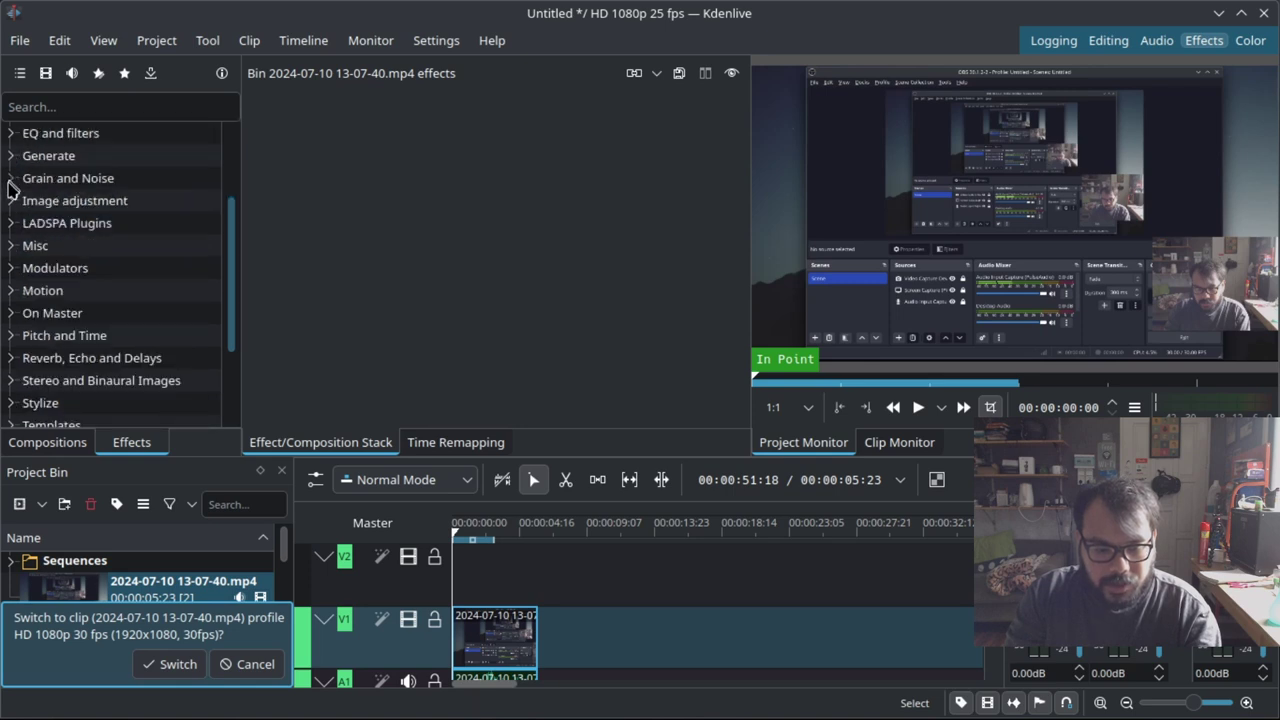
scroll(12, 186, down, 2)
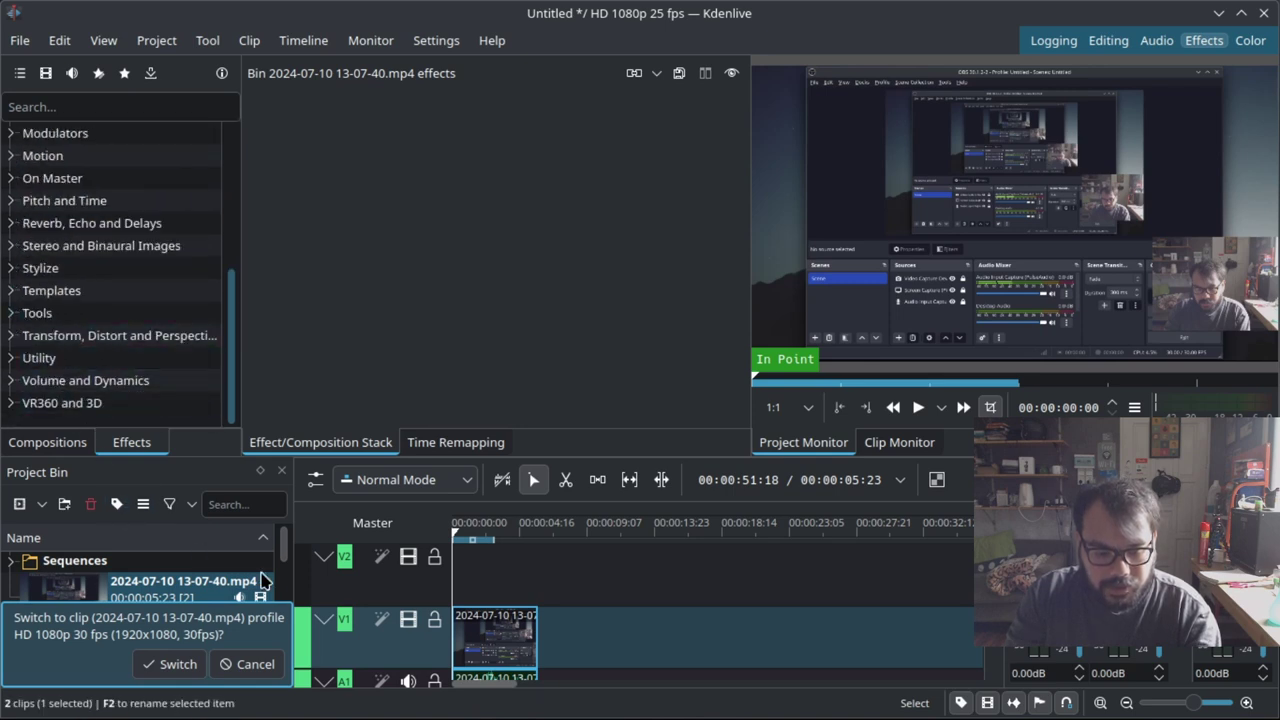
Switch the project to the clip's HD 1080p 30 fps profile and return to the Editing layout
click(170, 664)
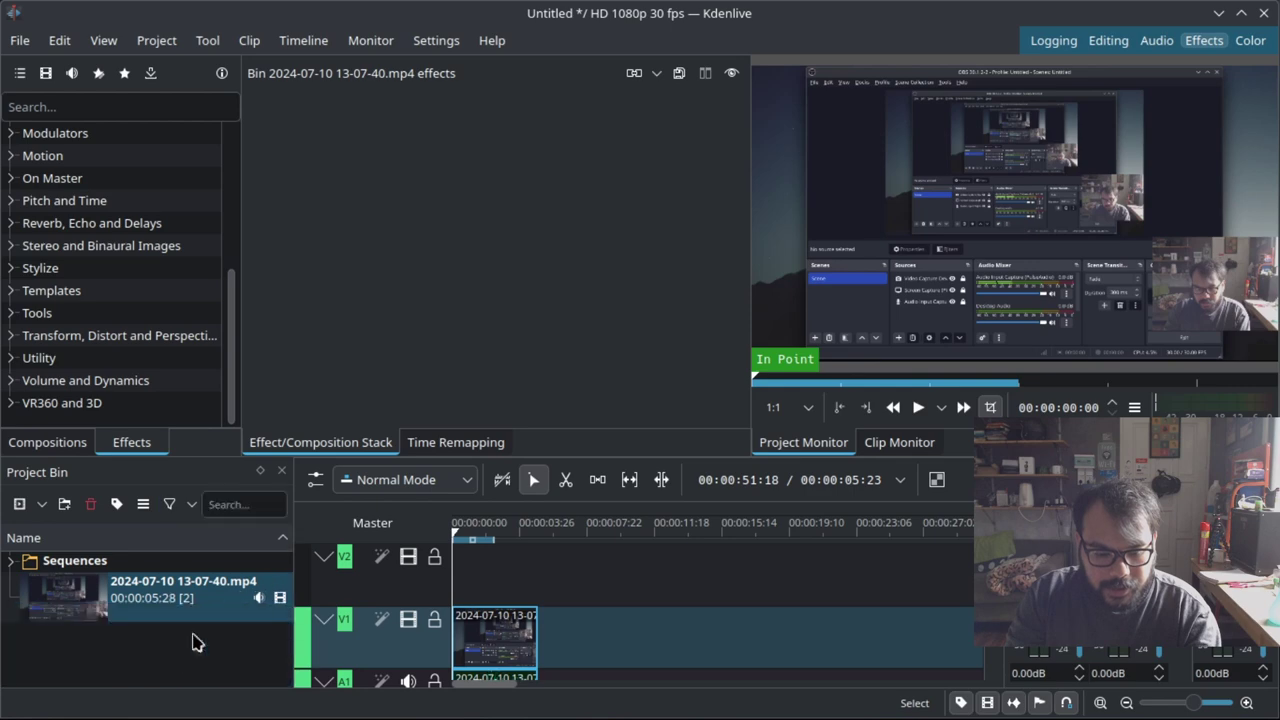
click(1107, 44)
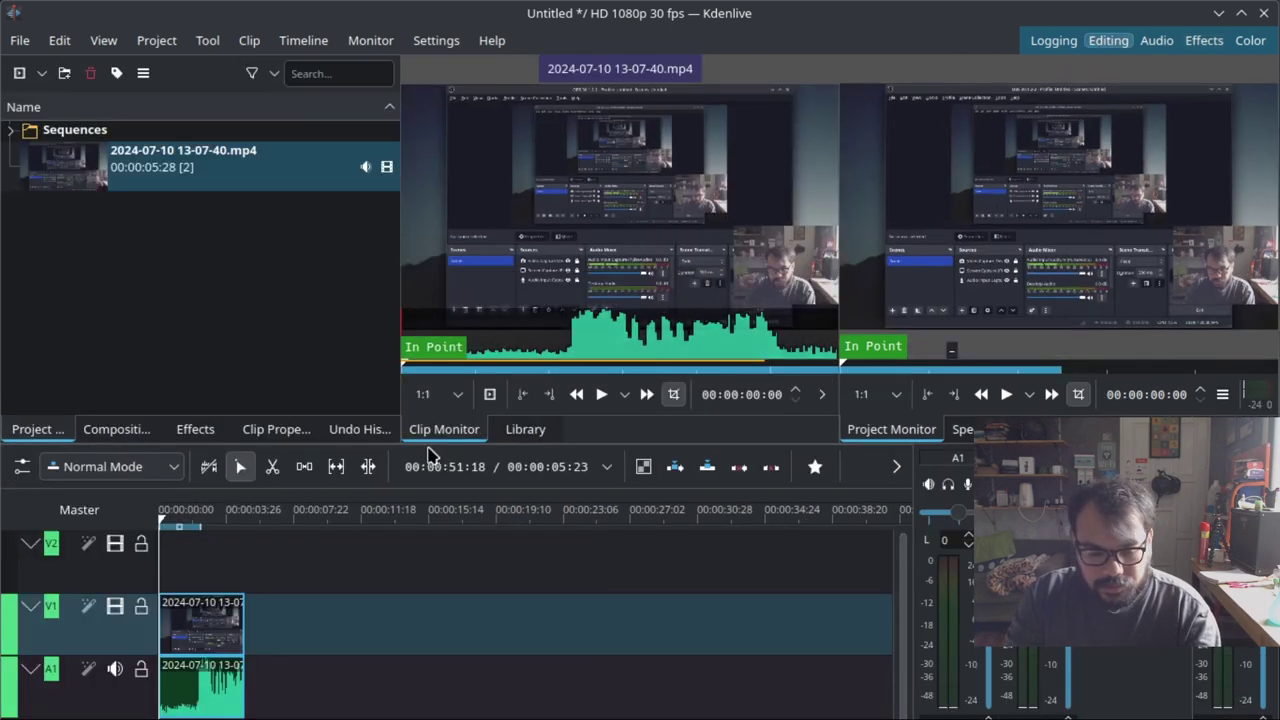
Examine the effects in categories such as Tools, Stylize, Reverb, Echo and Delays, Motion, and Volume and Dynamics
click(187, 433)
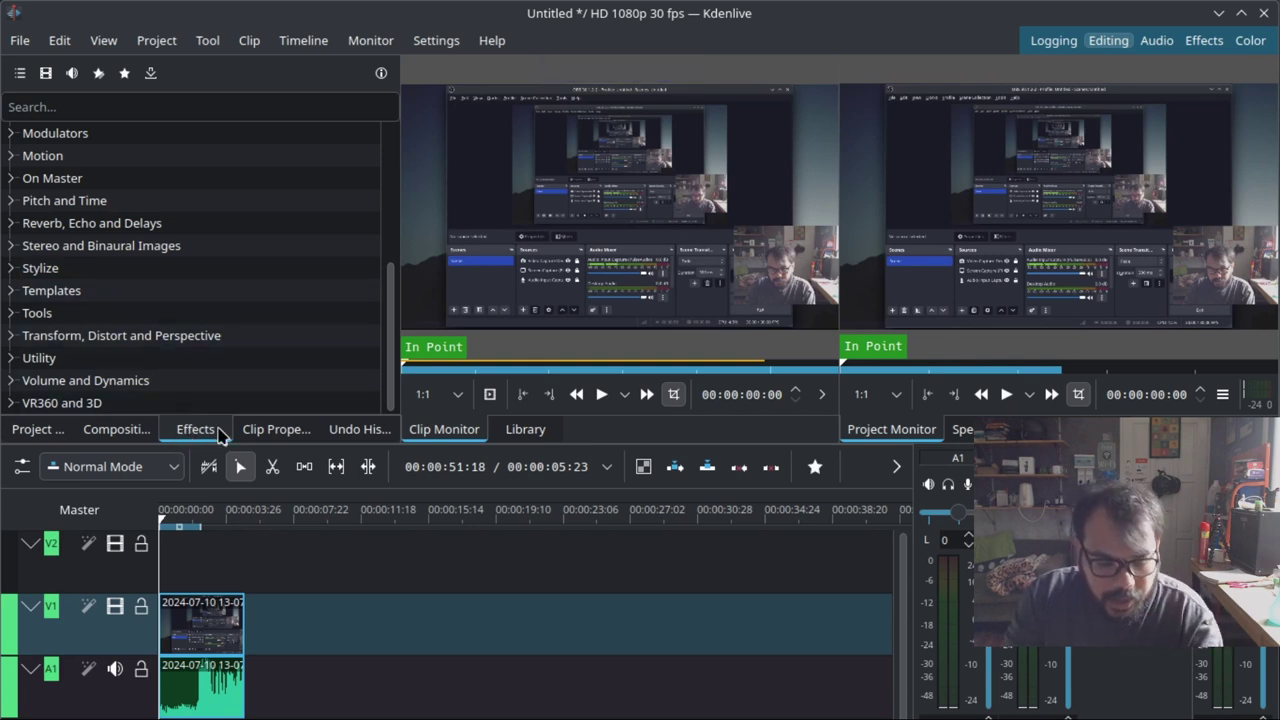
click(8, 315)
click(14, 311)
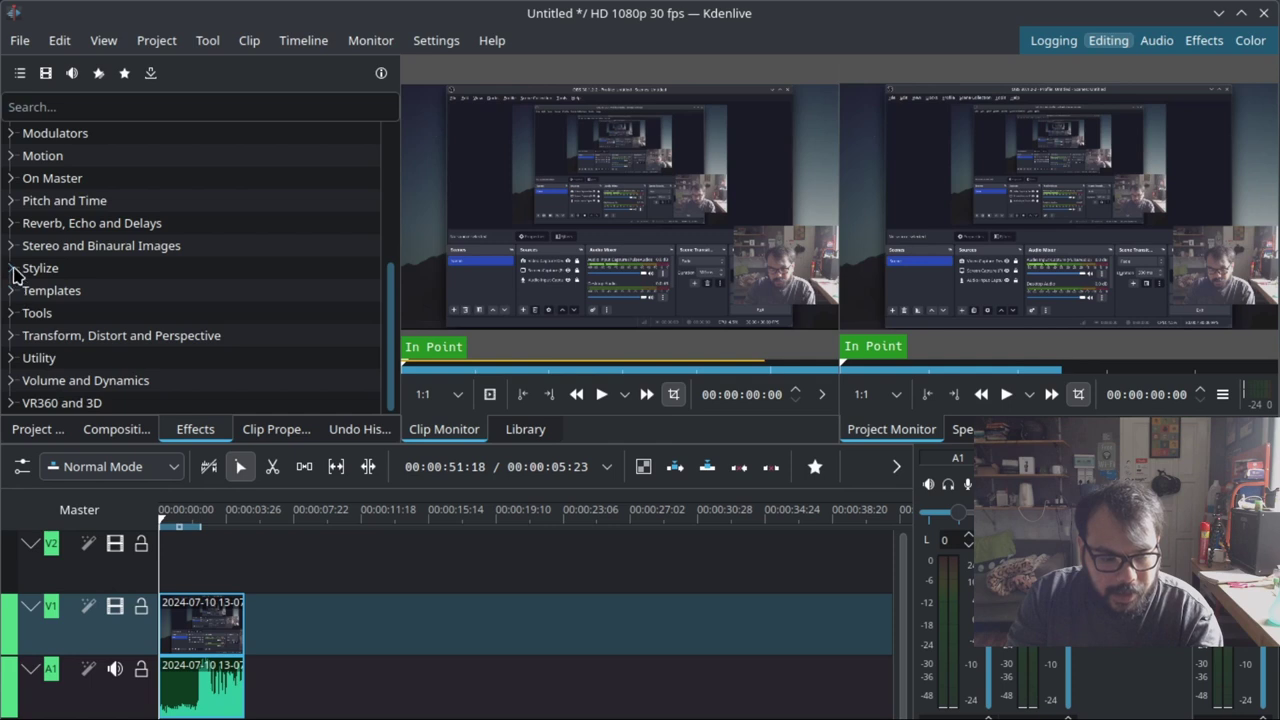
click(12, 268)
click(12, 268)
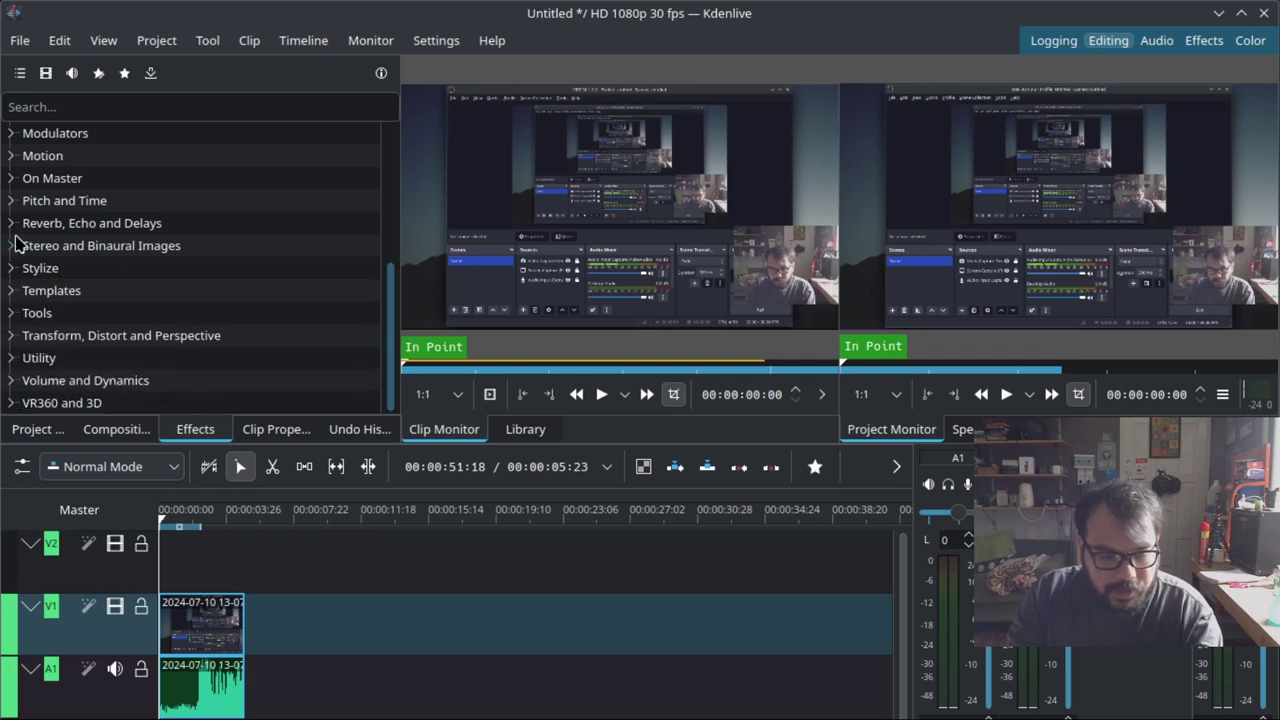
click(12, 223)
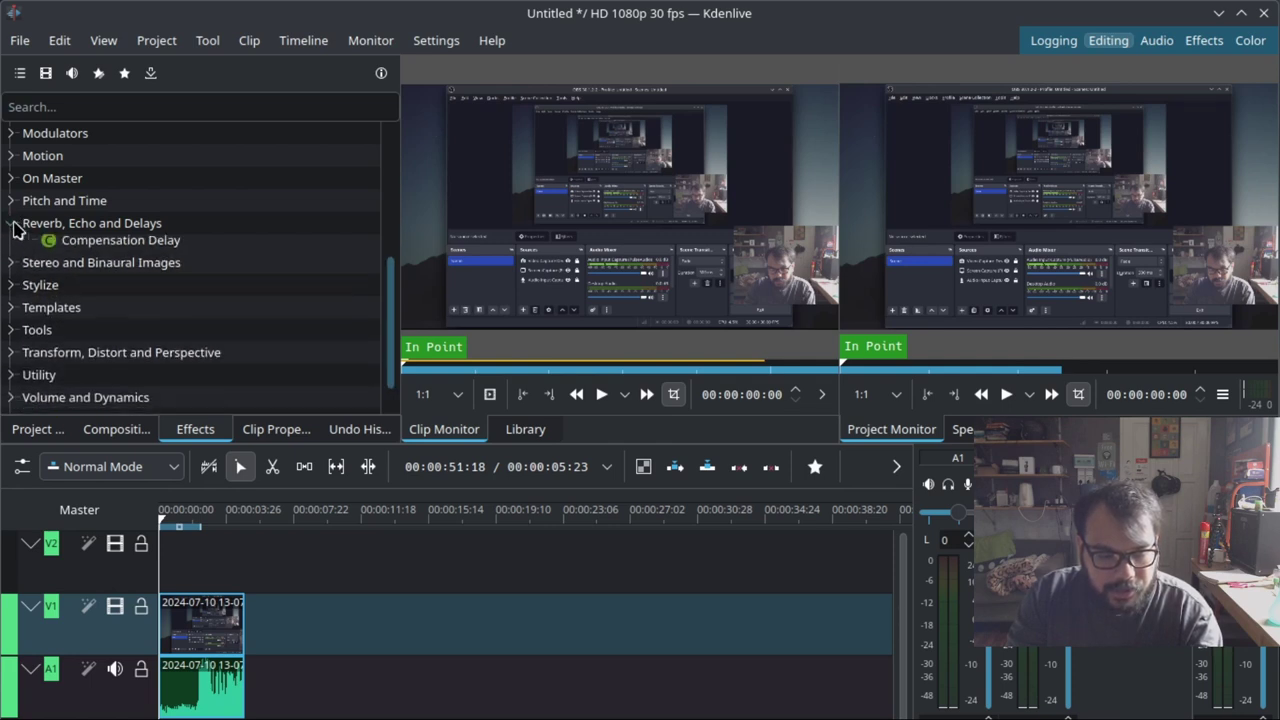
click(12, 224)
click(16, 157)
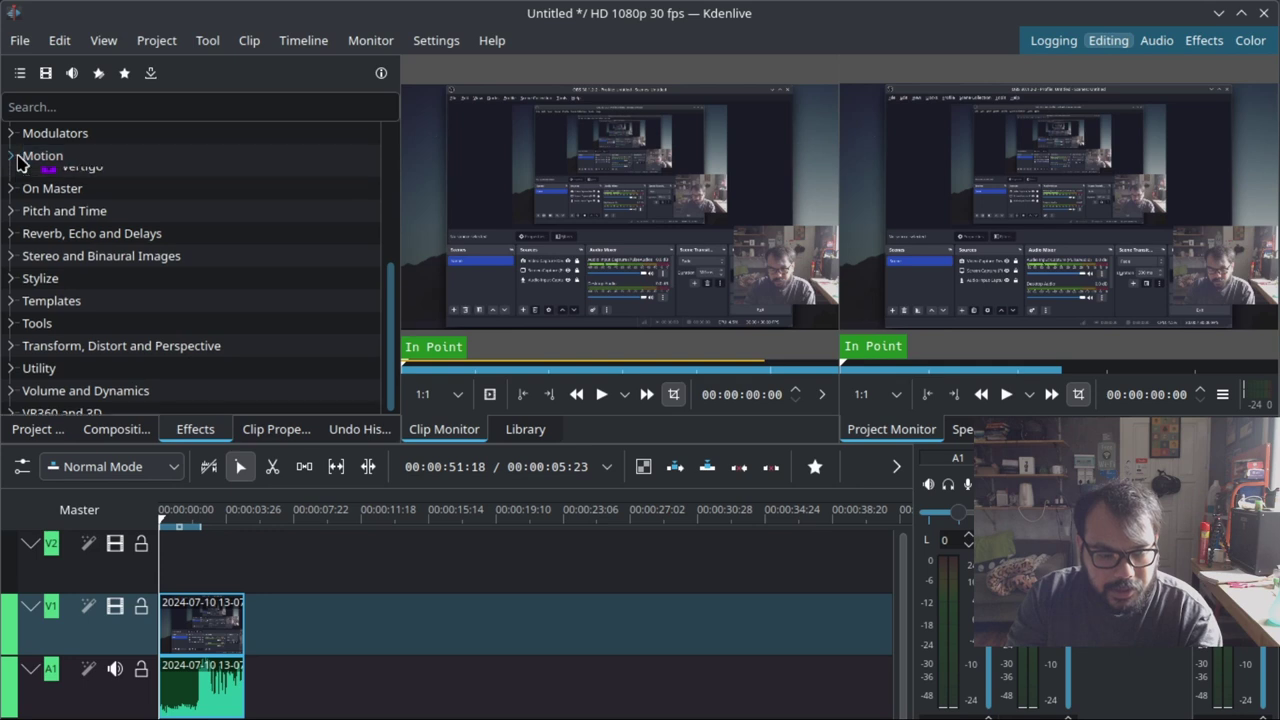
click(16, 157)
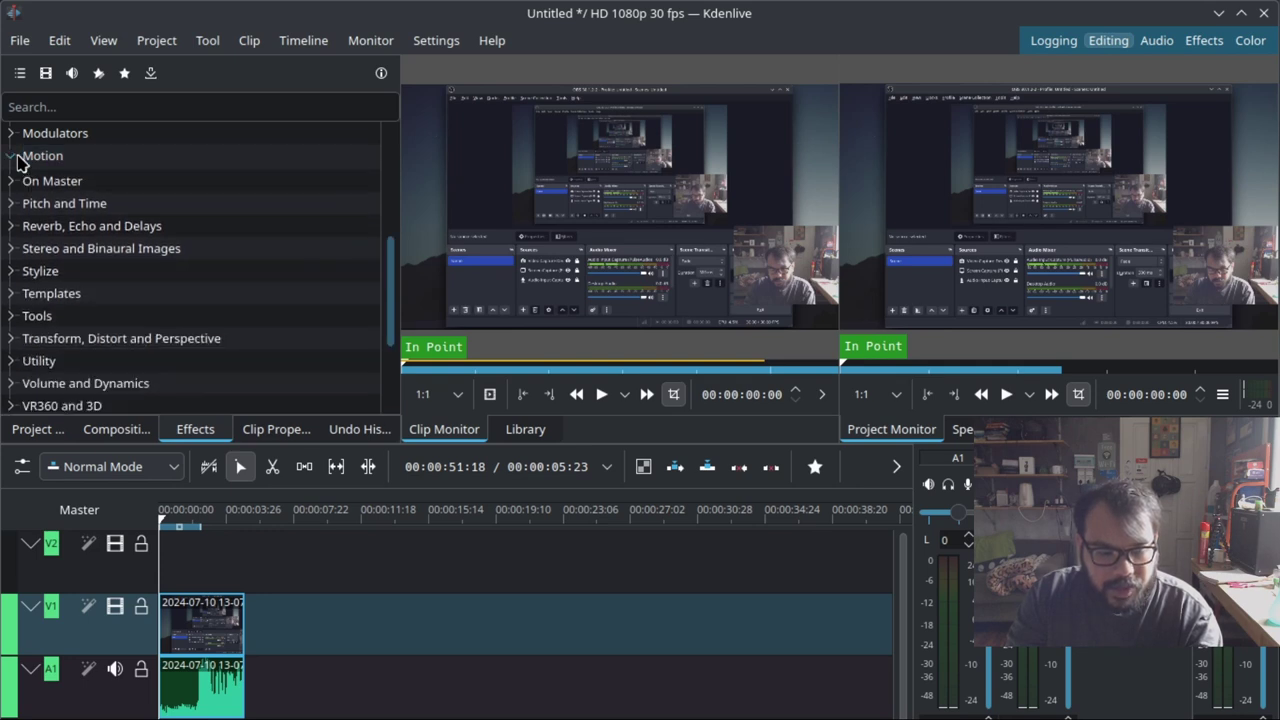
click(12, 381)
click(12, 381)
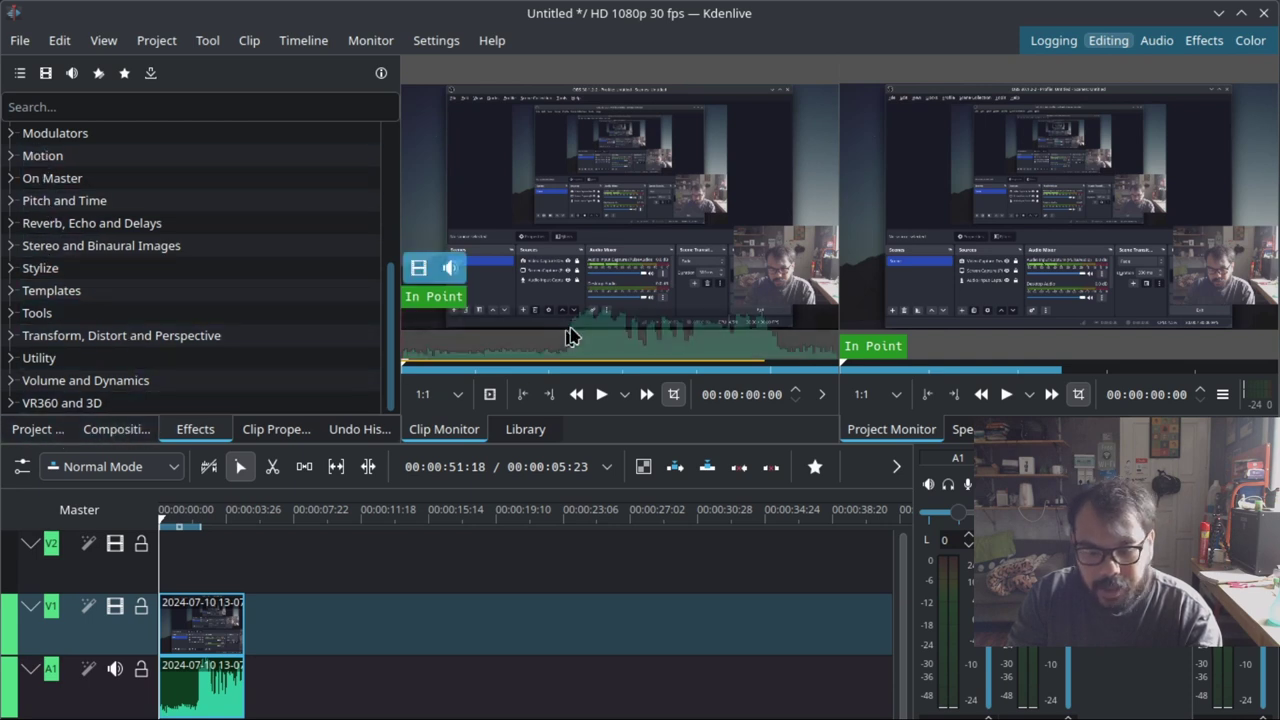
Check the program's version and component information, and close the About window
click(490, 40)
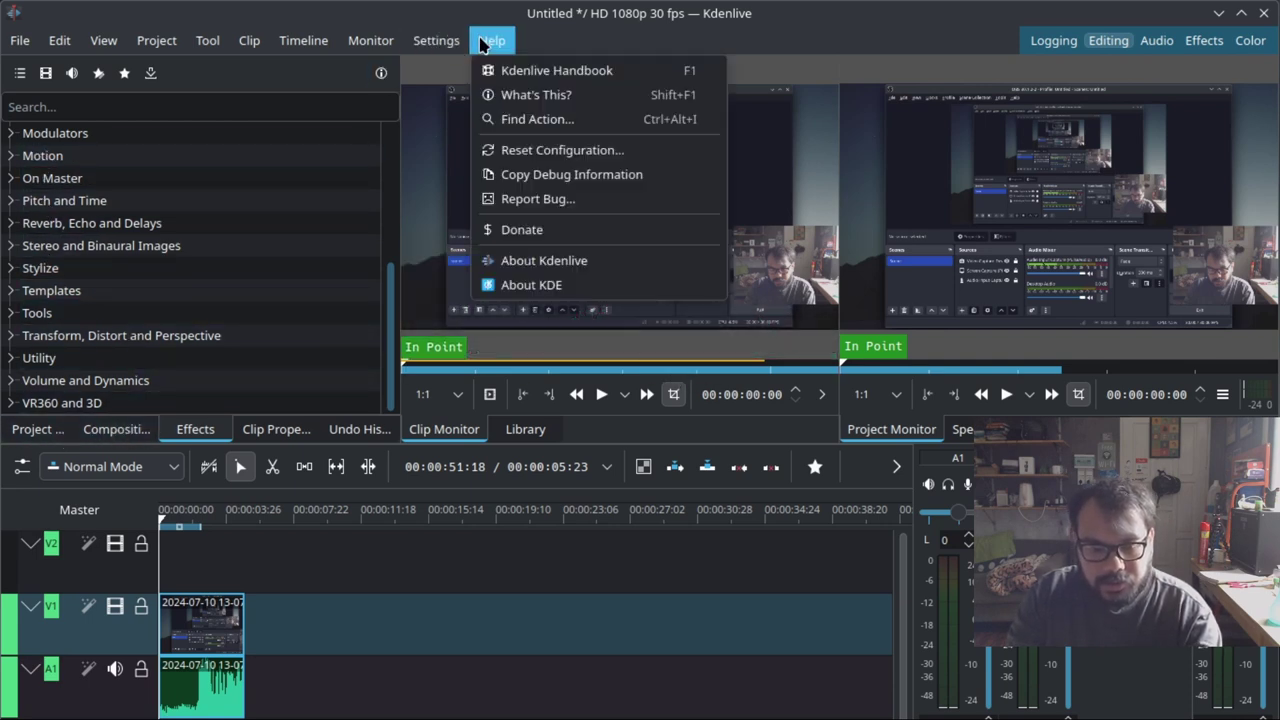
click(527, 266)
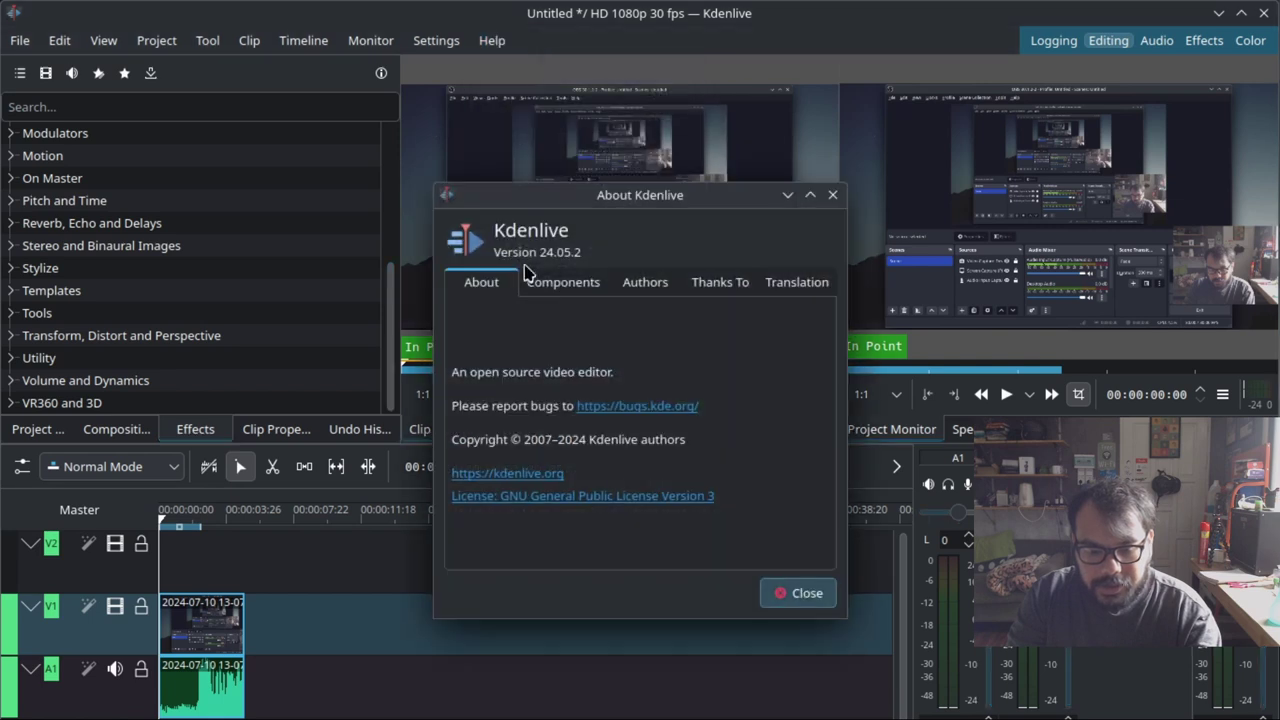
click(592, 290)
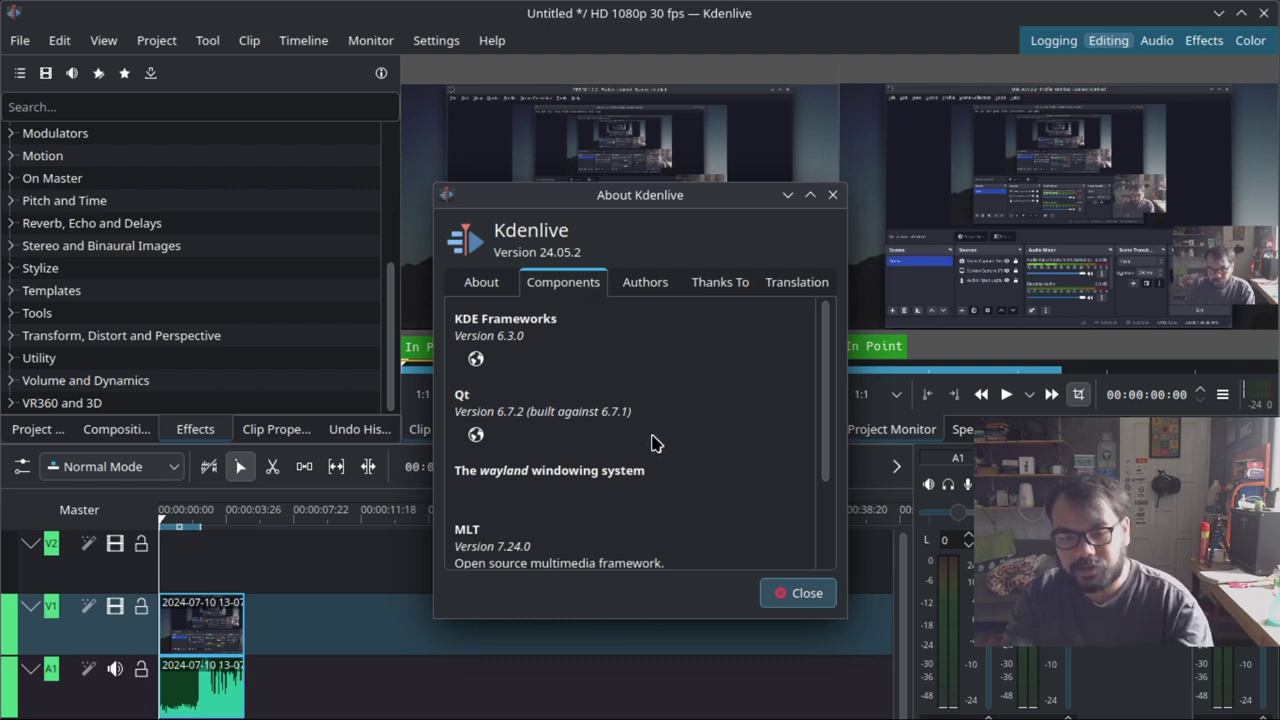
click(798, 596)
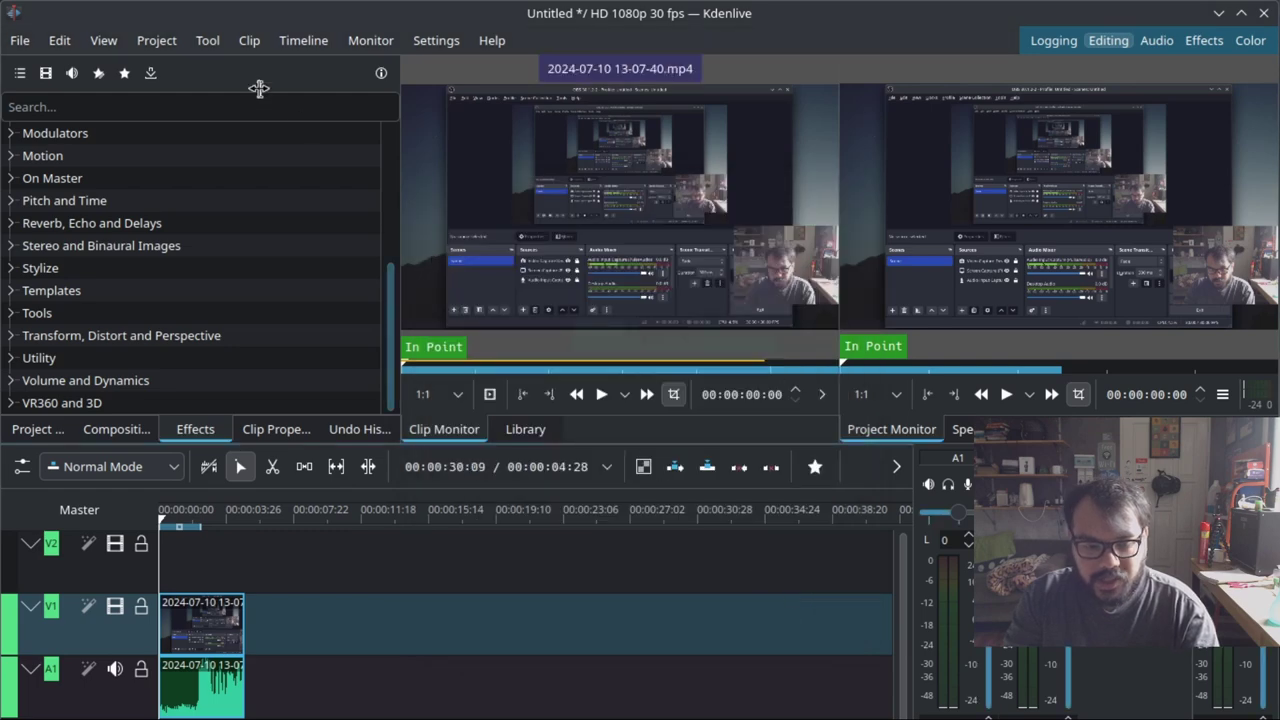
click(152, 40)
mouse_move(62, 42)
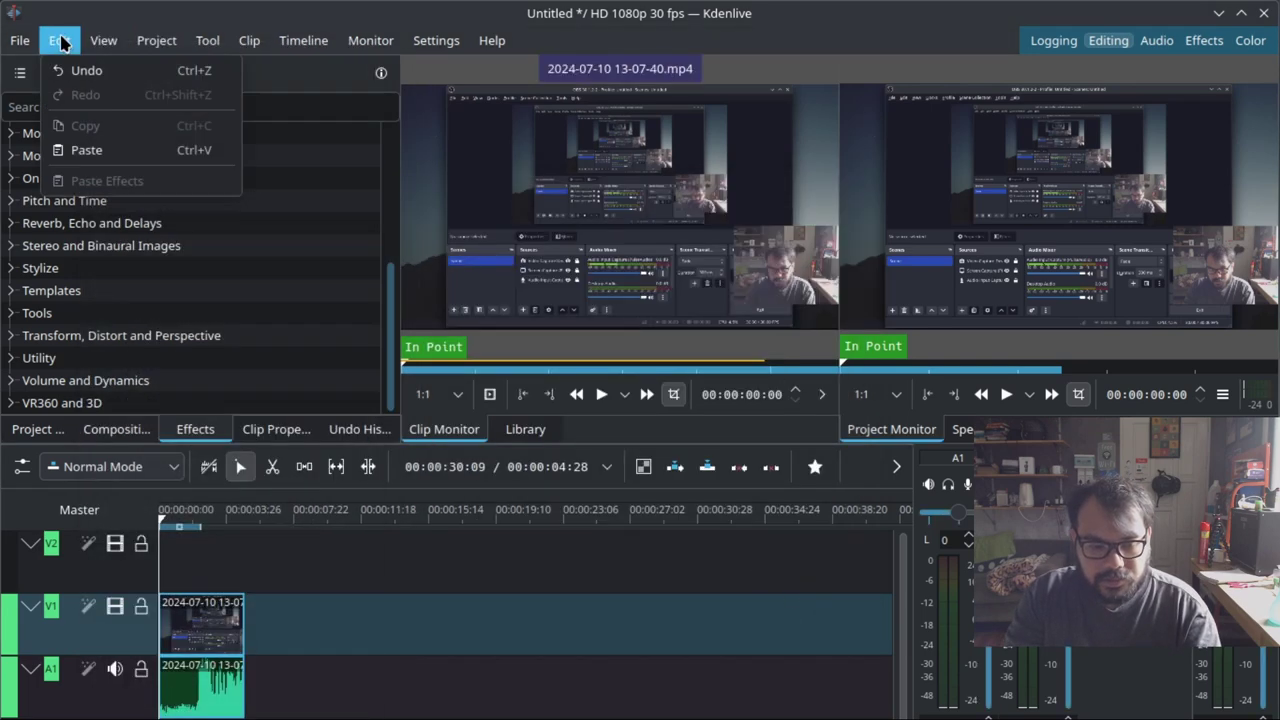
mouse_move(105, 42)
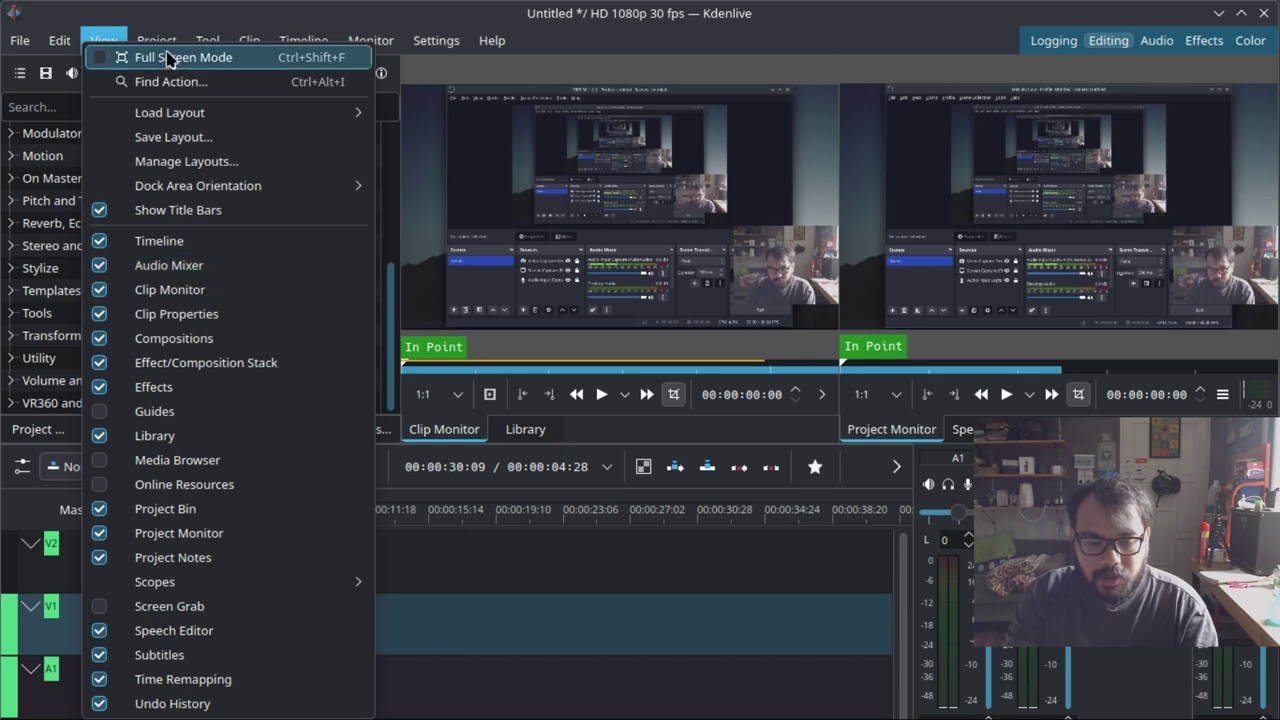
Look through the project, tool, clip, timeline, monitor and settings commands that the editor offers
mouse_move(160, 38)
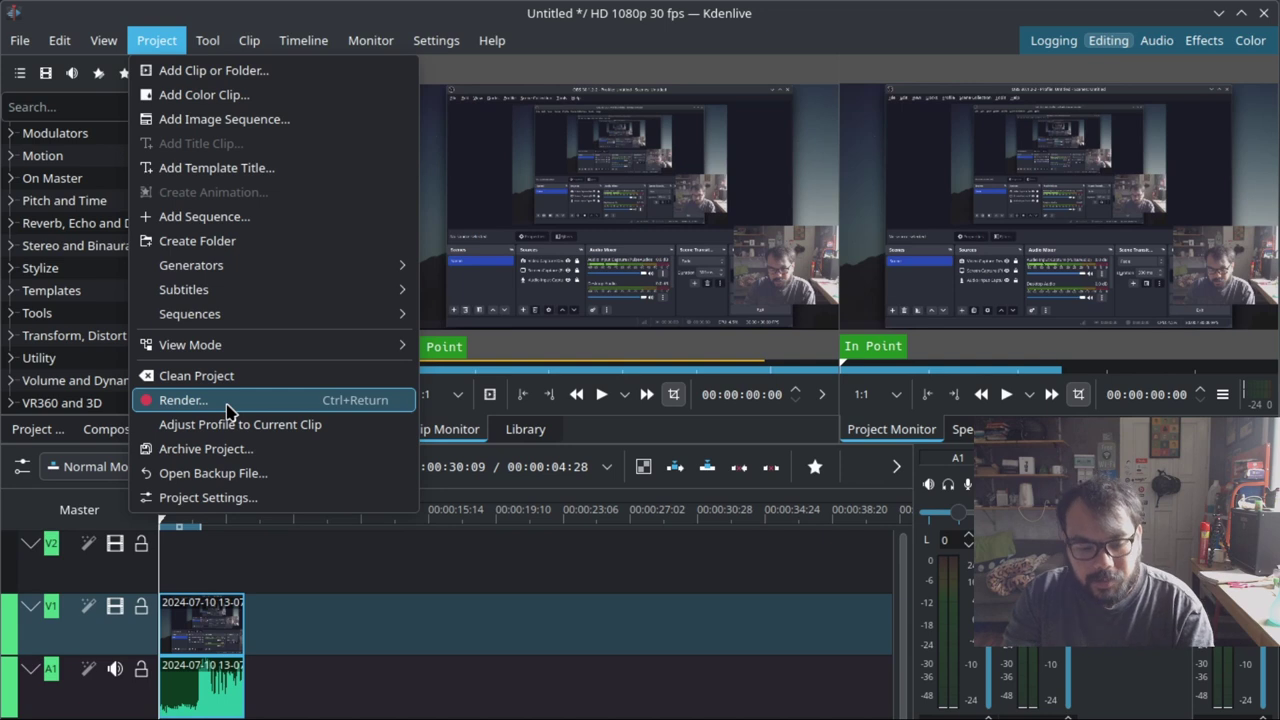
mouse_move(210, 45)
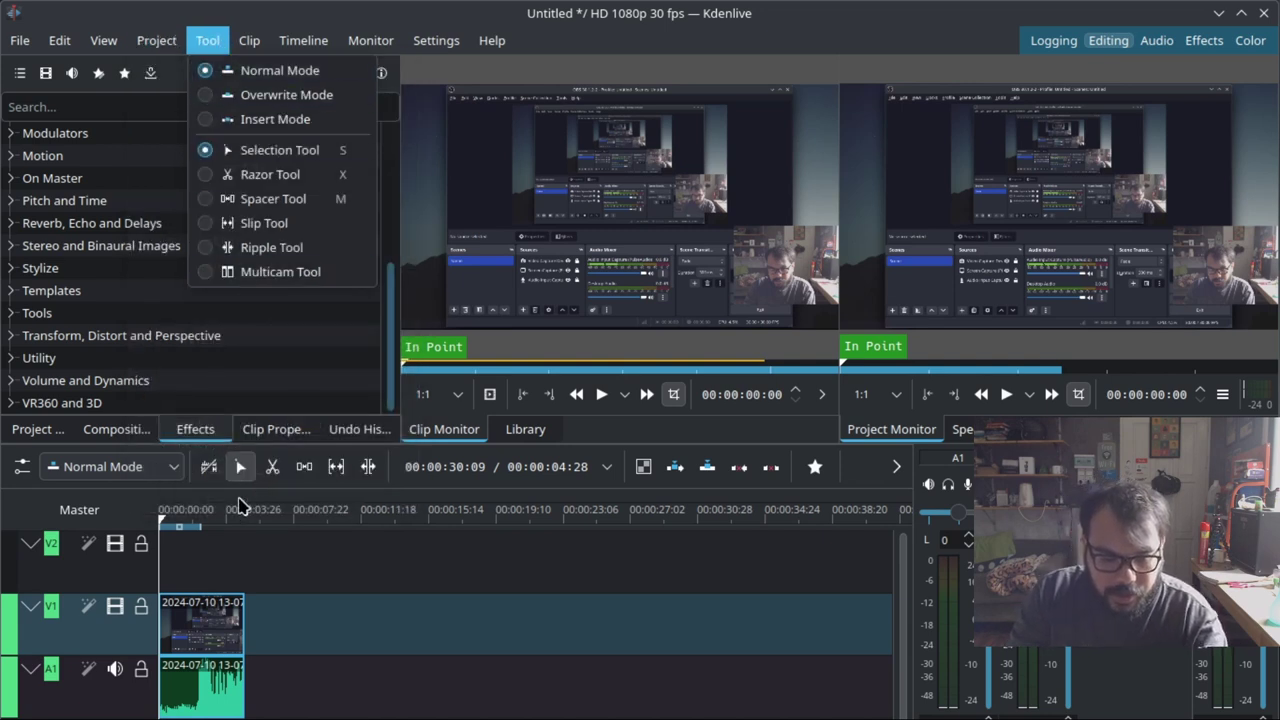
click(245, 485)
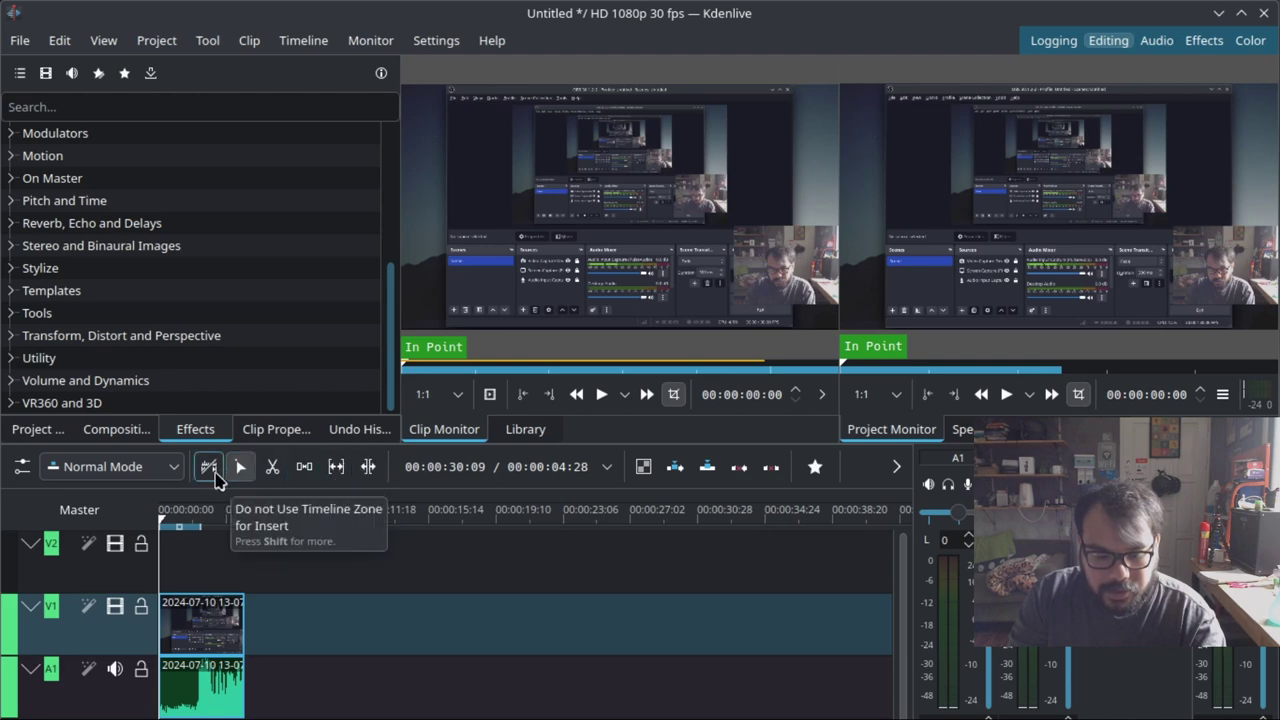
click(249, 40)
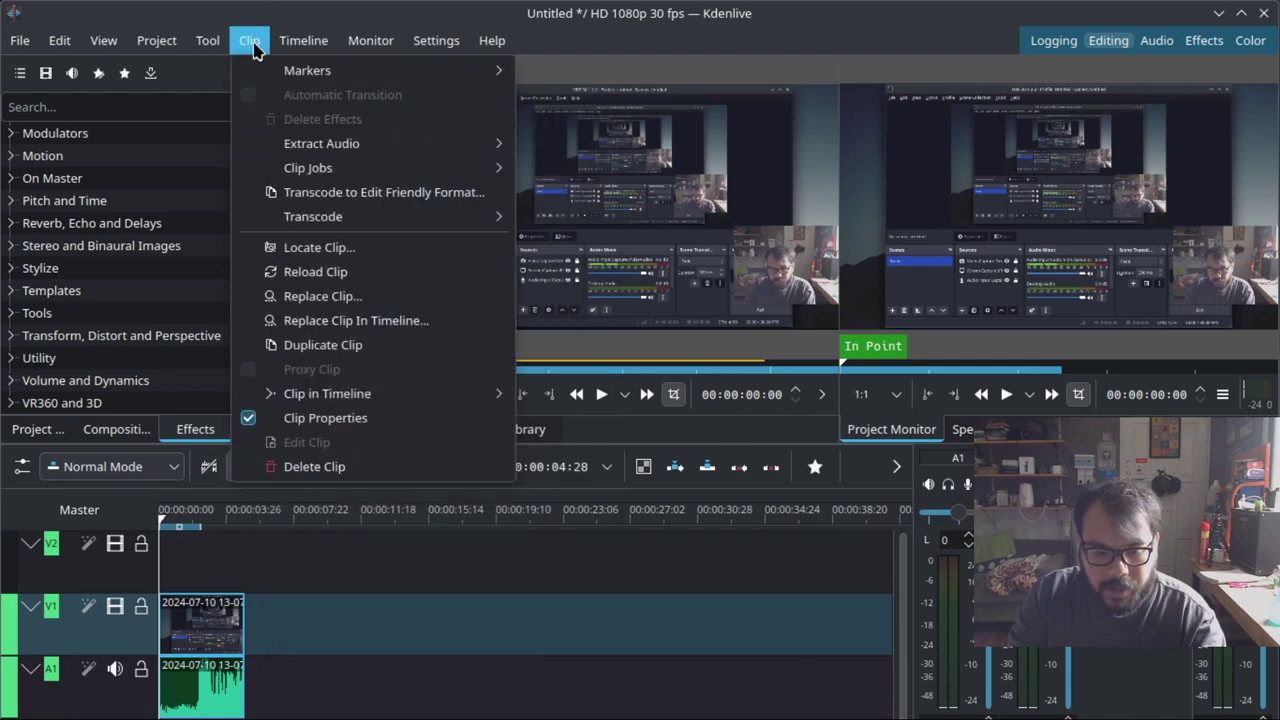
mouse_move(213, 50)
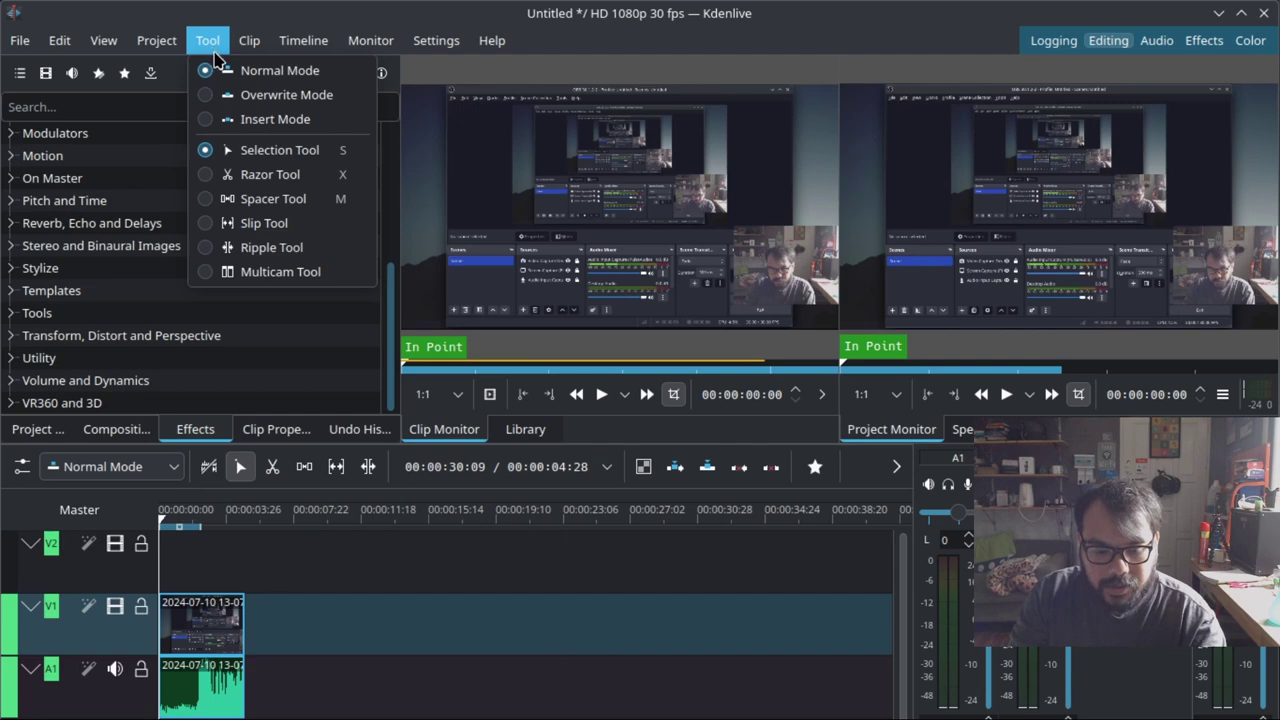
mouse_move(253, 48)
mouse_move(297, 42)
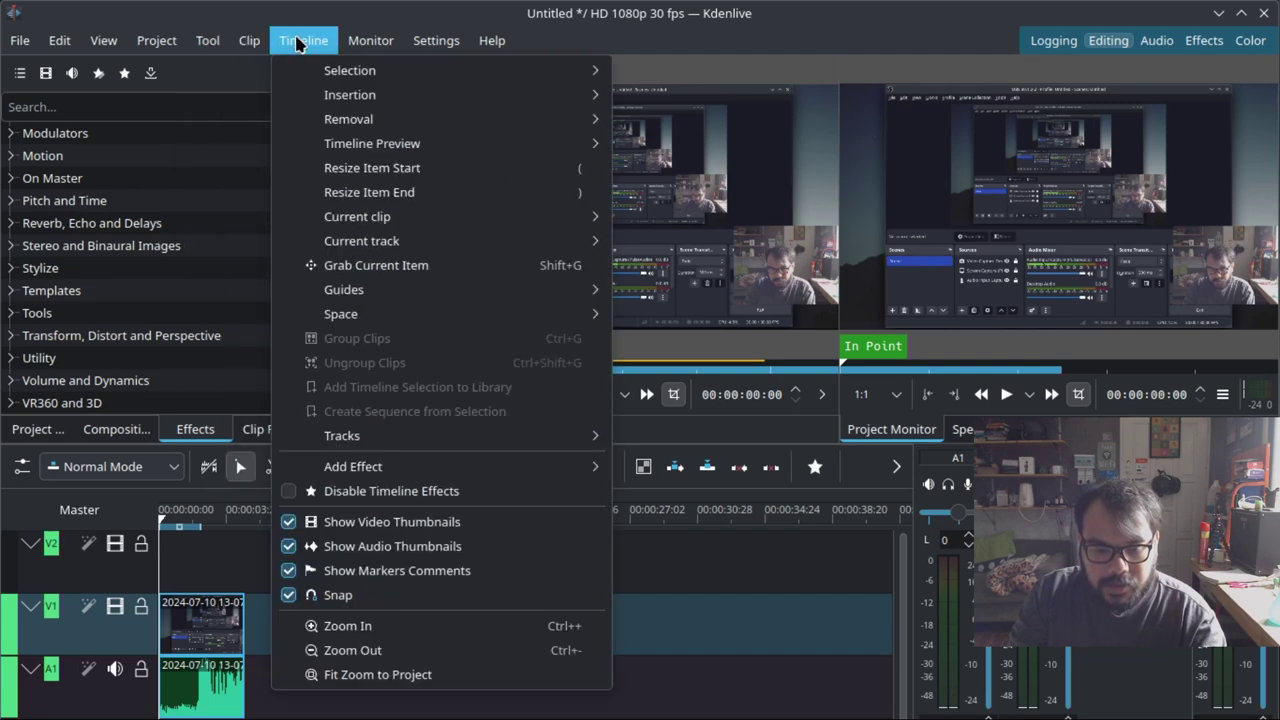
mouse_move(364, 40)
mouse_move(421, 40)
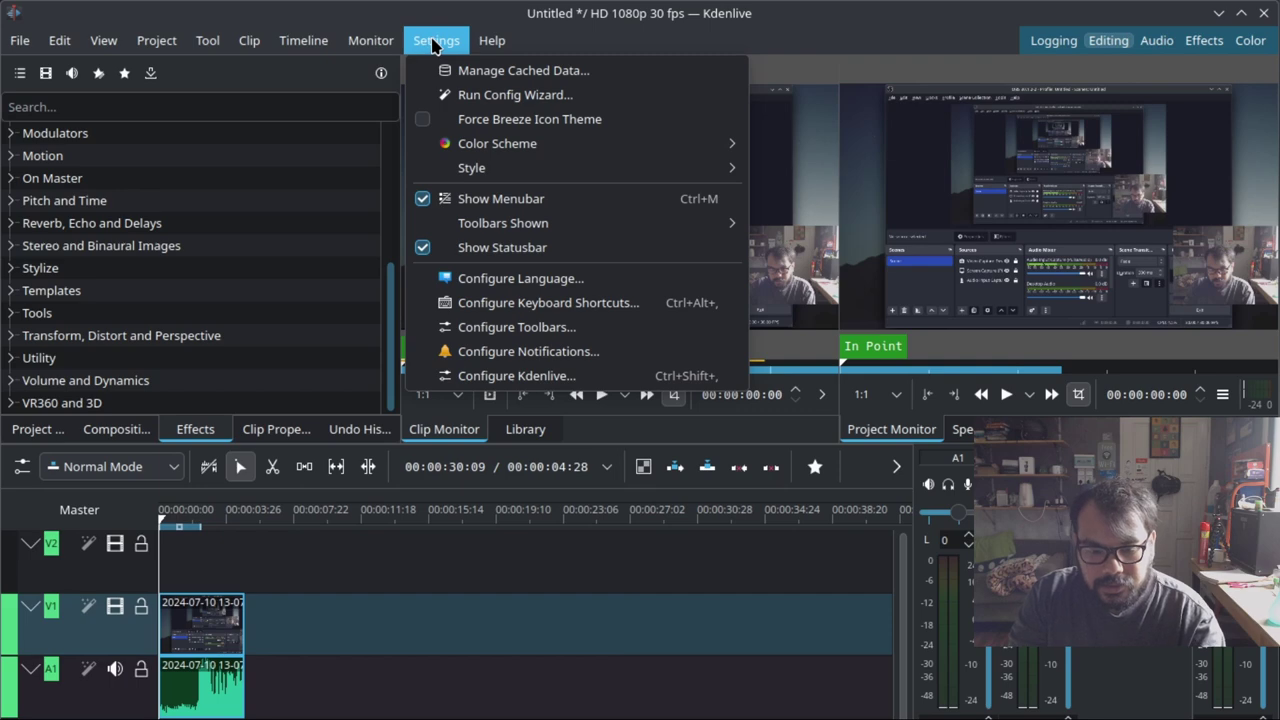
click(435, 46)
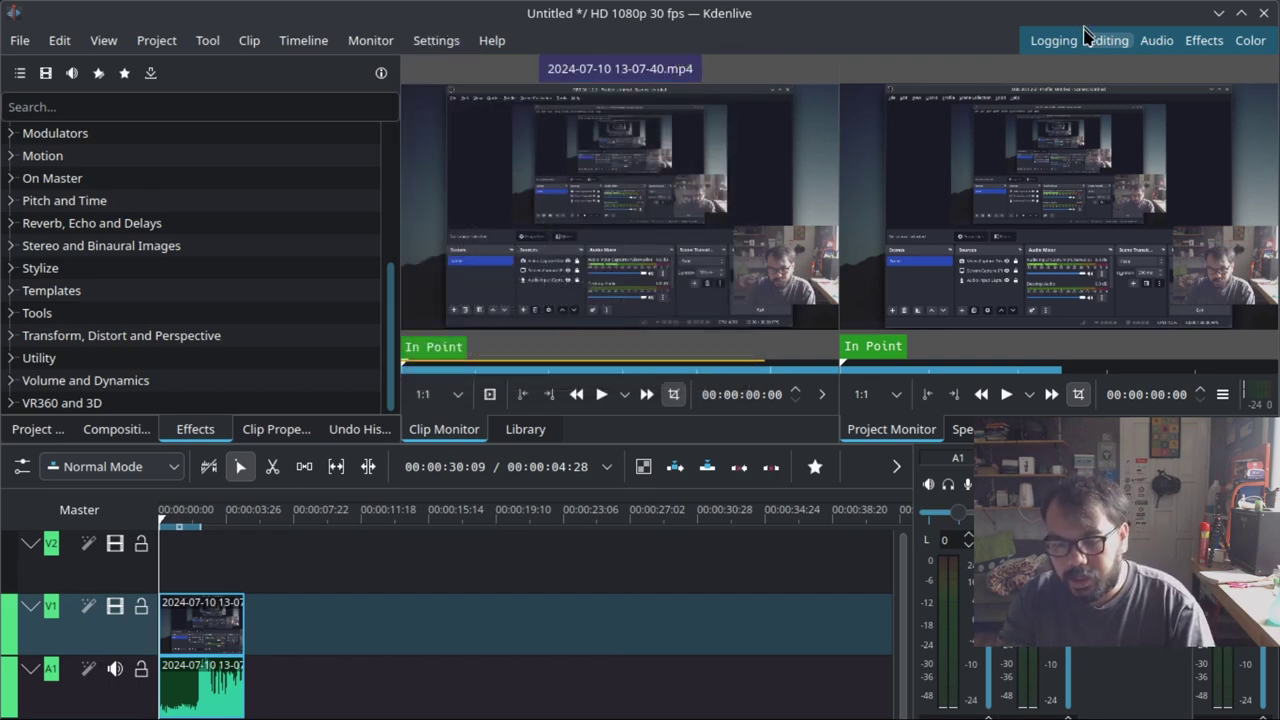
Examine the Color workspace layout with its scopes and return to the Editing layout
click(1250, 40)
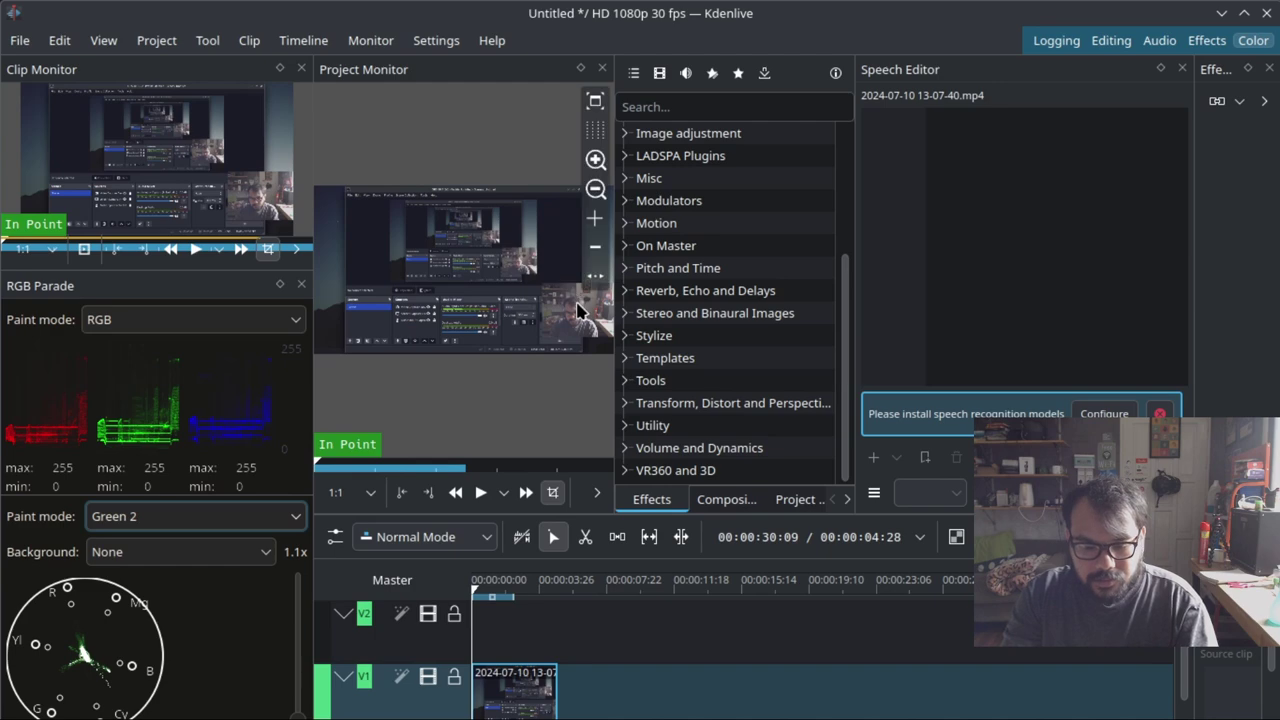
click(1128, 48)
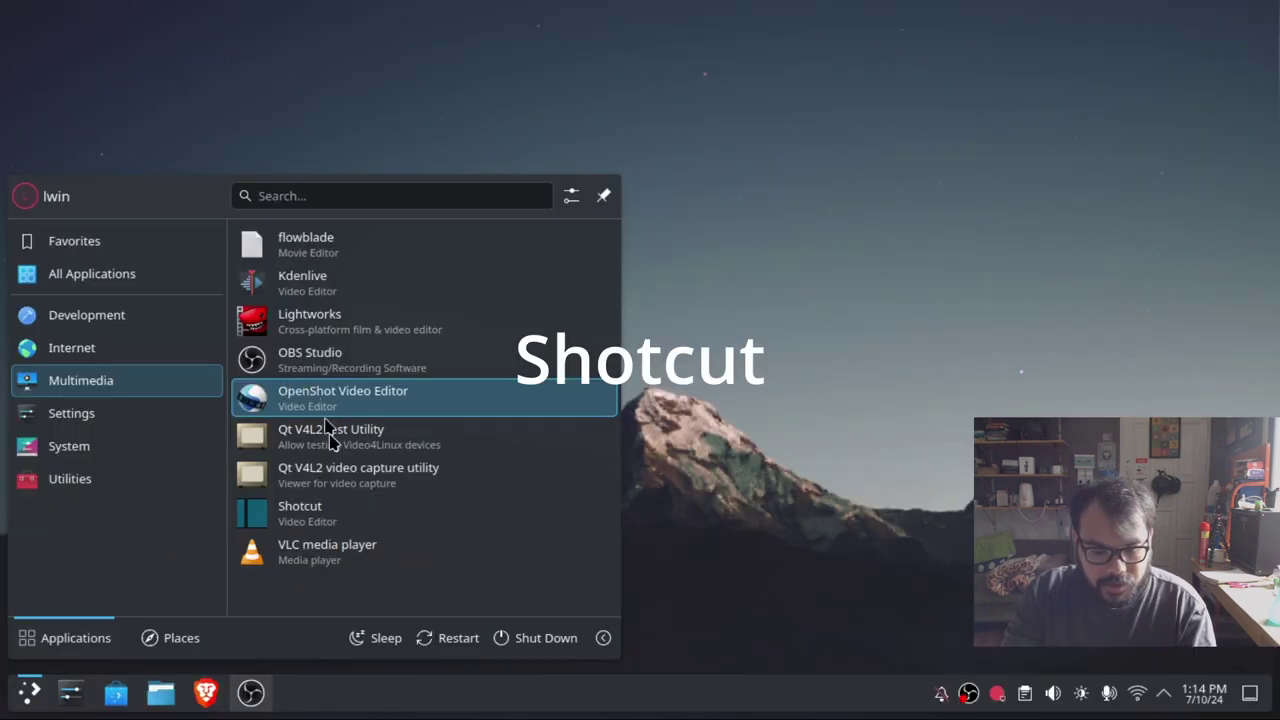
Launch Shotcut with its window maximized and create a new project named project 11 with the Automatic video mode
click(339, 528)
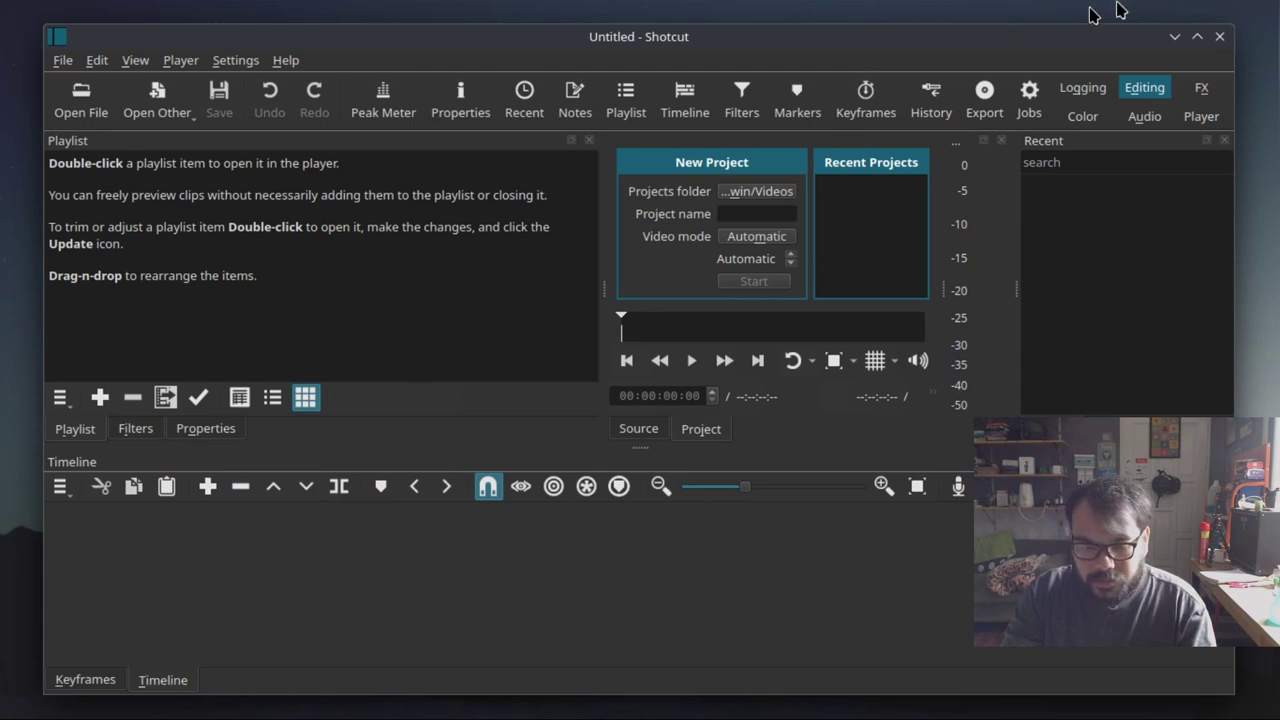
click(1197, 37)
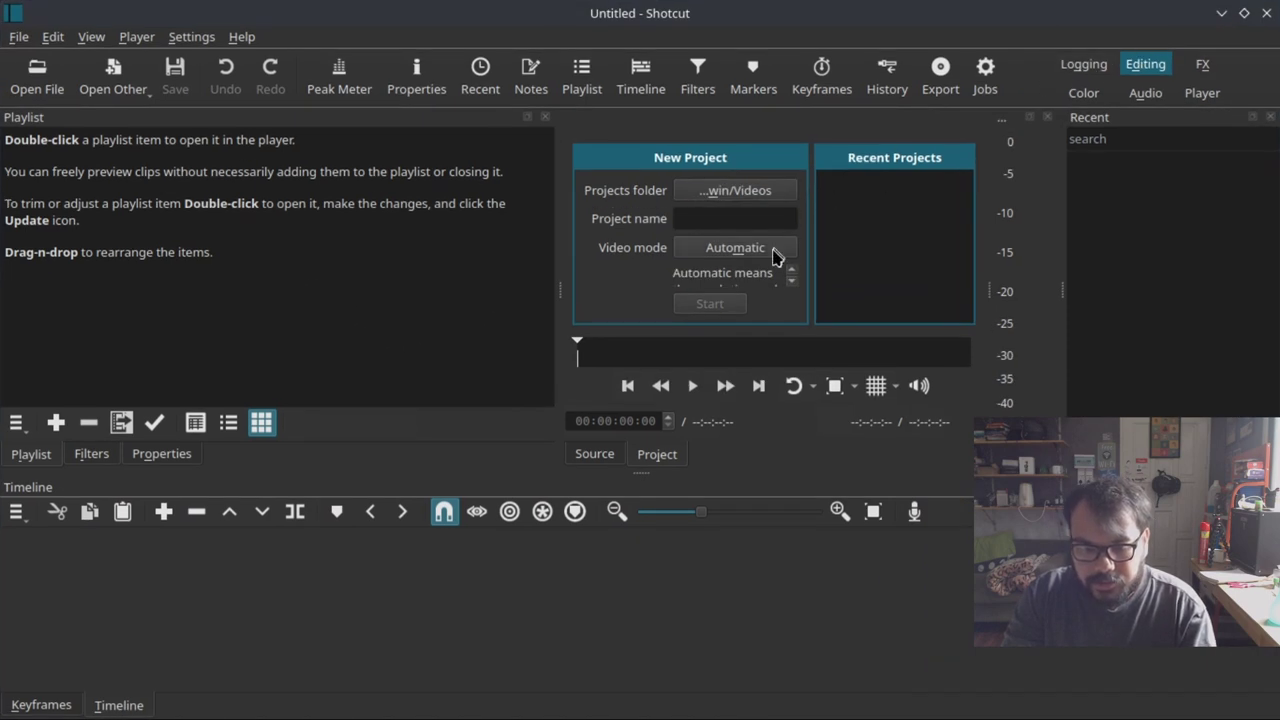
right_click(410, 232)
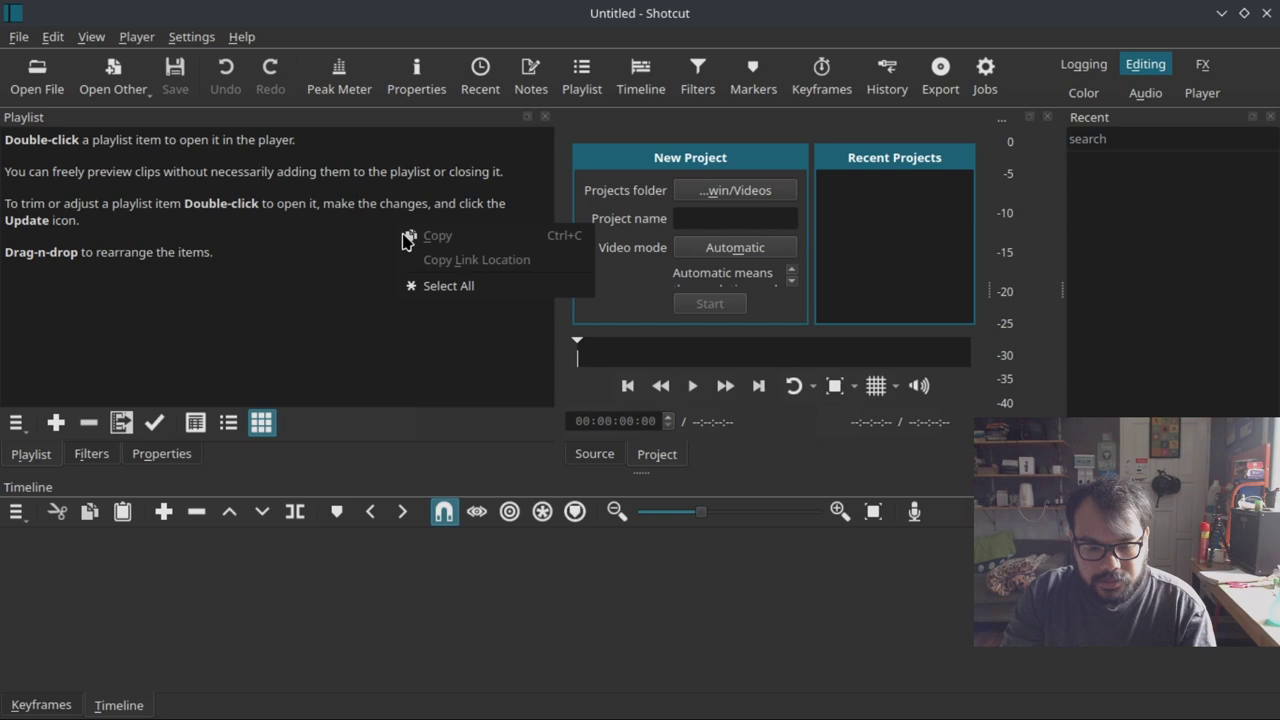
click(360, 272)
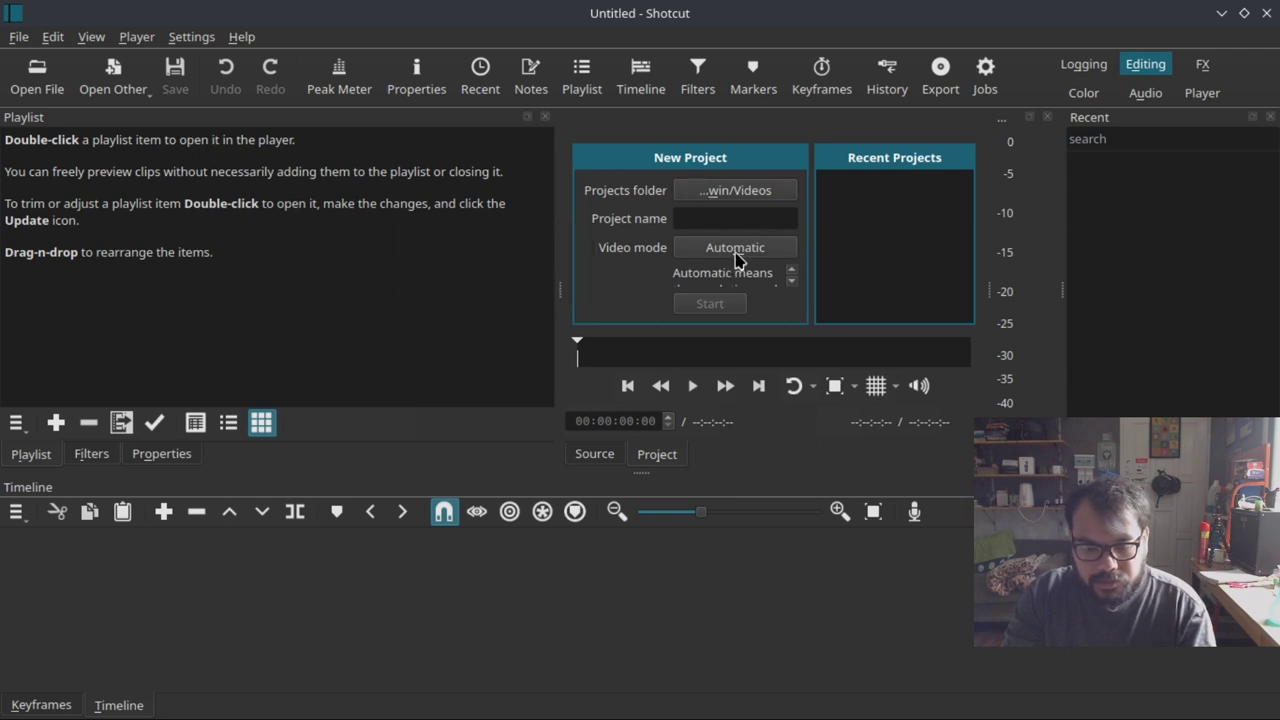
click(730, 220)
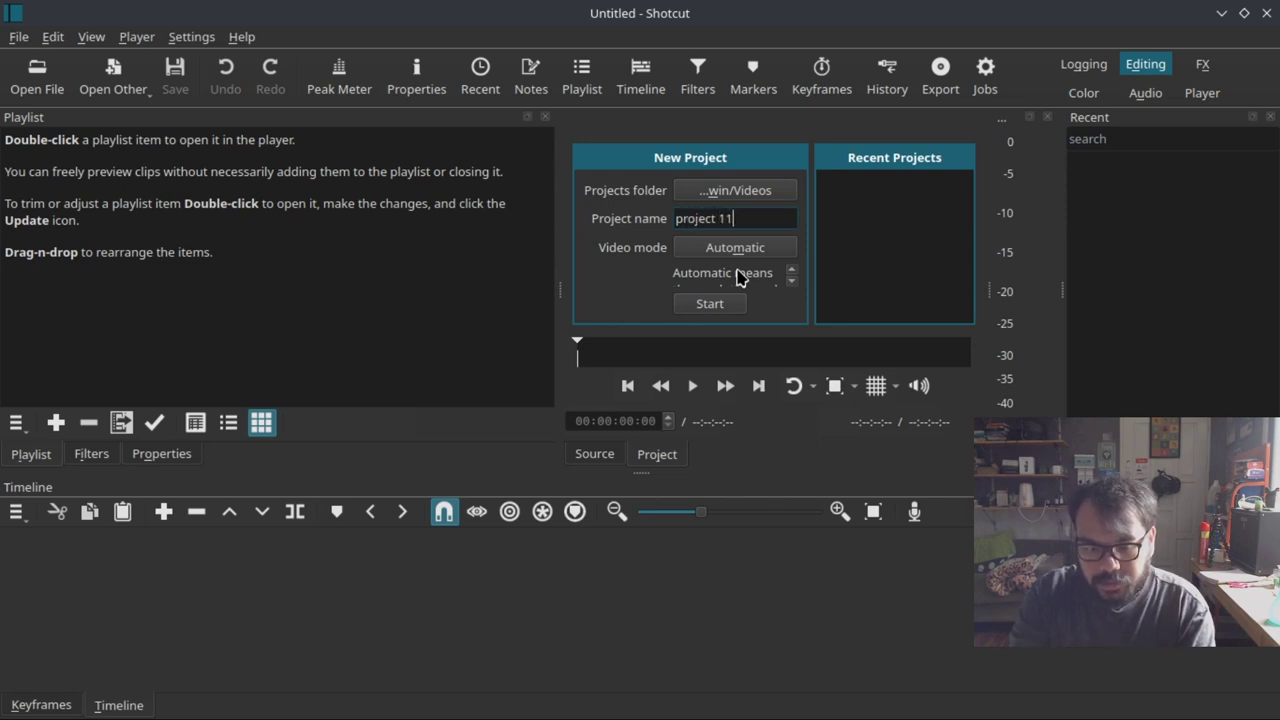
click(729, 307)
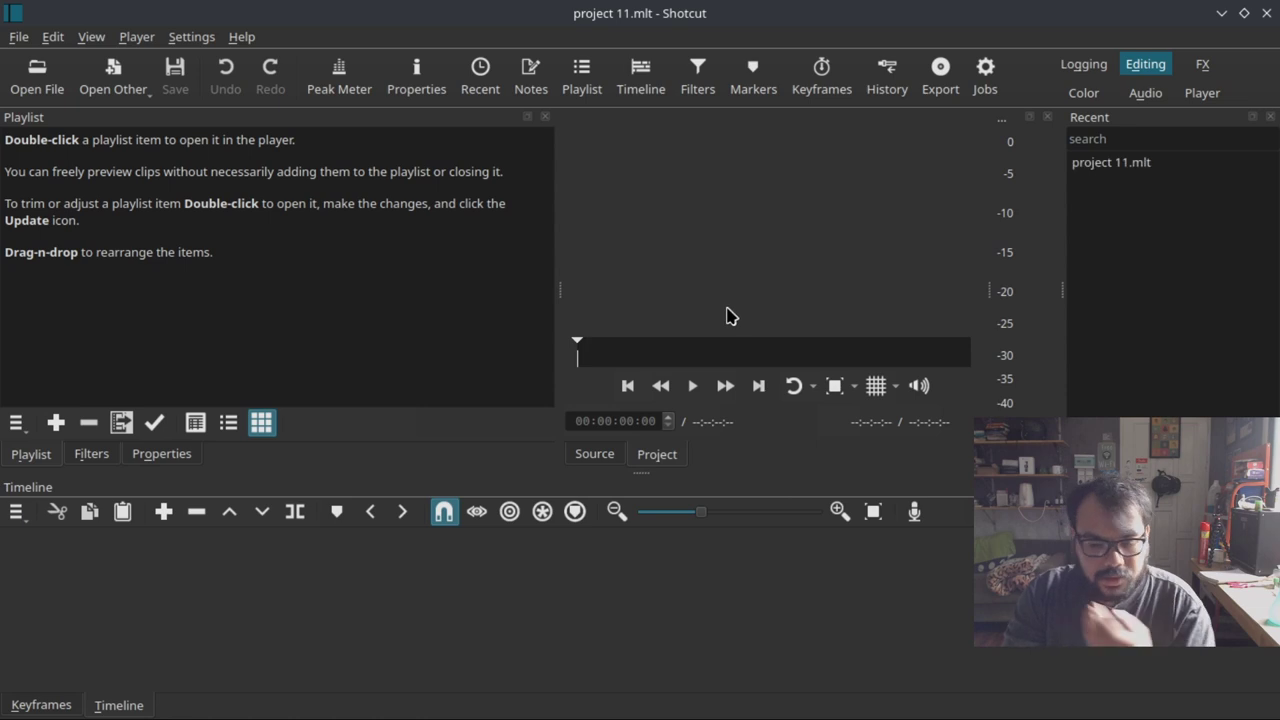
right_click(272, 277)
click(234, 279)
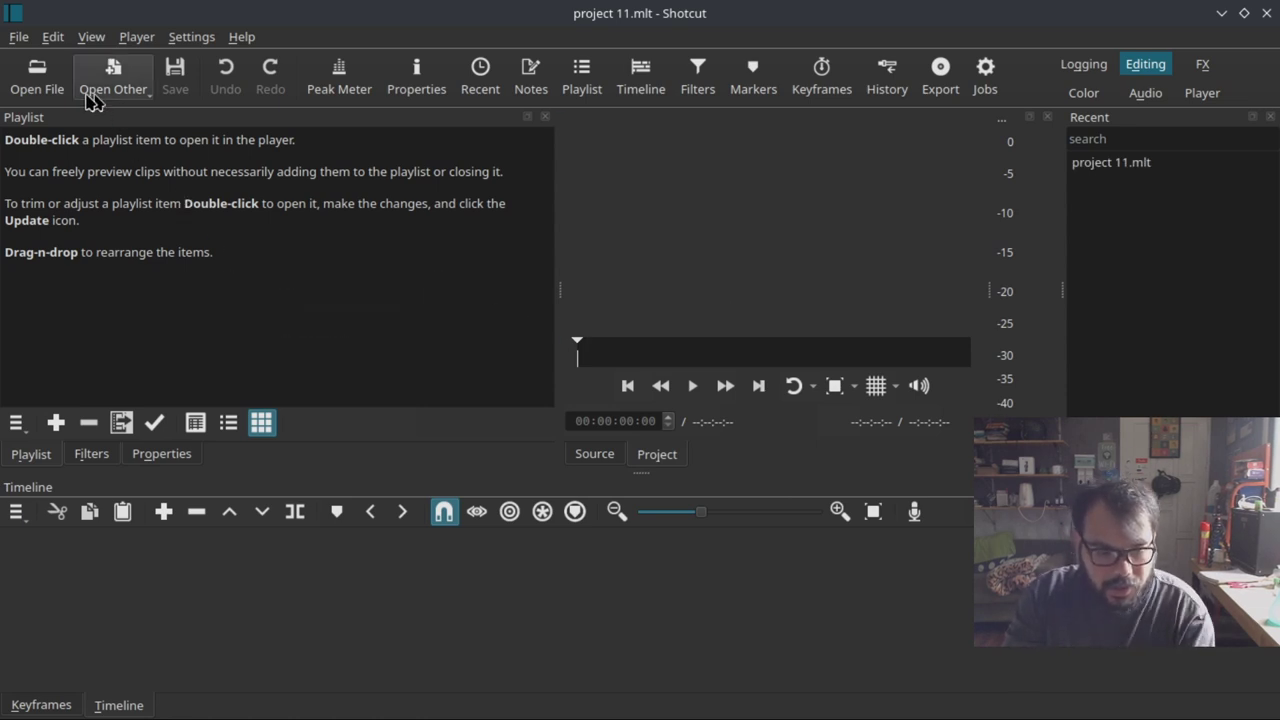
click(37, 78)
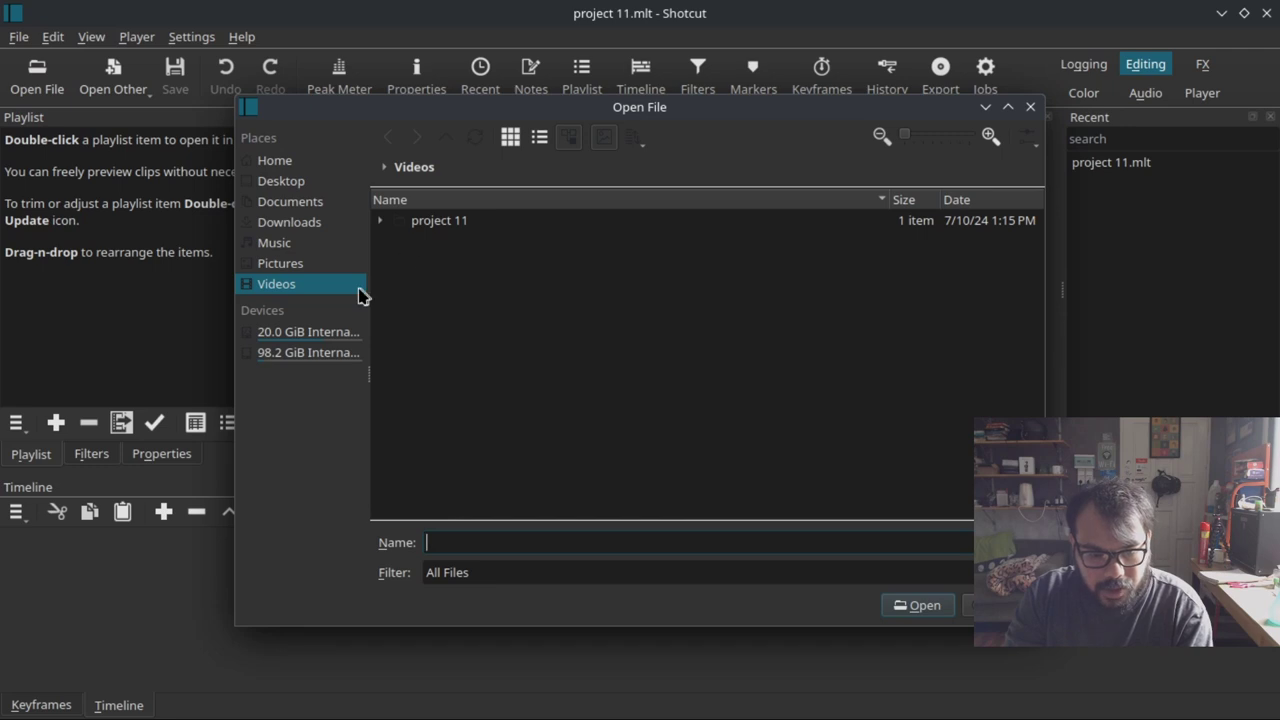
click(316, 166)
double_click(474, 424)
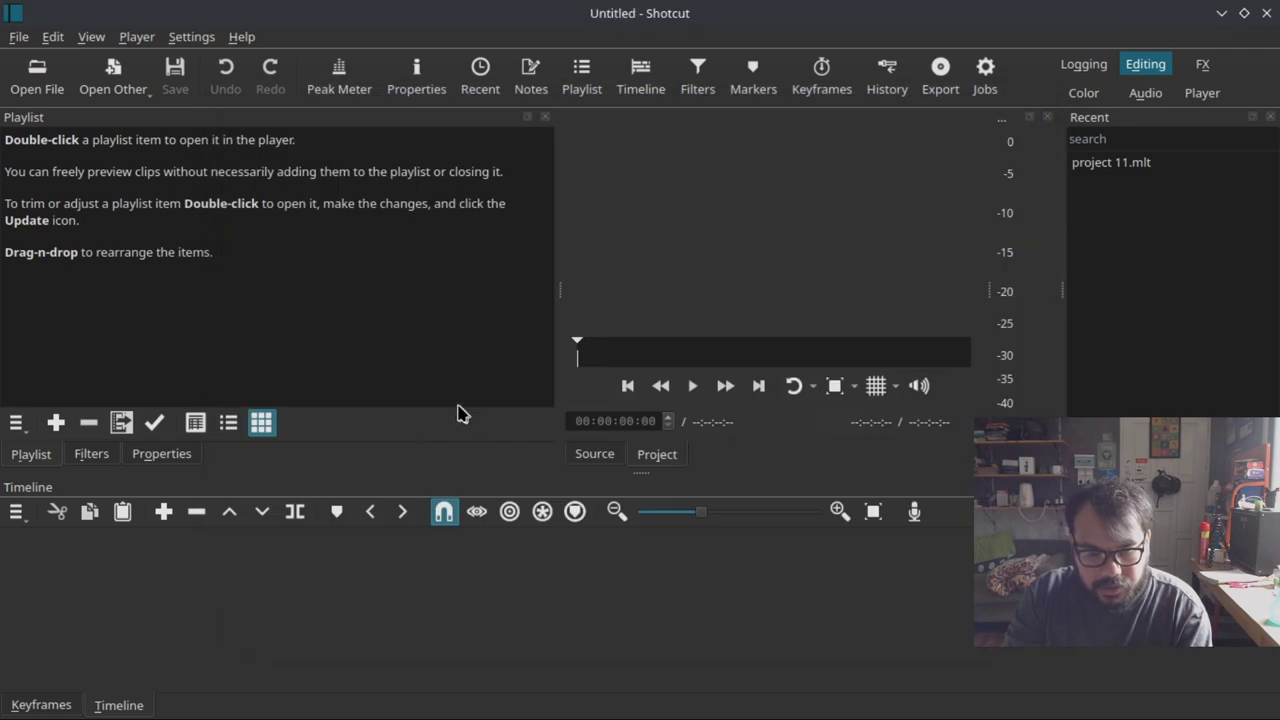
drag(700, 258, 318, 604)
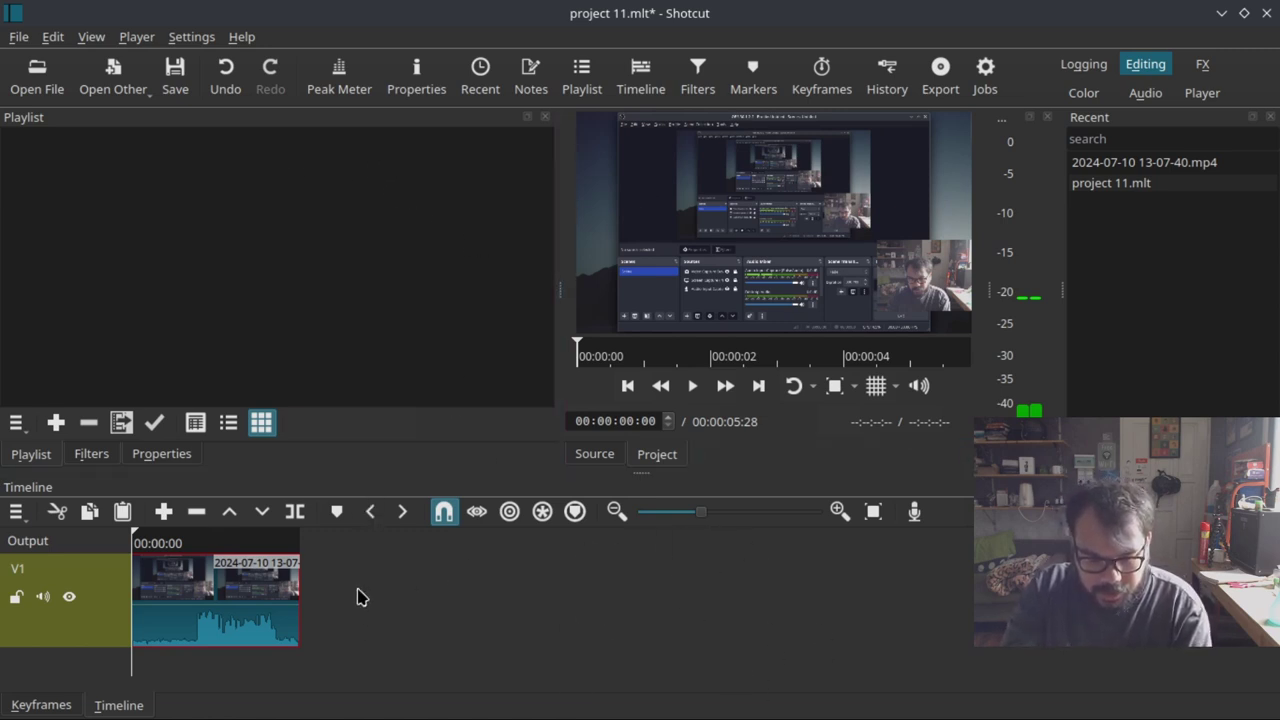
drag(703, 516, 748, 514)
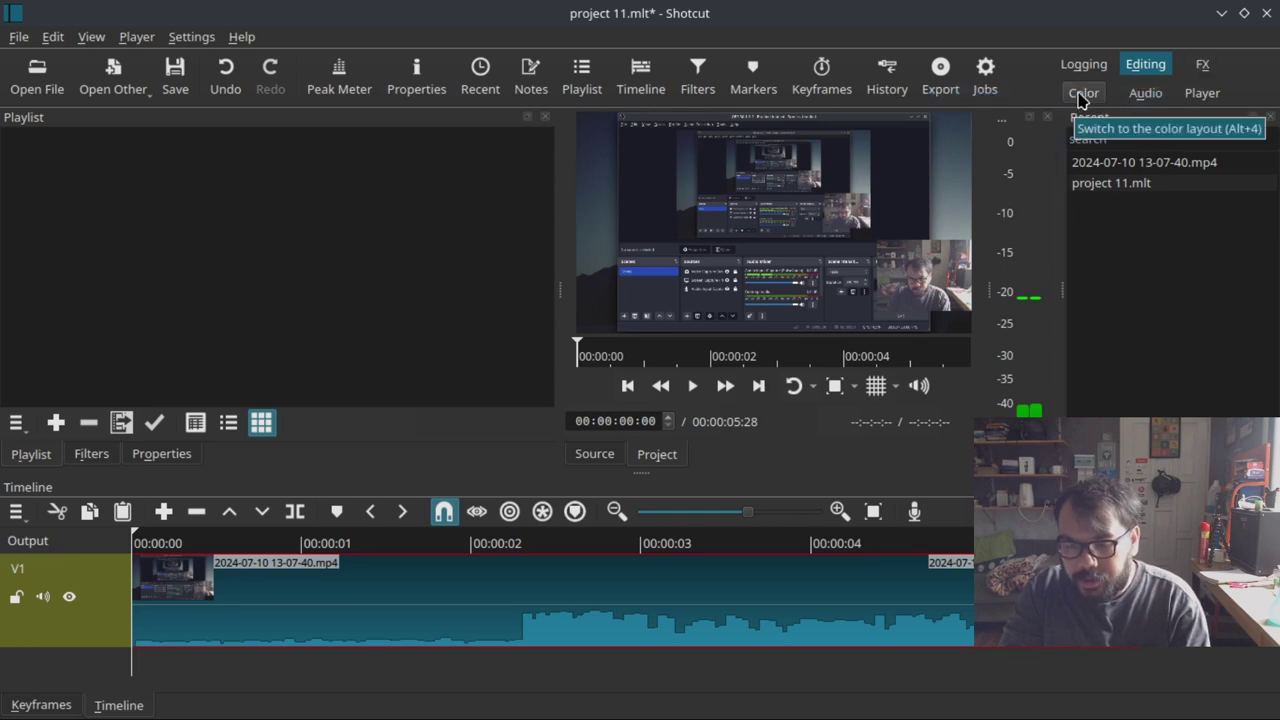
Examine the Color, FX, Audio and Player layouts and return to the Editing layout
click(1080, 94)
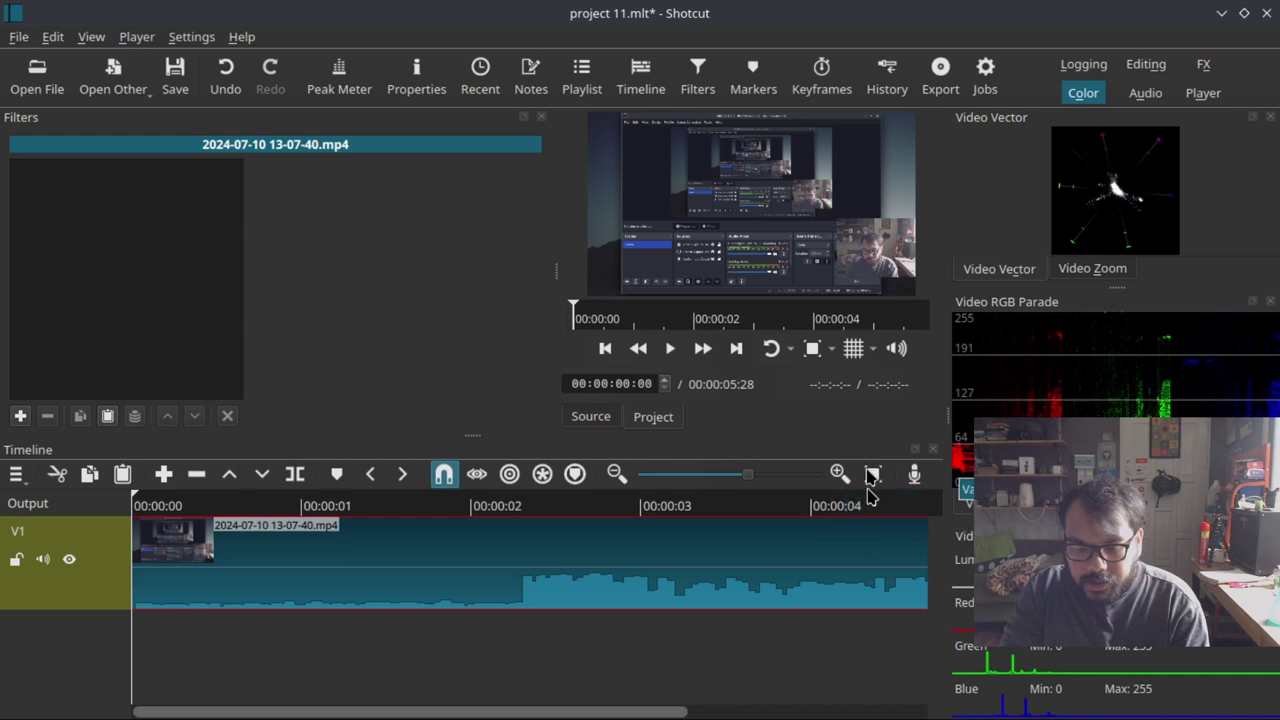
click(1205, 66)
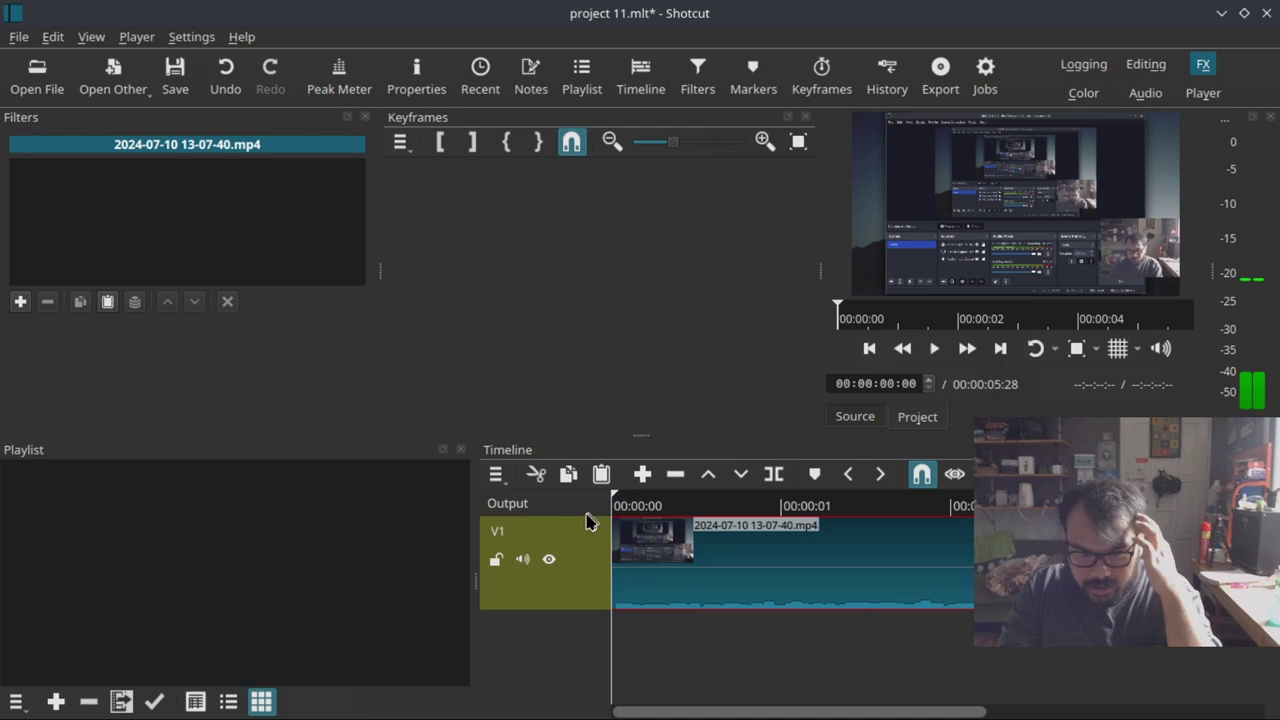
click(1145, 93)
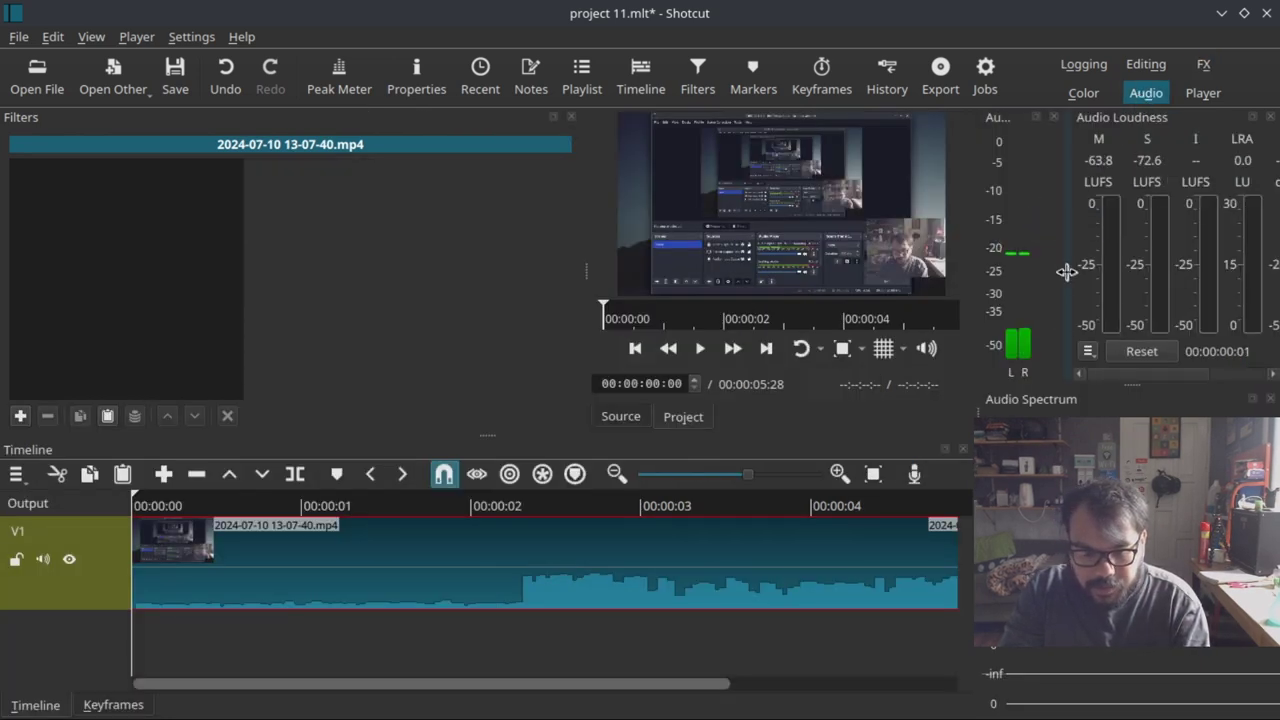
click(1202, 93)
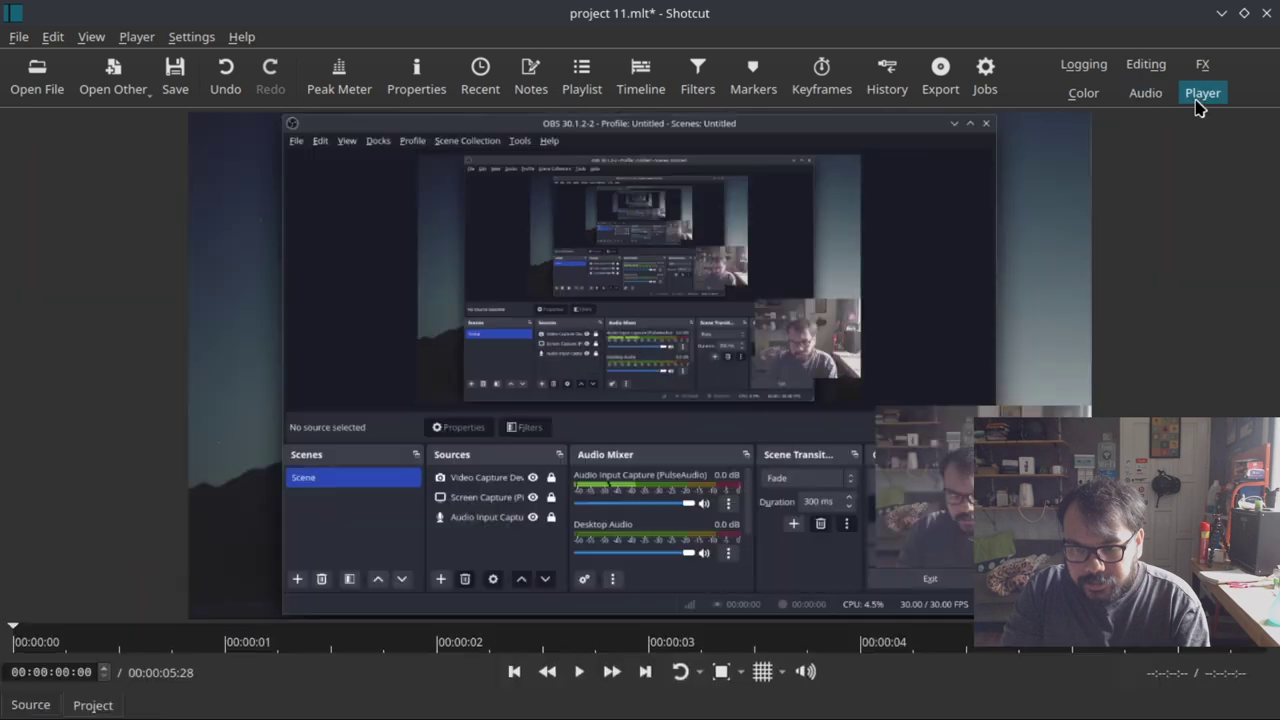
click(1146, 66)
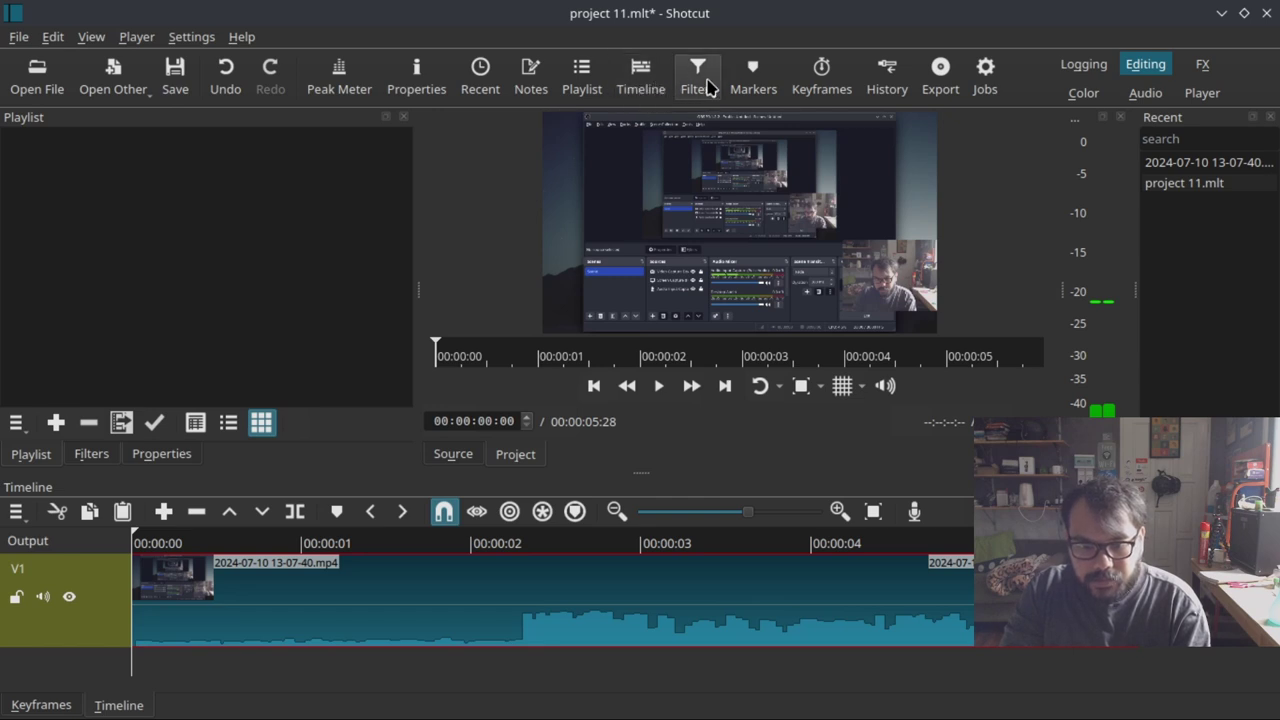
Look through the settings, view, edit and help commands, and check Shotcut's version information
click(197, 40)
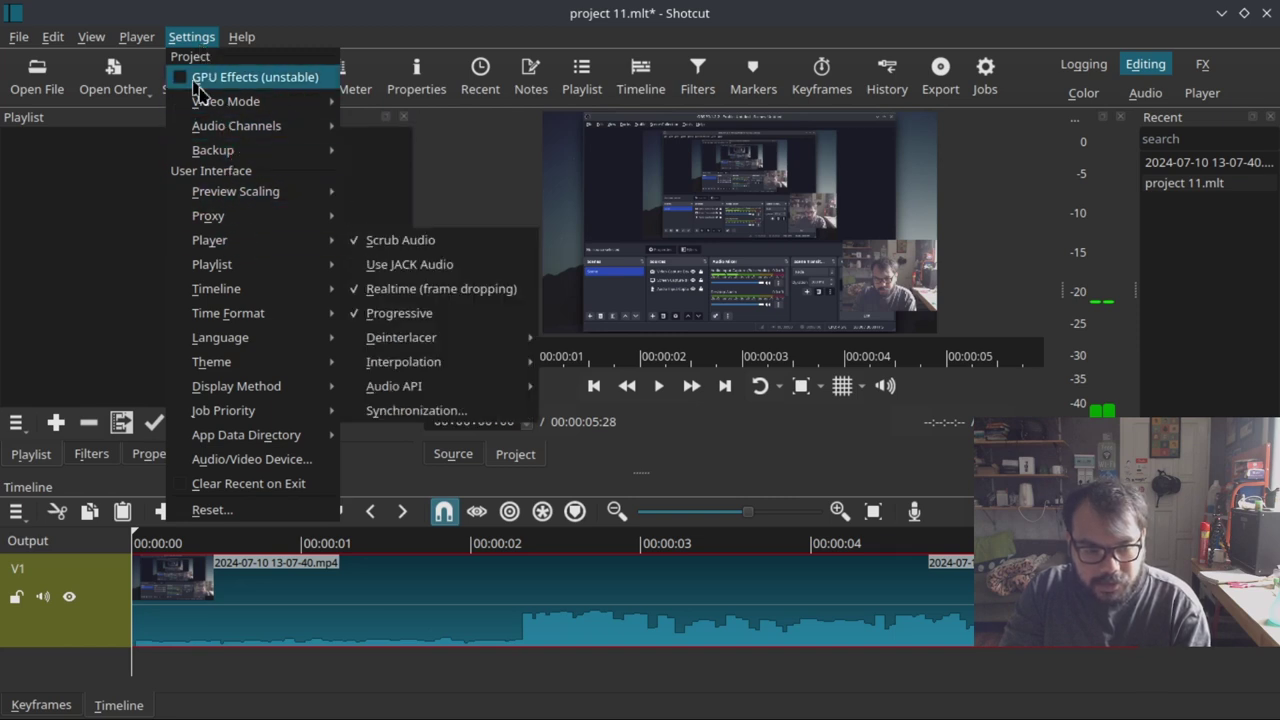
mouse_move(139, 46)
mouse_move(94, 46)
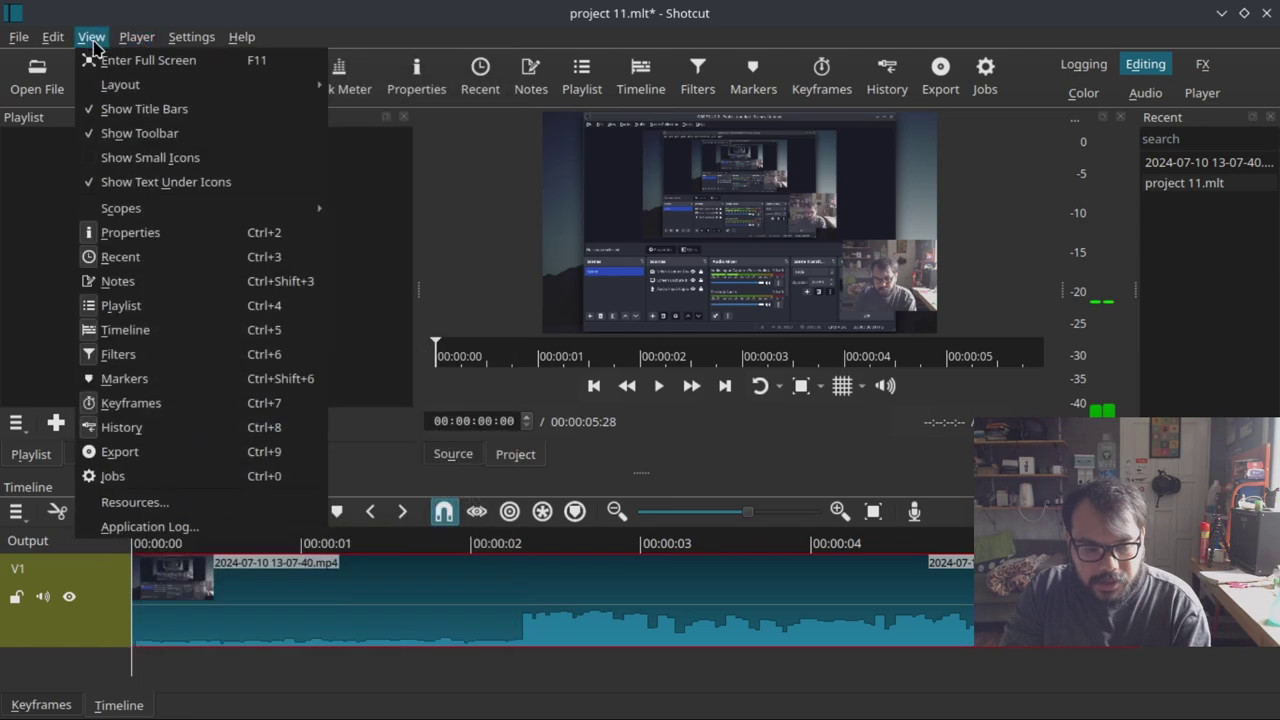
mouse_move(53, 45)
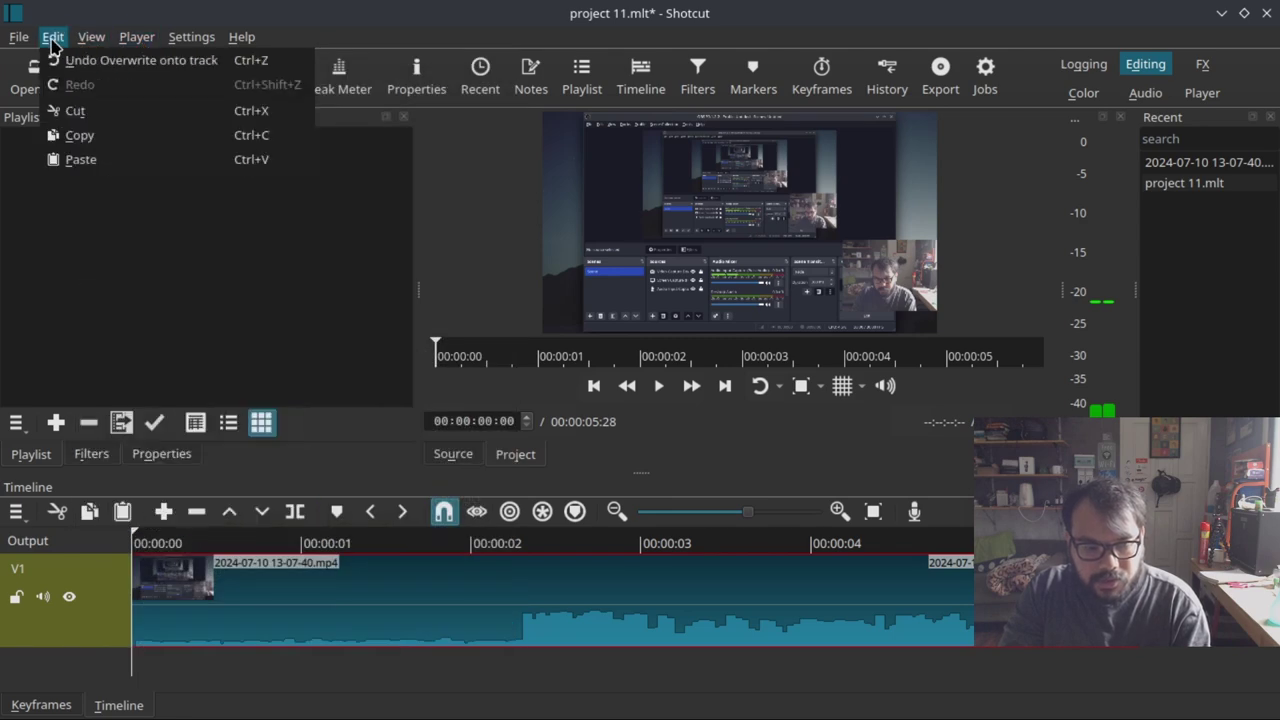
mouse_move(243, 40)
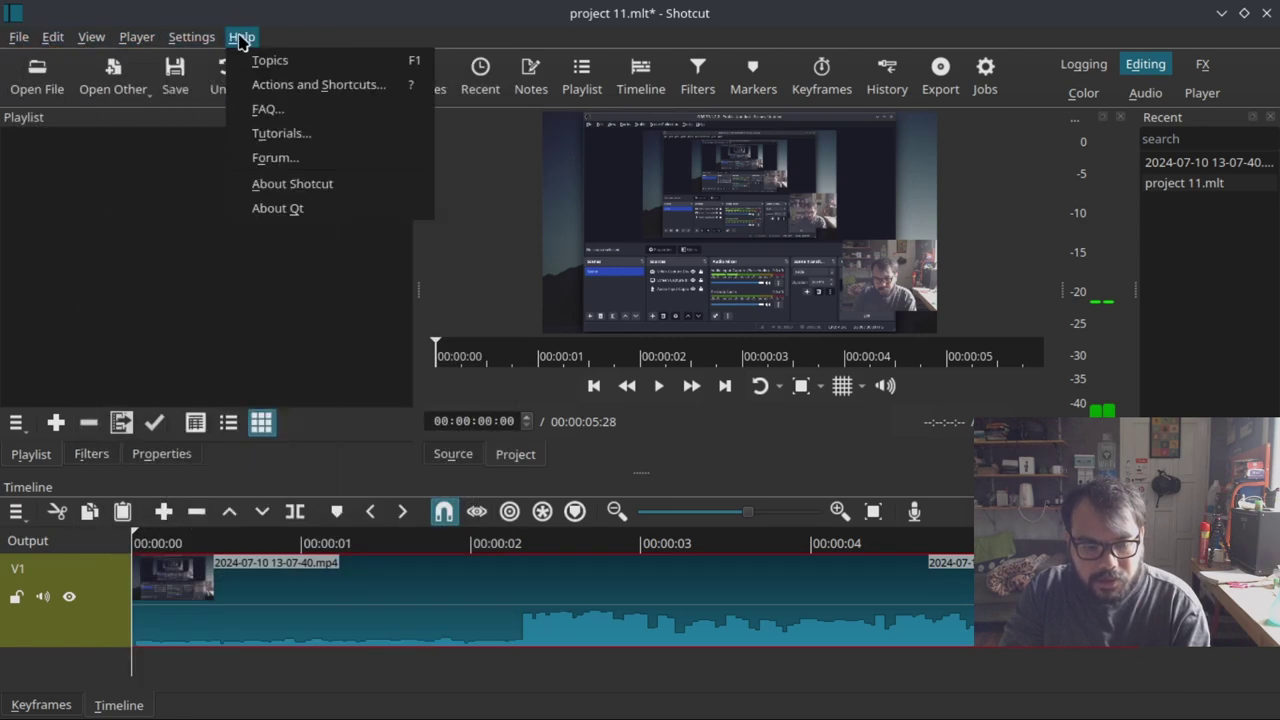
click(294, 190)
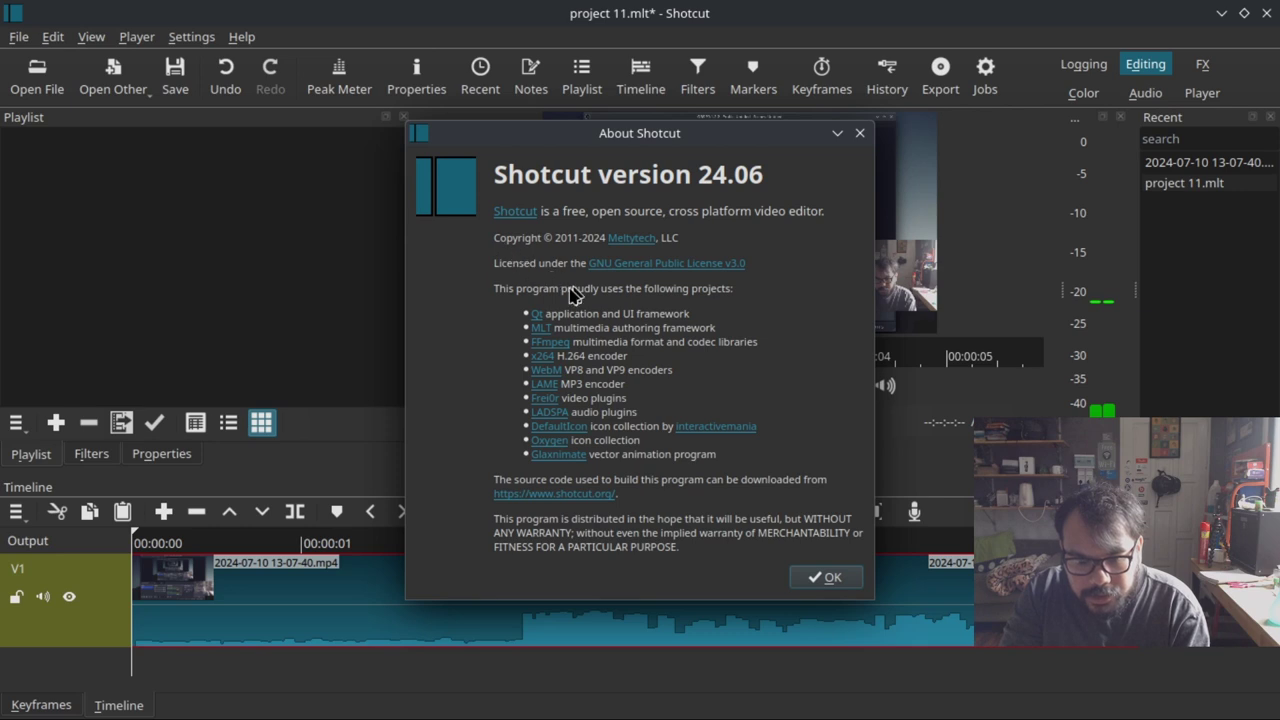
click(824, 581)
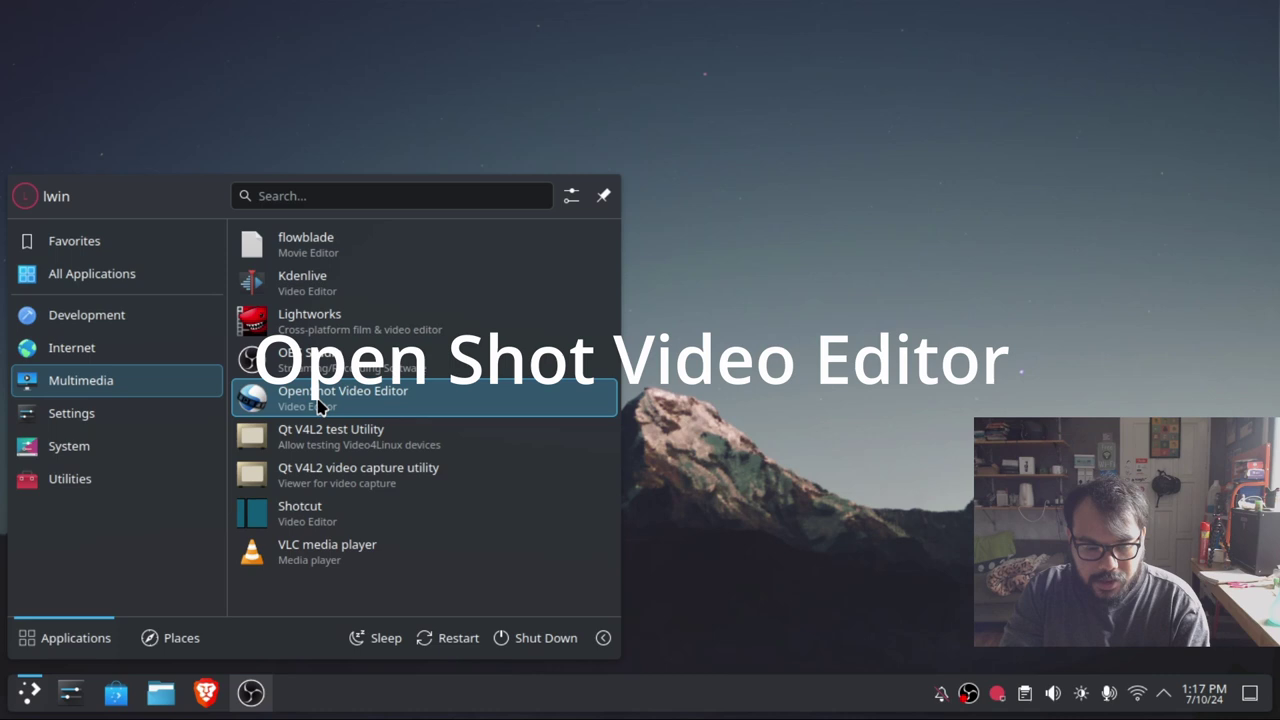
Launch OpenShot Video Editor, hide its welcome tutorial and maximize the window
click(318, 405)
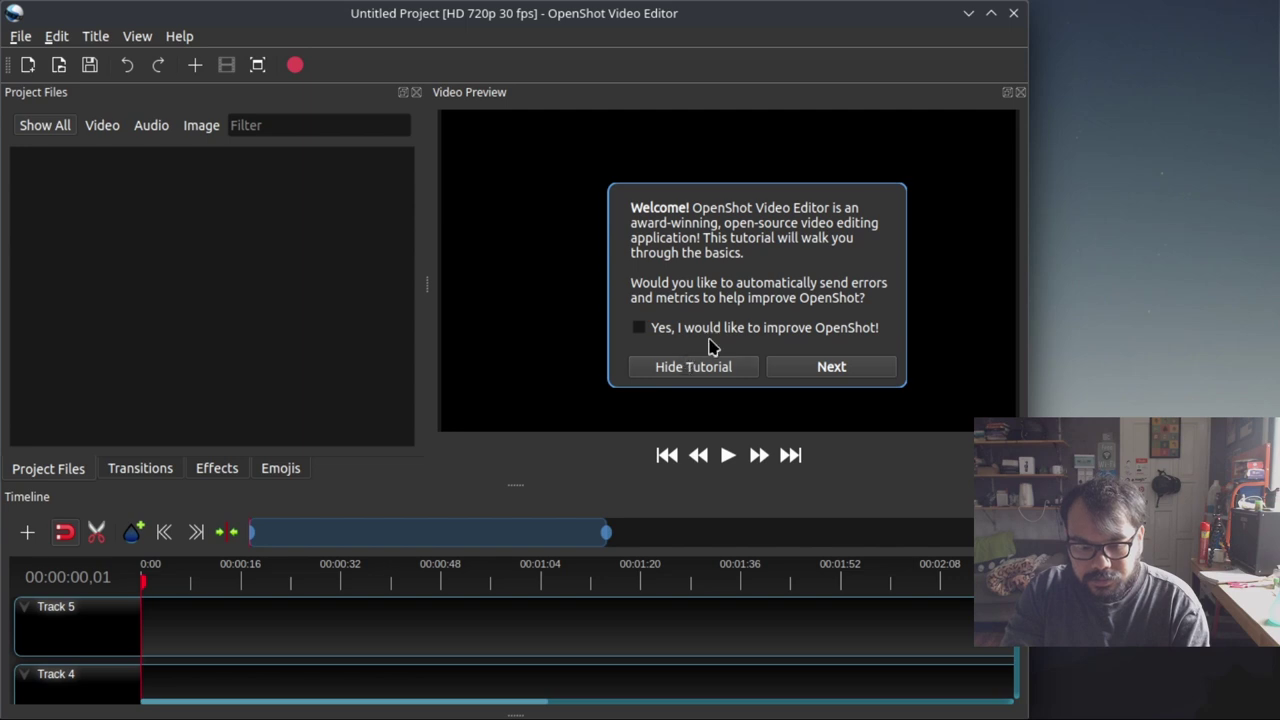
click(751, 368)
click(995, 18)
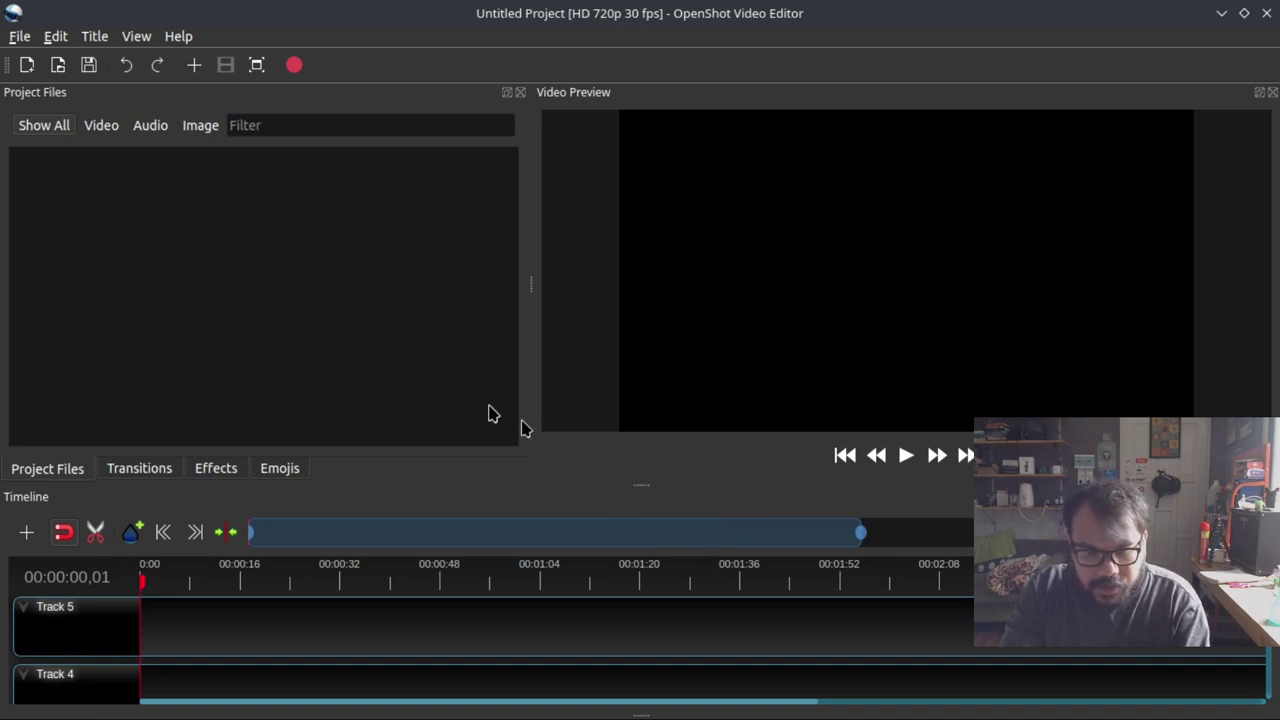
right_click(282, 246)
click(300, 255)
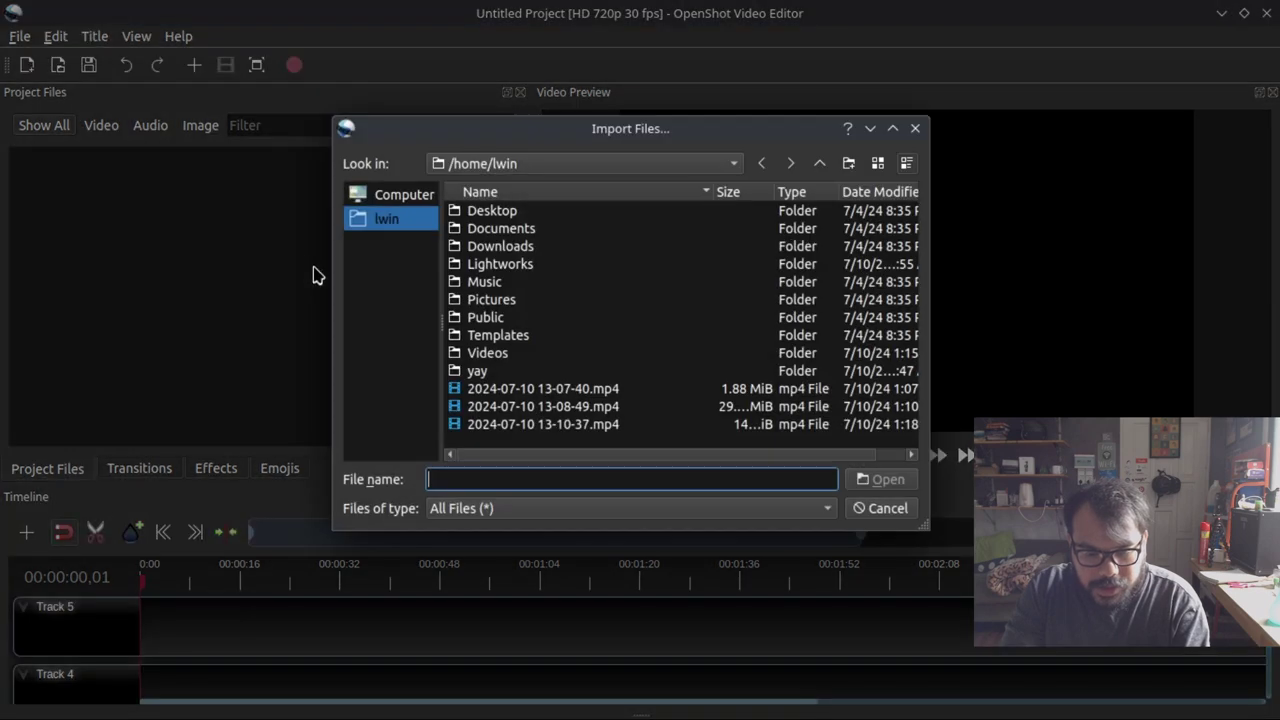
double_click(531, 392)
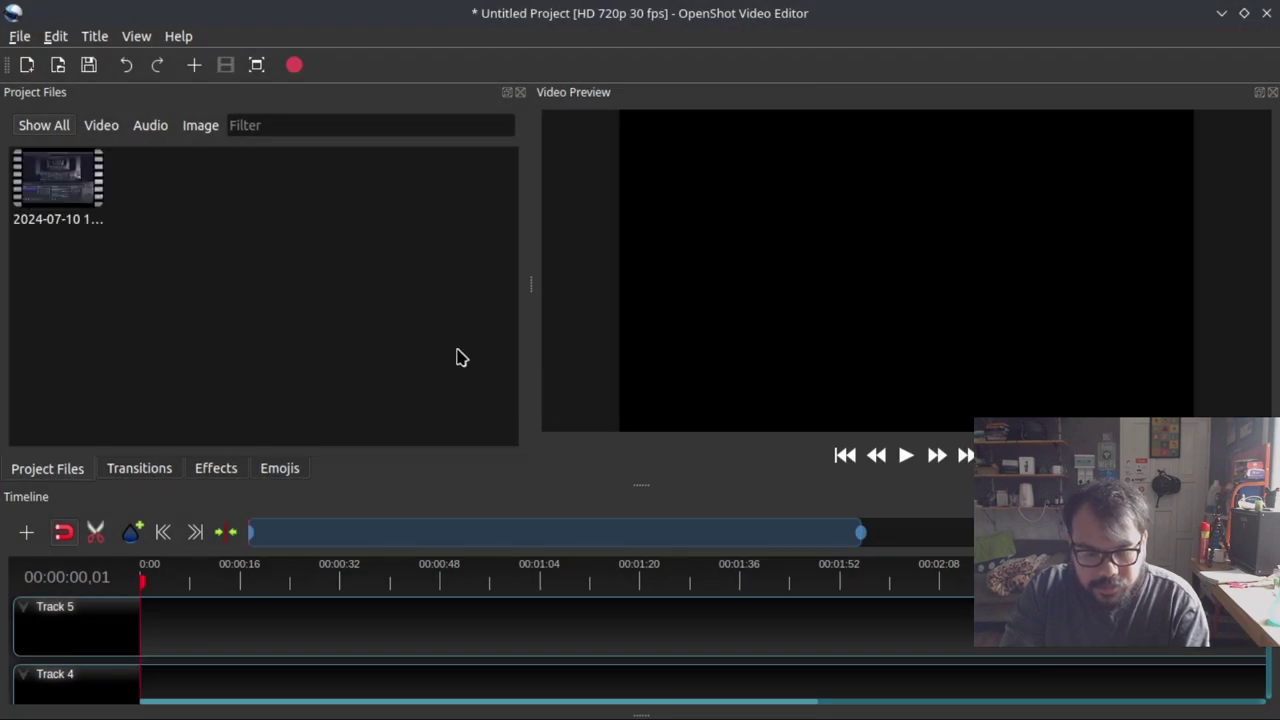
drag(78, 192, 163, 620)
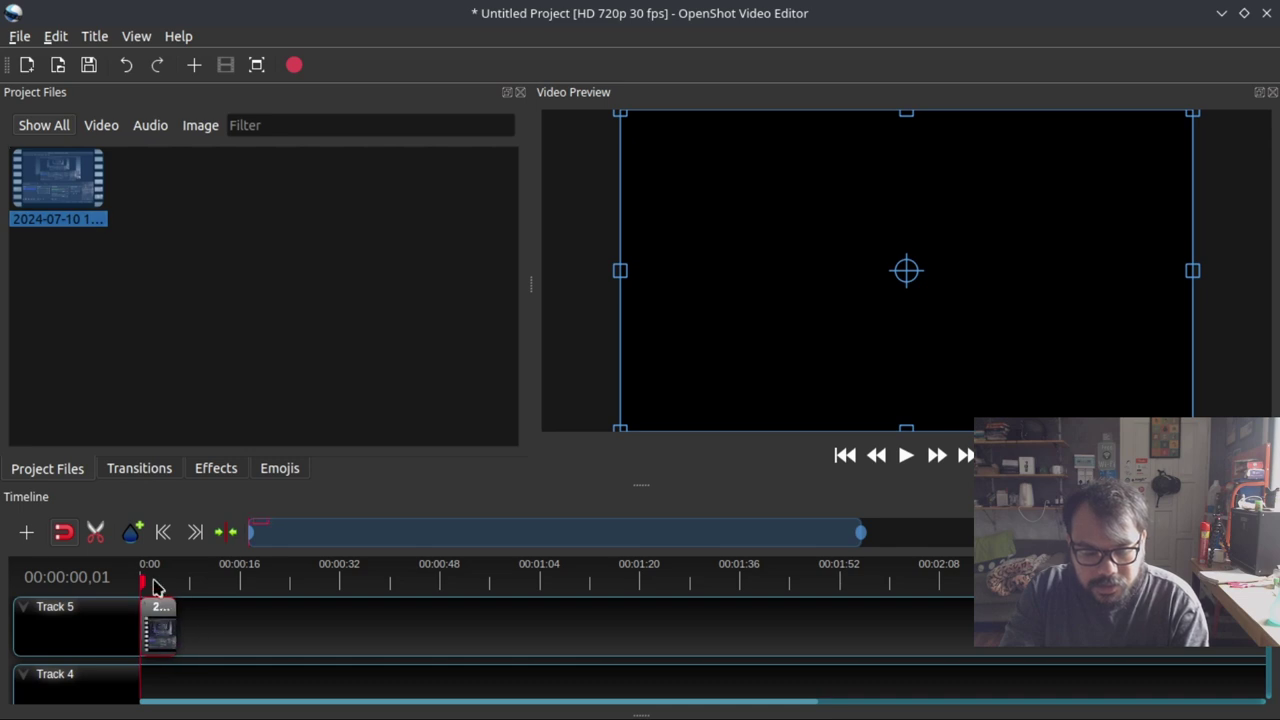
Scrub the playhead over the clip, jump to the end of the timeline and look over the tracks
click(152, 585)
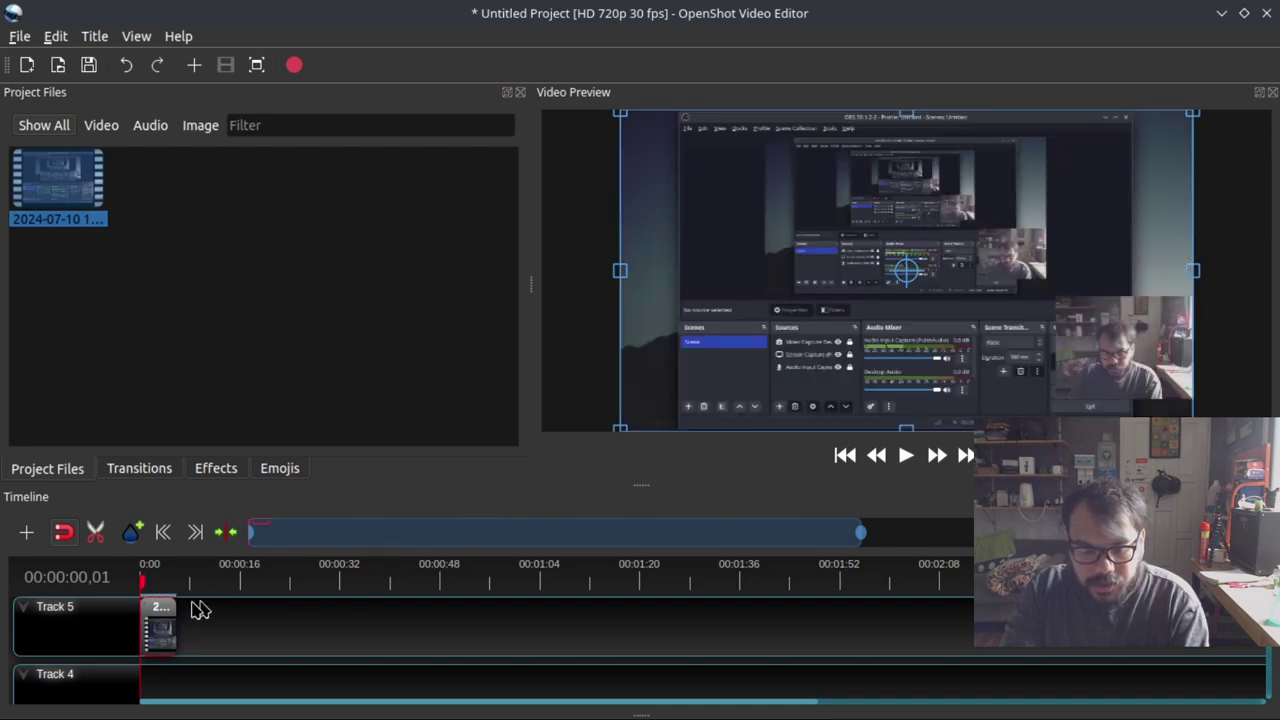
click(163, 581)
drag(163, 581, 141, 583)
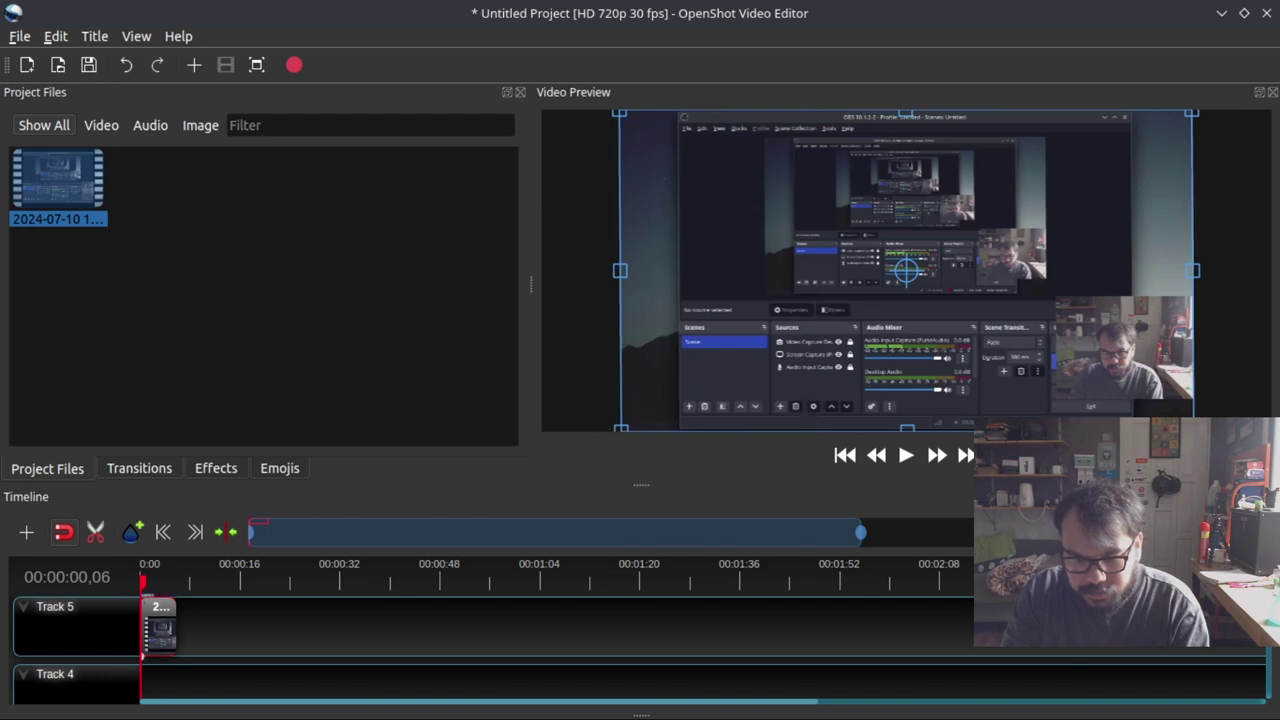
key(End)
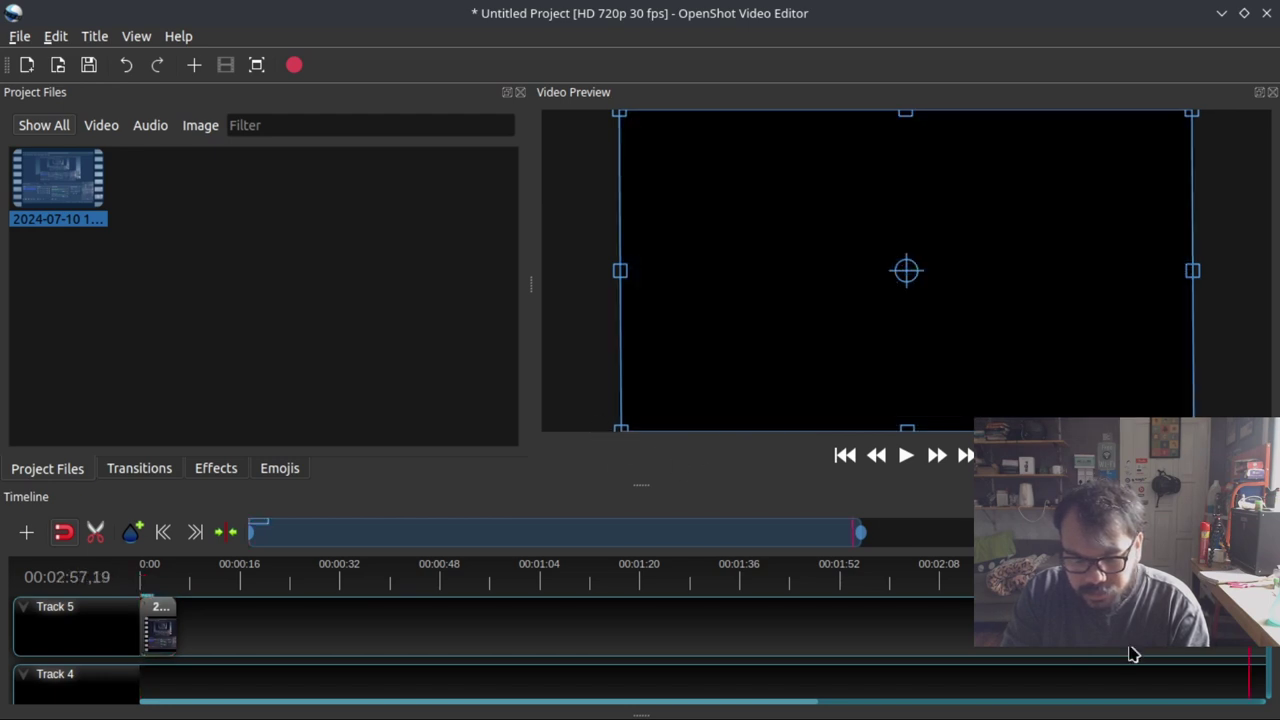
scroll(1133, 654, down, 2)
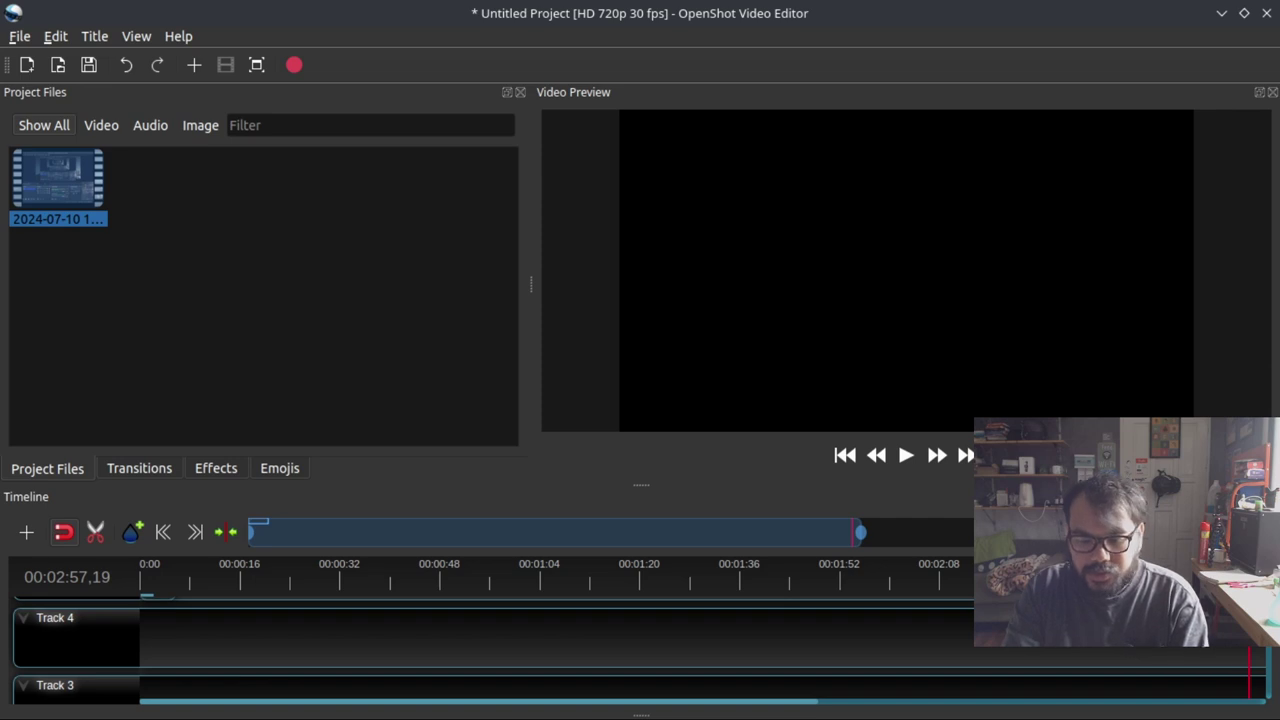
scroll(1197, 645, up, 2)
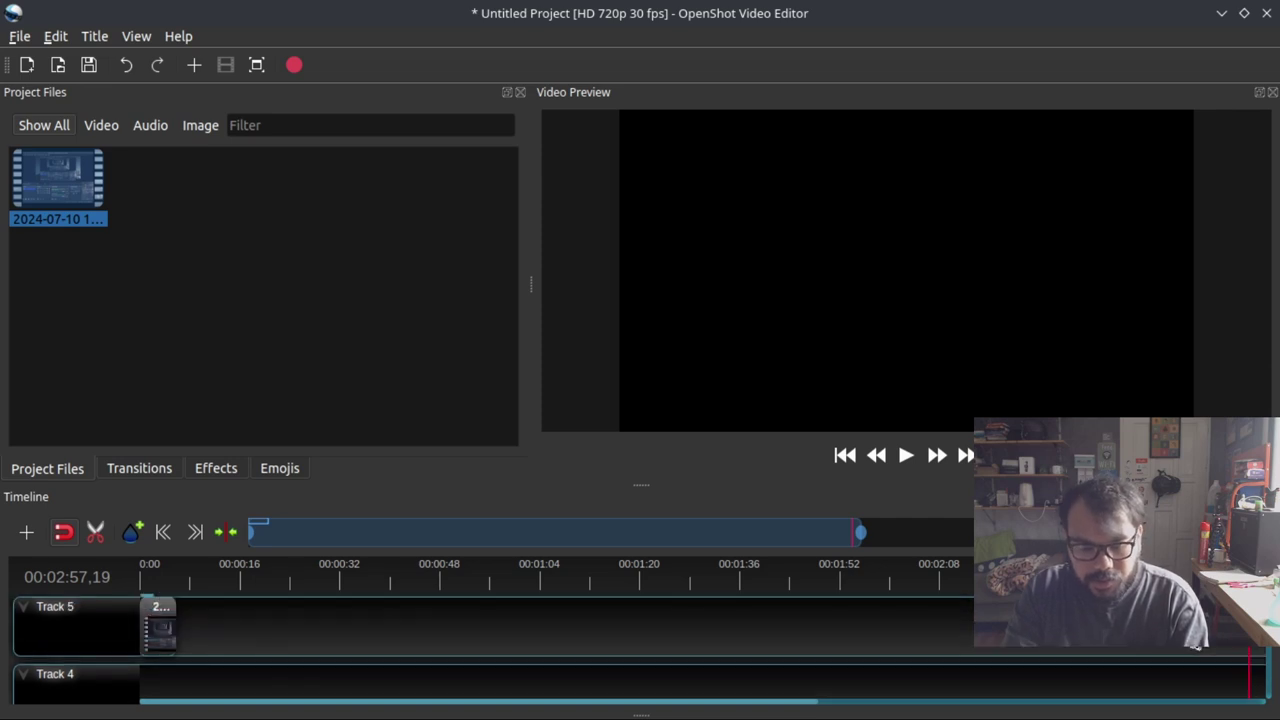
click(389, 366)
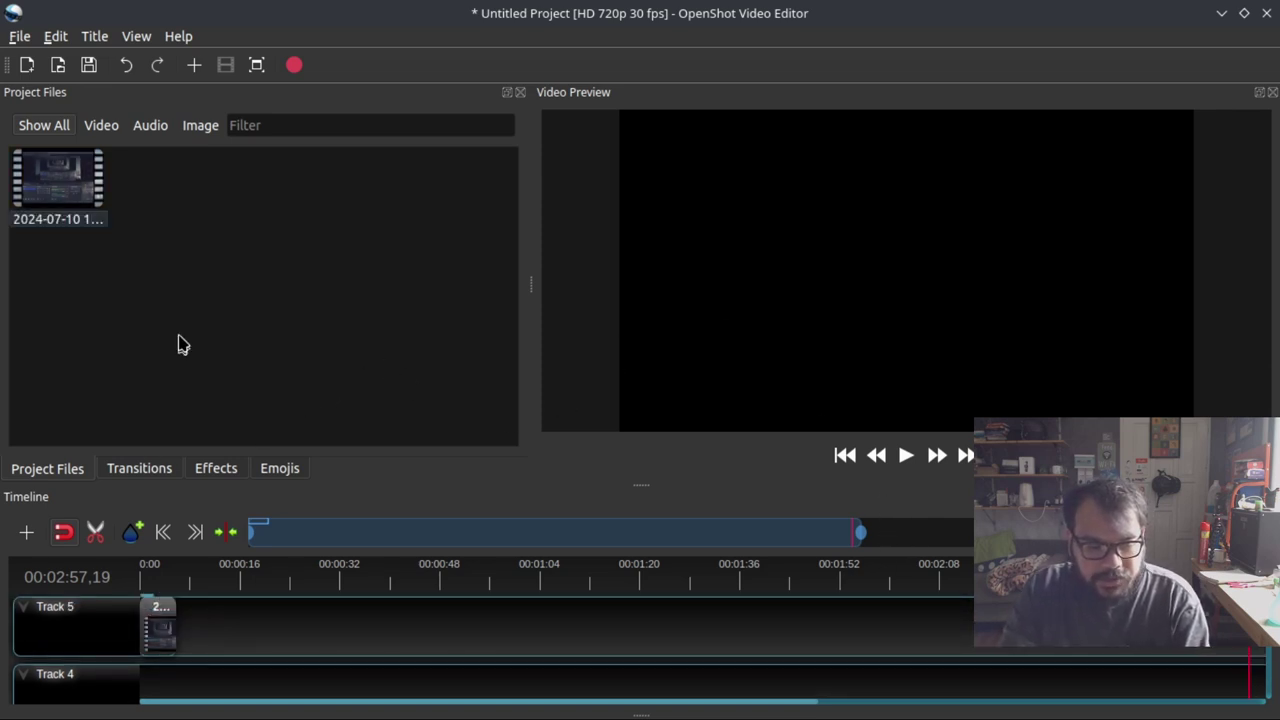
Browse the available transitions, effects and smiley emojis
click(134, 474)
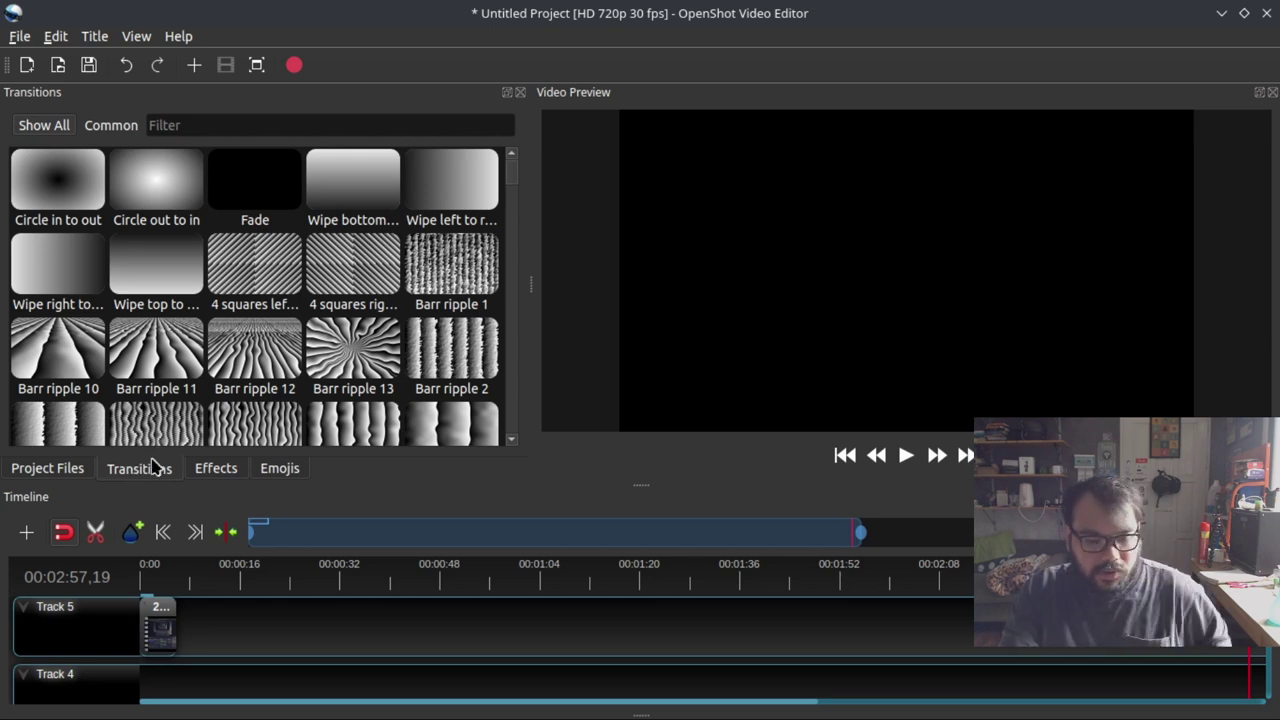
click(224, 470)
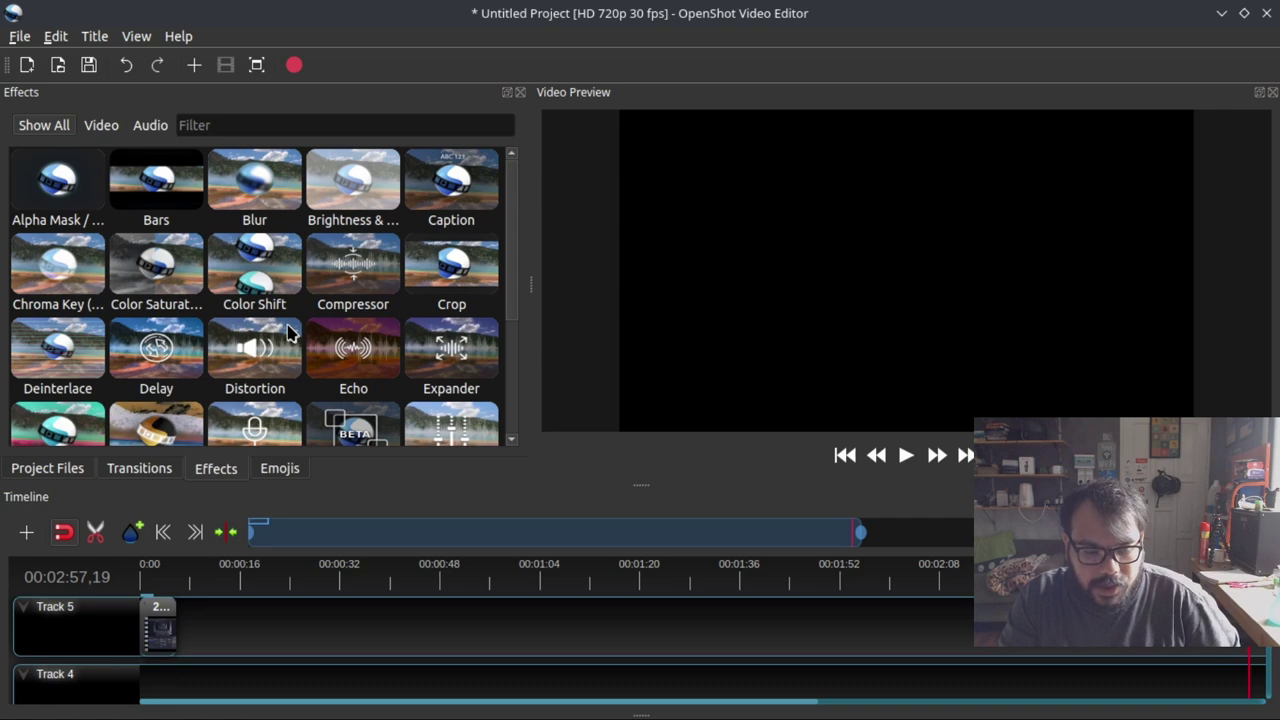
click(286, 472)
scroll(354, 369, down, 15)
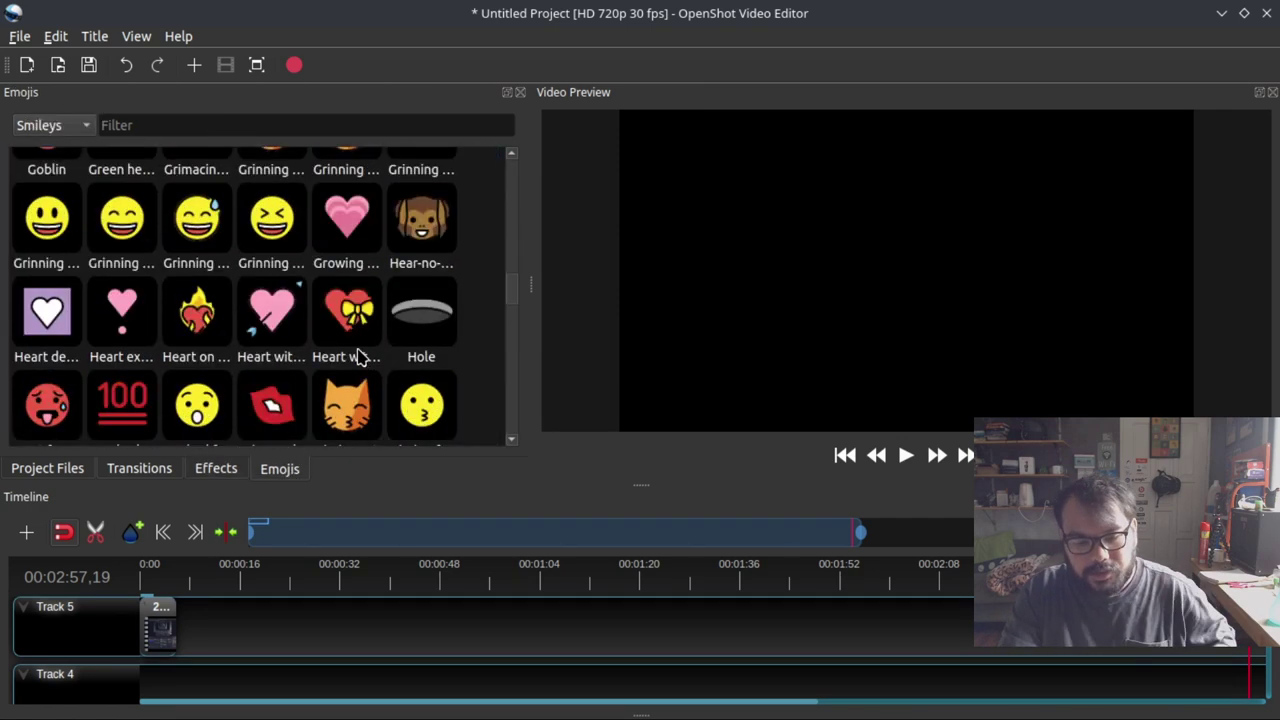
scroll(357, 355, up, 10)
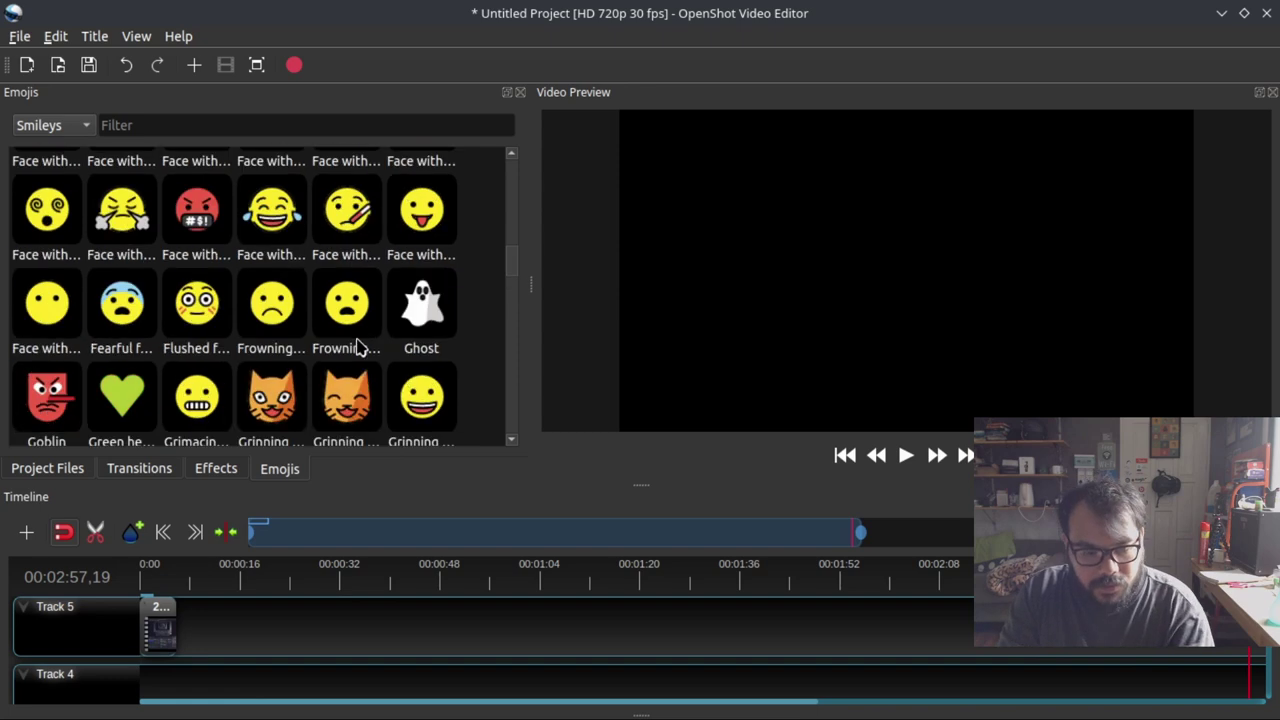
scroll(358, 346, down, 10)
Look through the edit and help commands, then view OpenShot's About information and close it
click(178, 36)
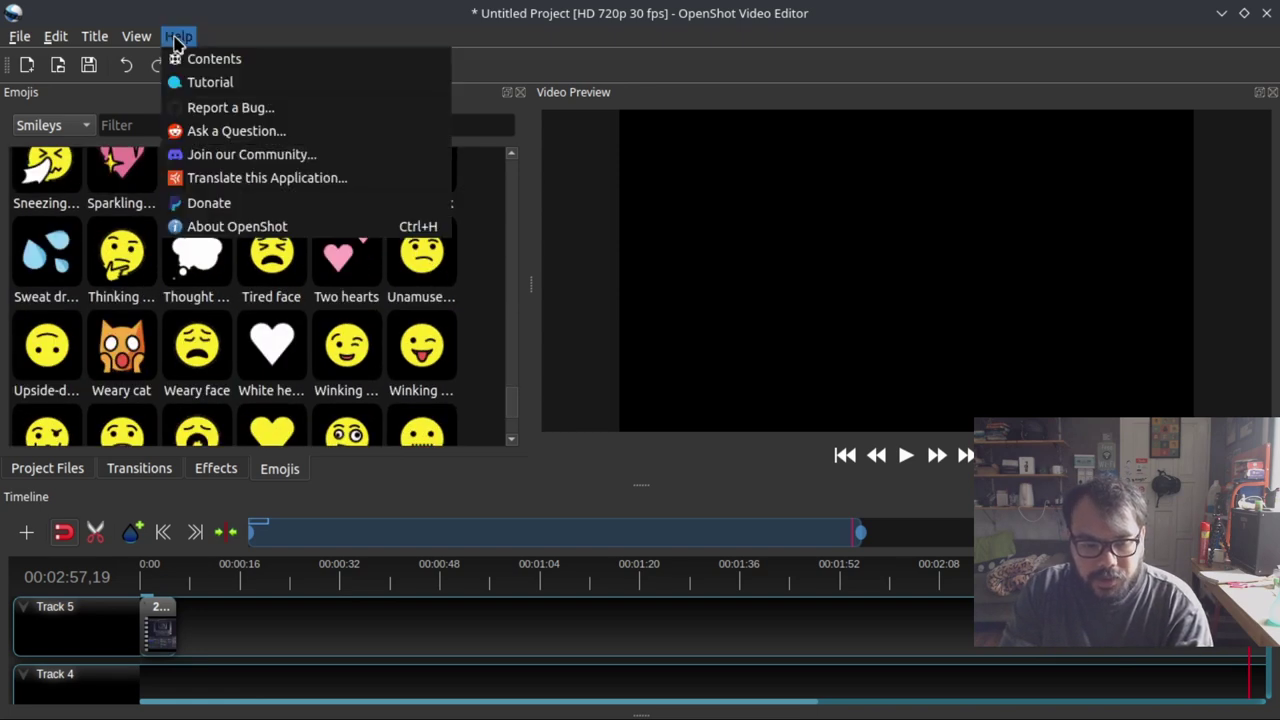
mouse_move(137, 40)
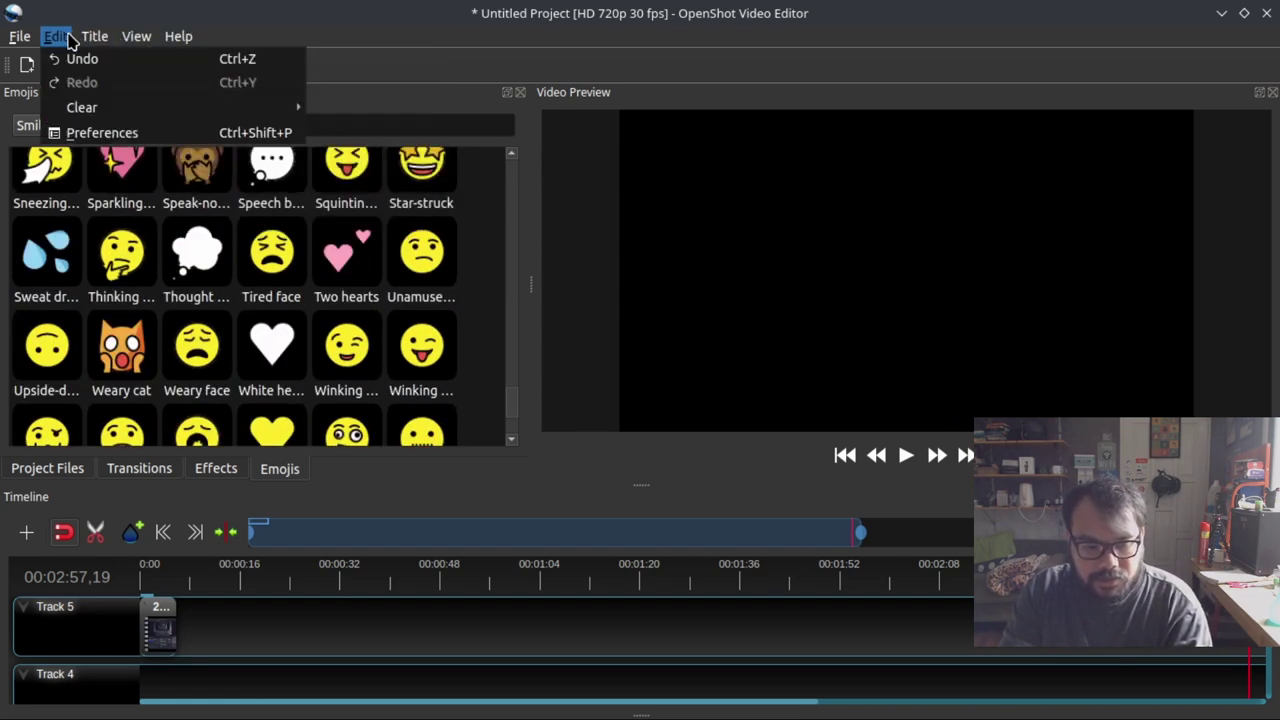
mouse_move(178, 36)
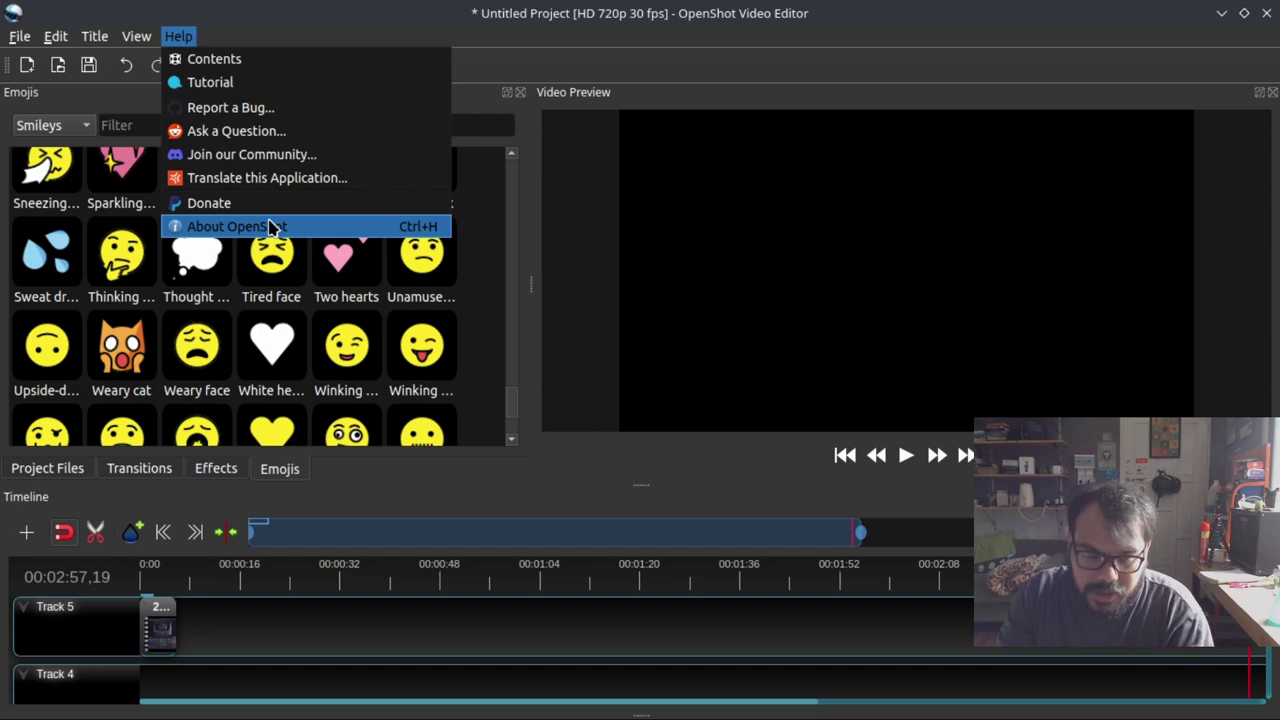
click(196, 226)
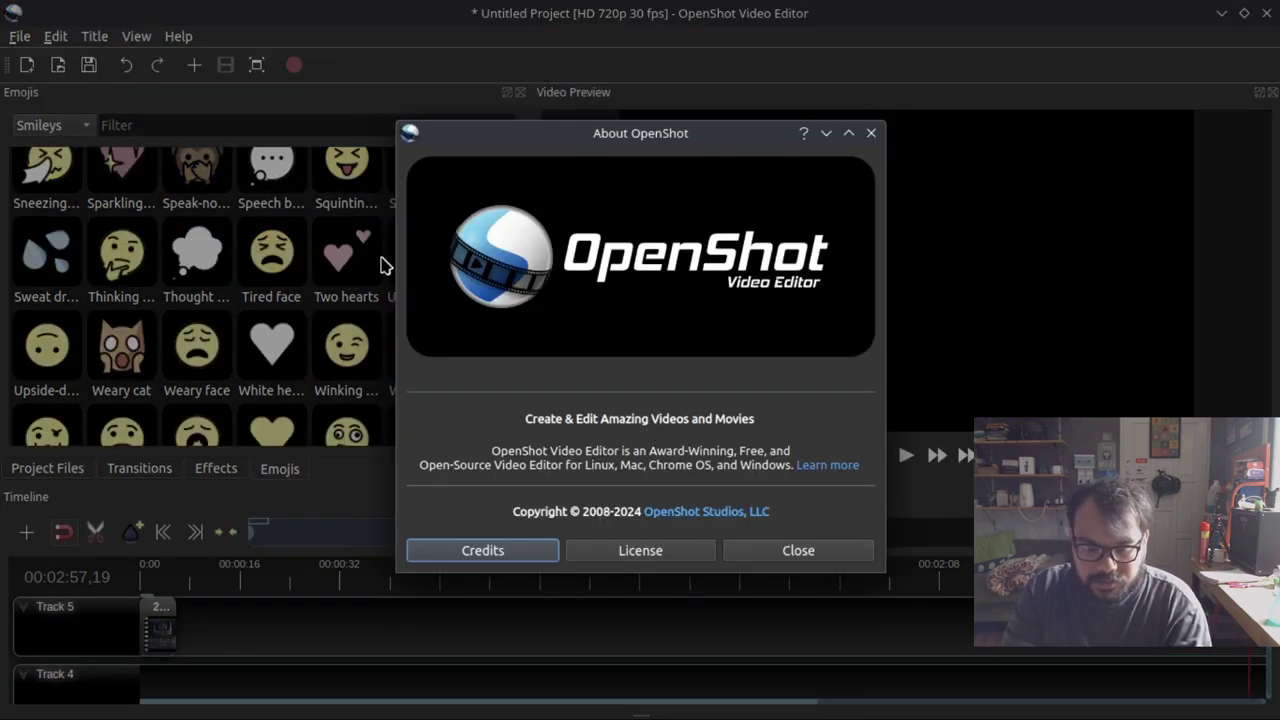
click(806, 570)
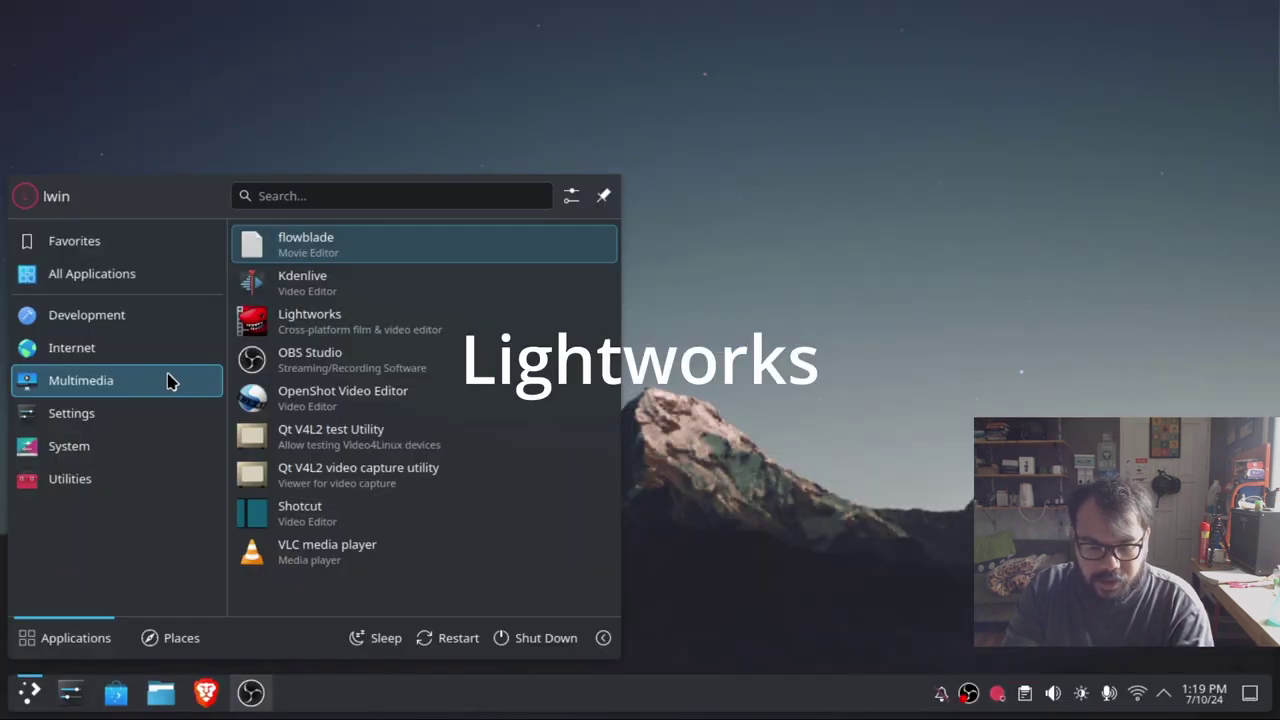
Launch Lightworks, dismiss the Summer Sale 2024 notice and open the local project "project 1"
click(323, 331)
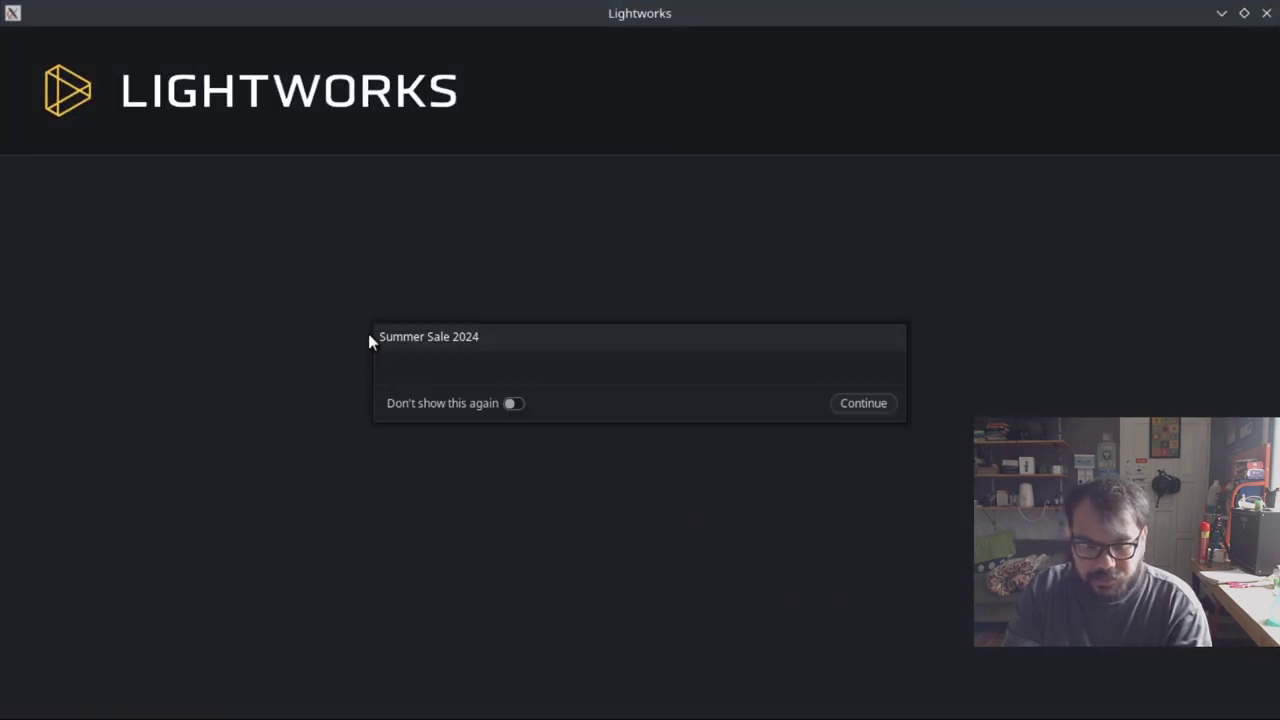
click(840, 404)
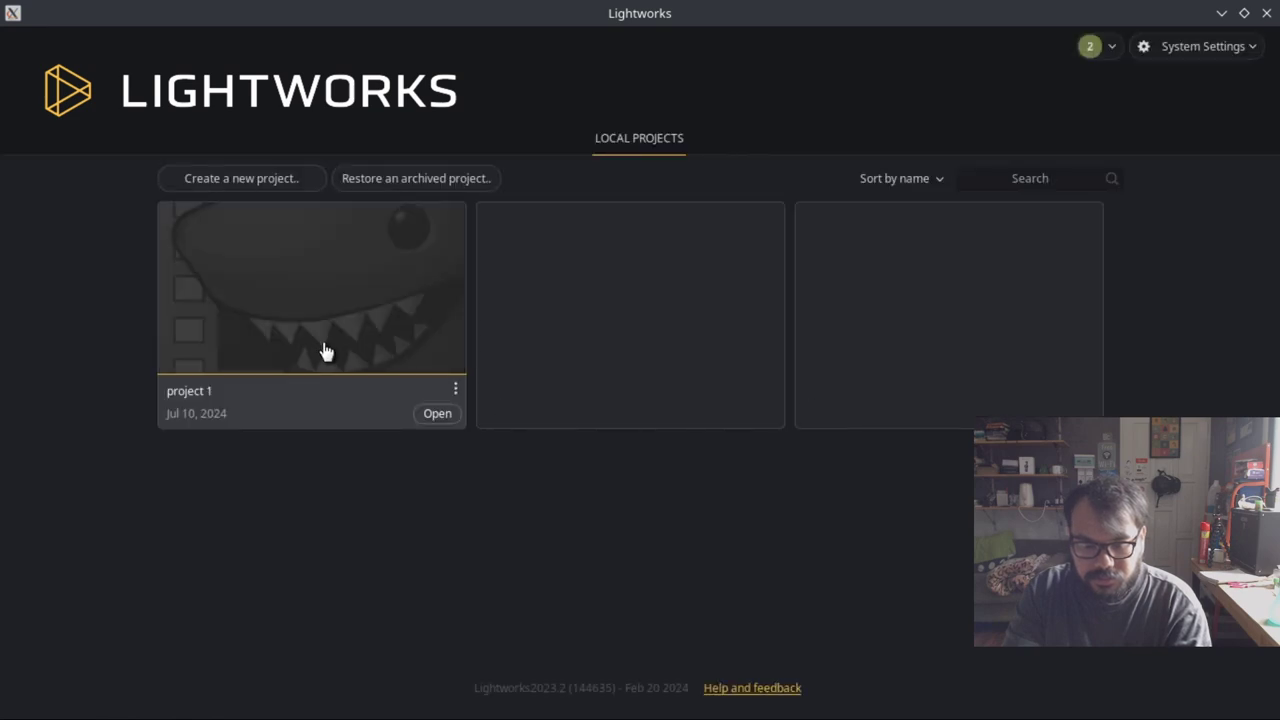
click(429, 416)
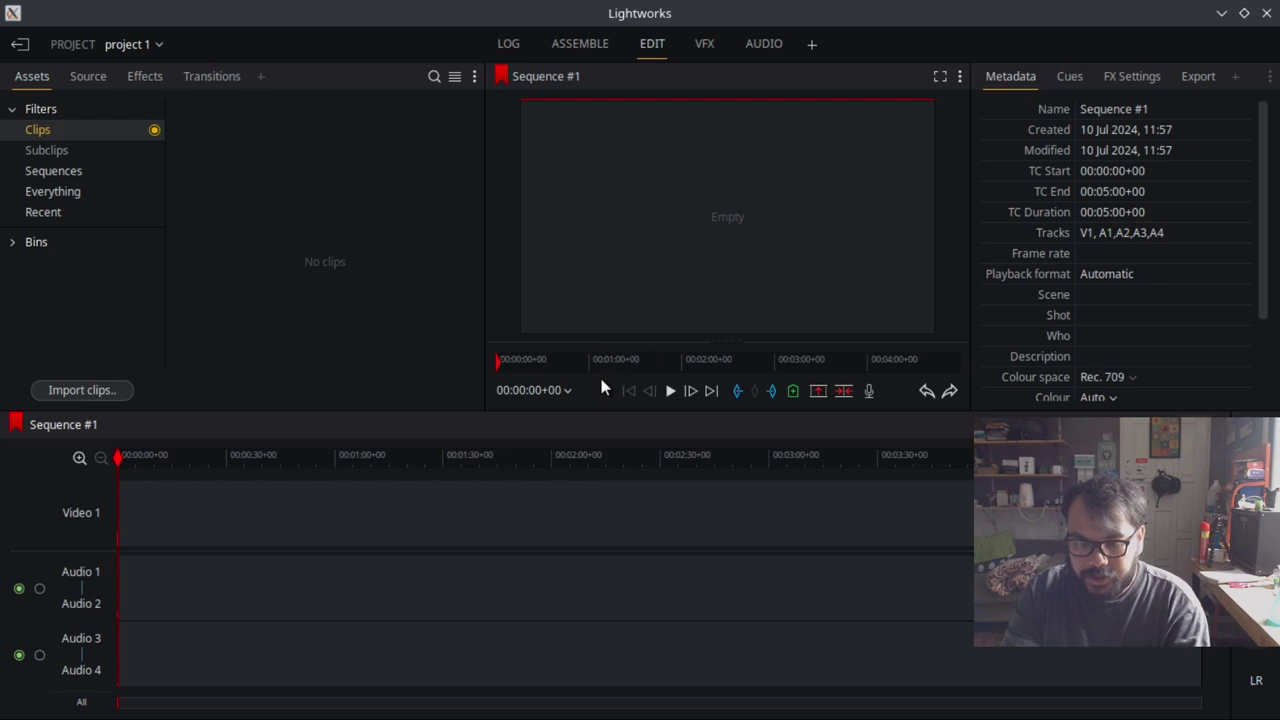
Examine the FX settings, cues and metadata of Sequence #1
click(1090, 80)
click(1132, 78)
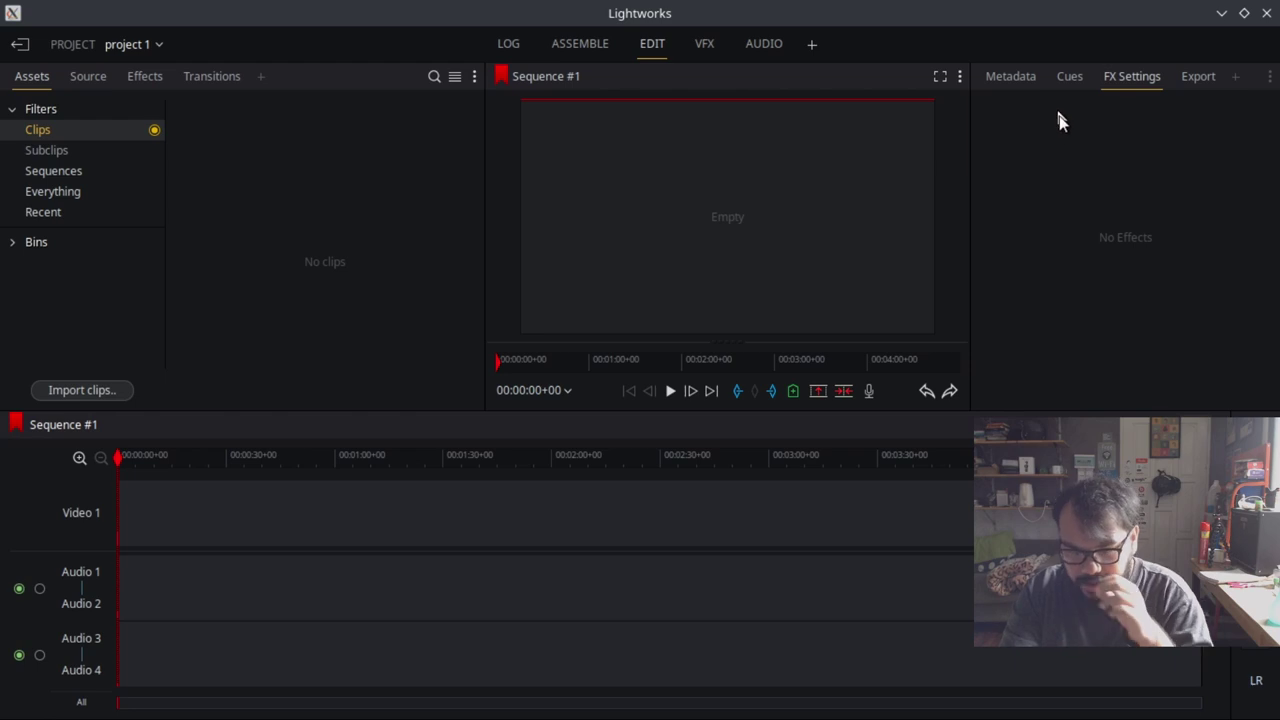
click(1080, 80)
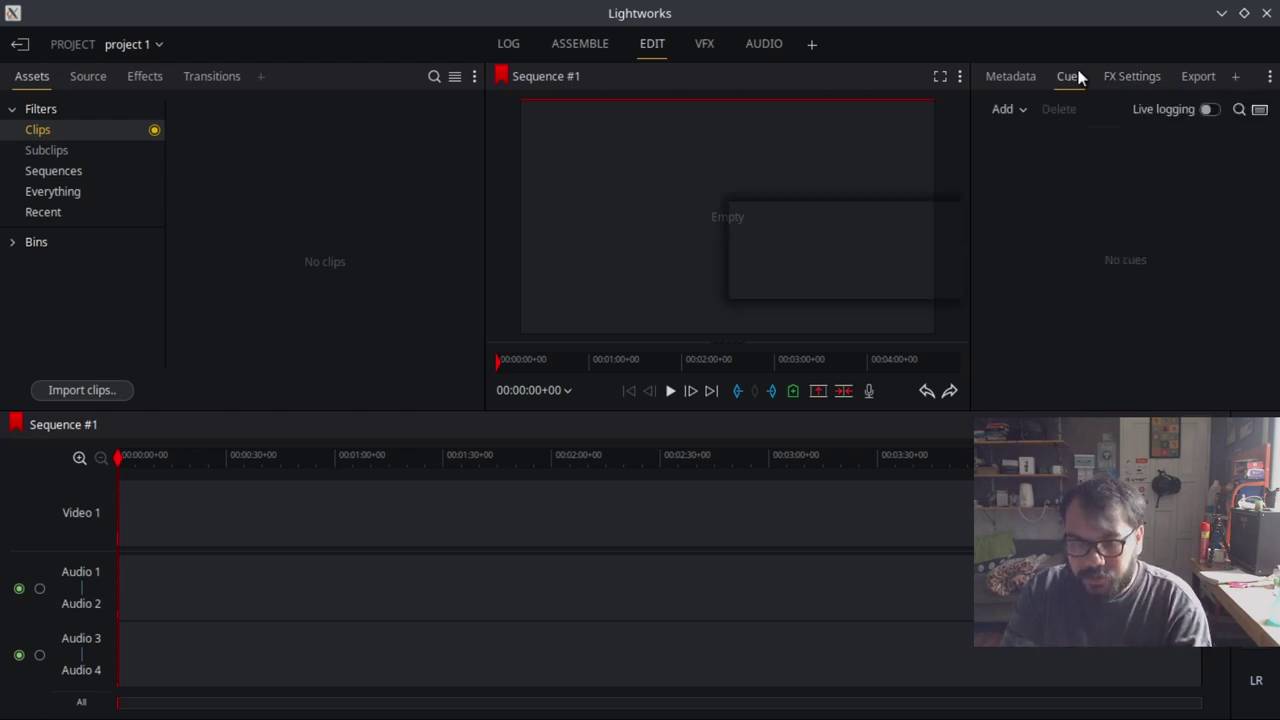
click(1010, 77)
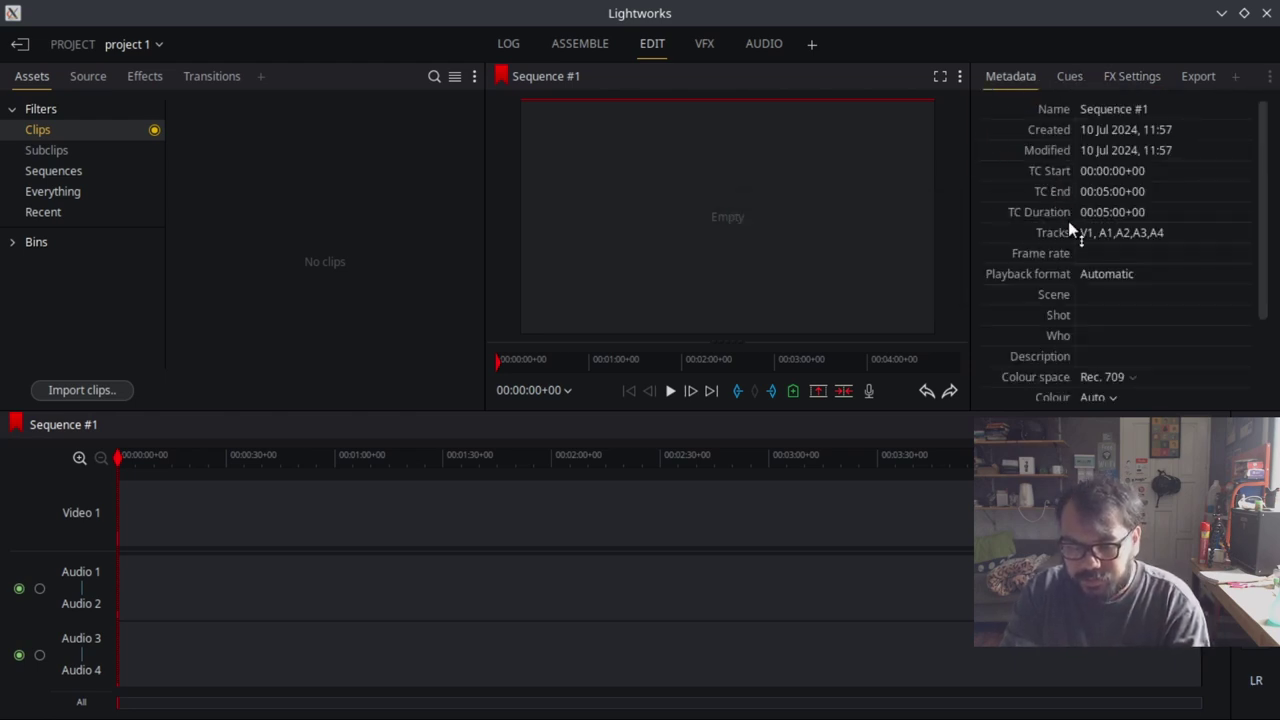
scroll(1068, 228, down, 1)
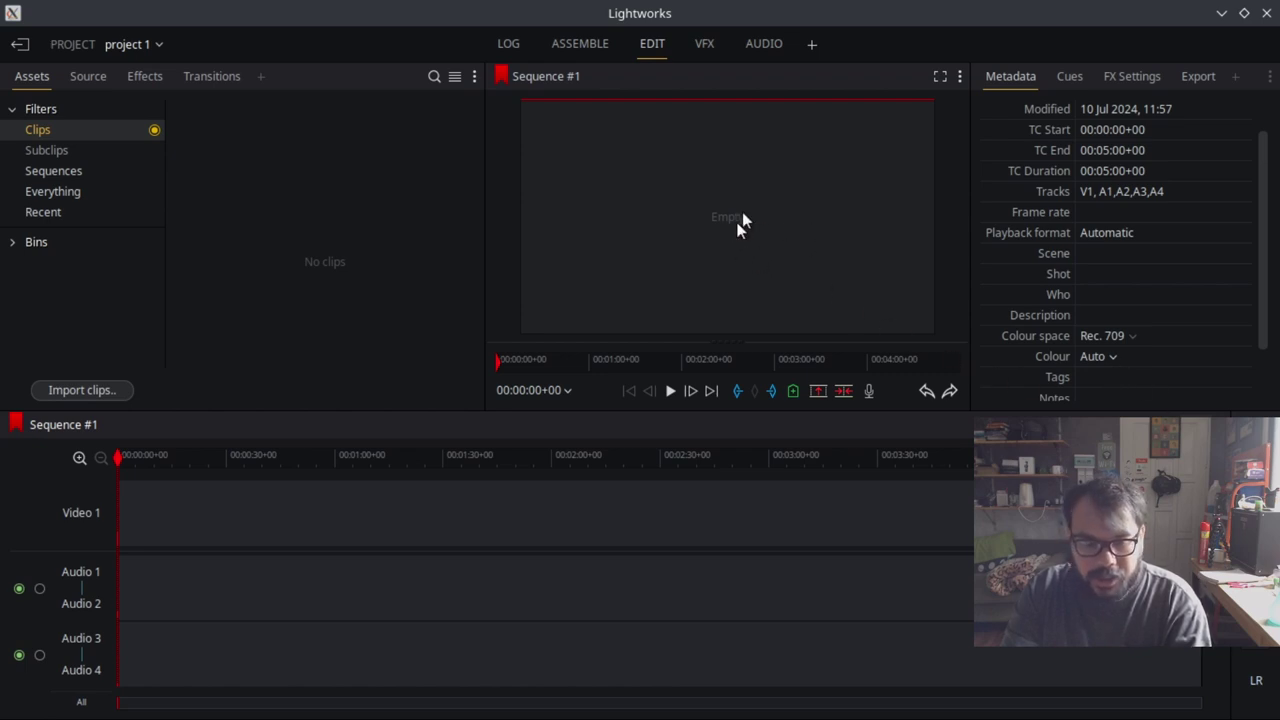
right_click(304, 186)
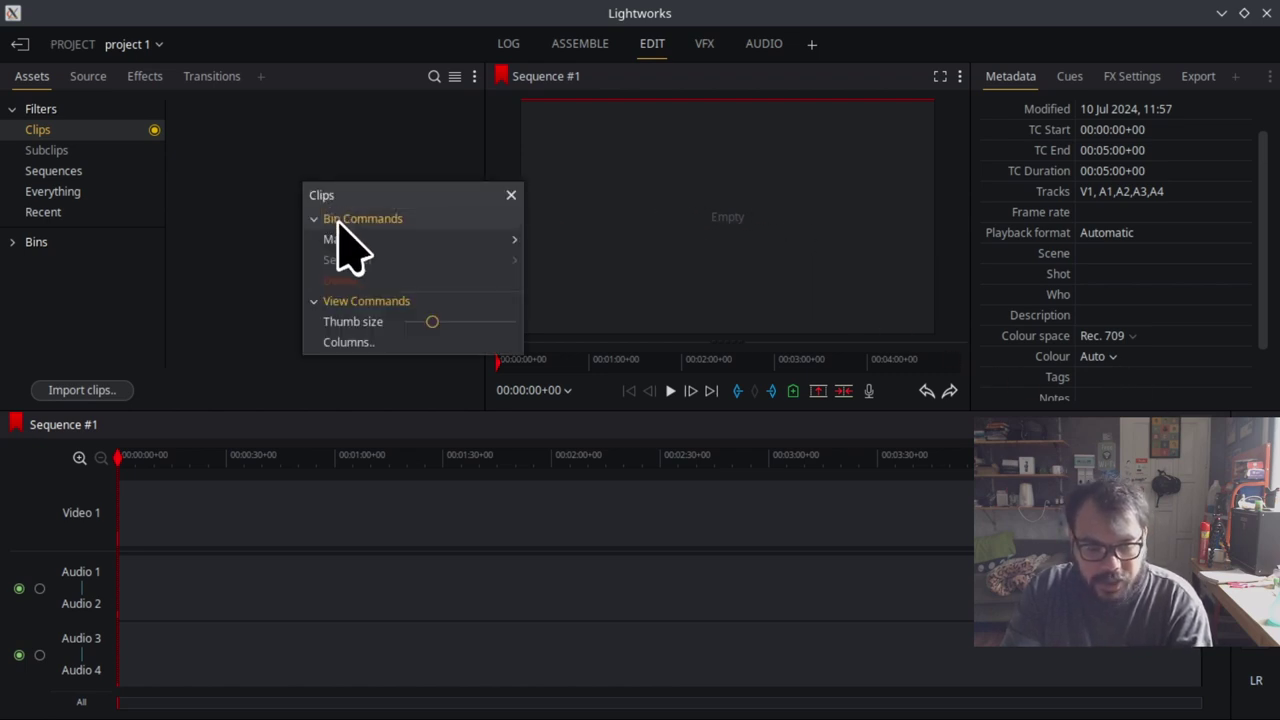
click(362, 283)
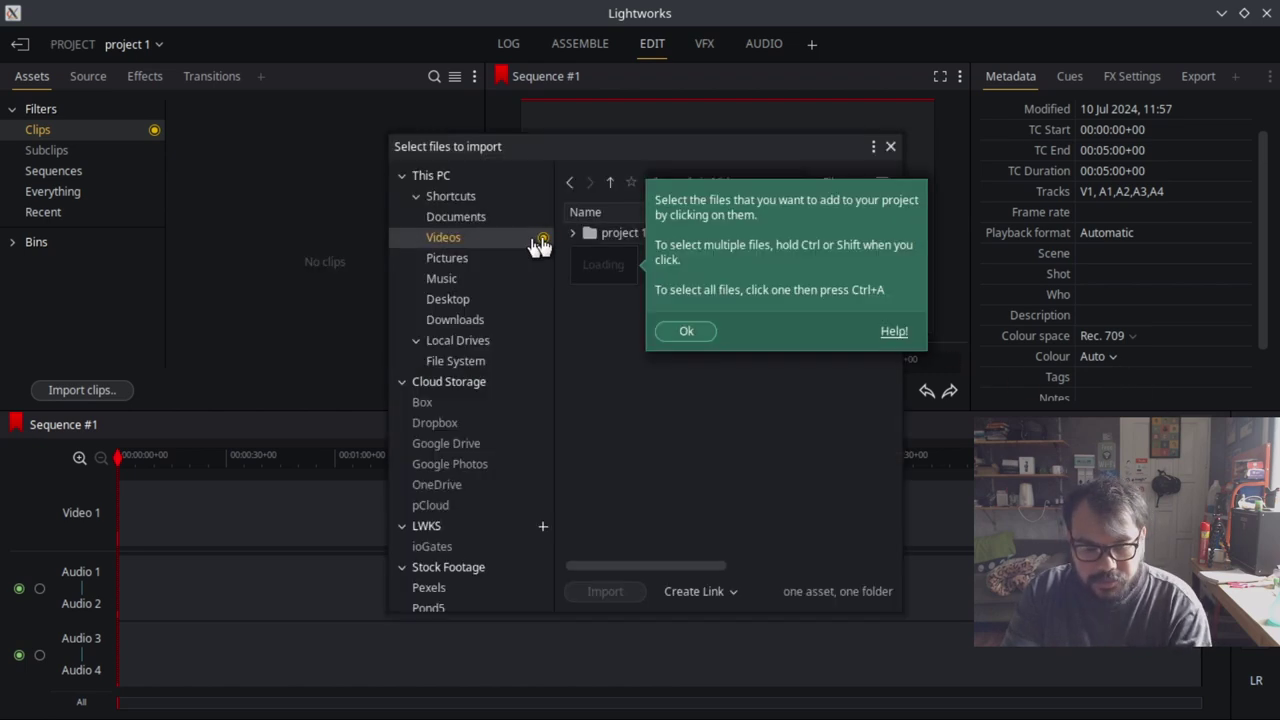
click(686, 333)
click(700, 265)
click(530, 553)
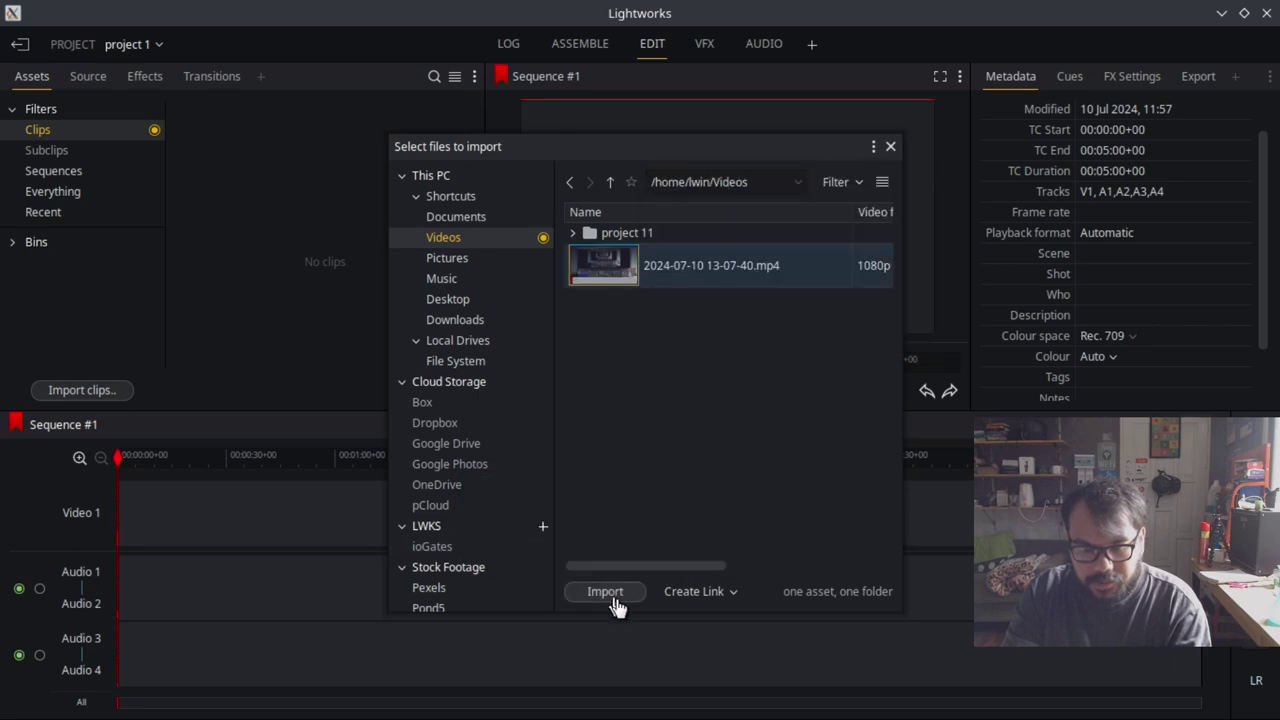
click(611, 594)
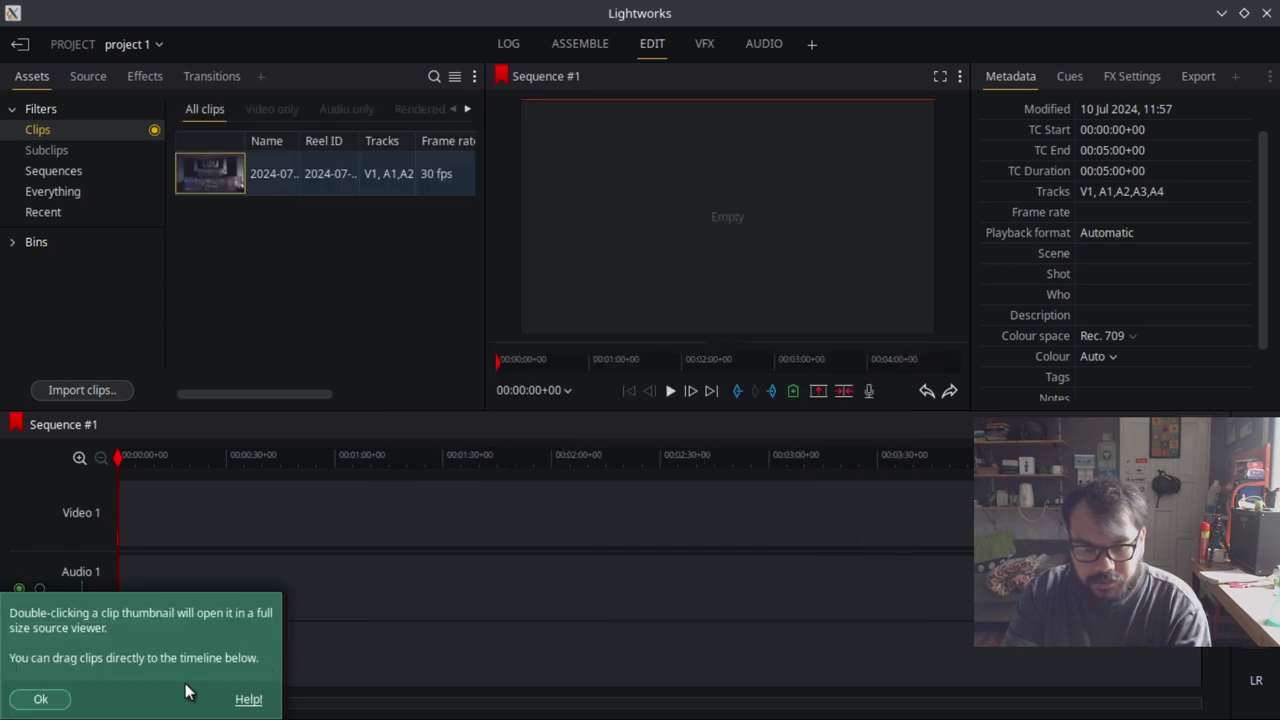
click(40, 699)
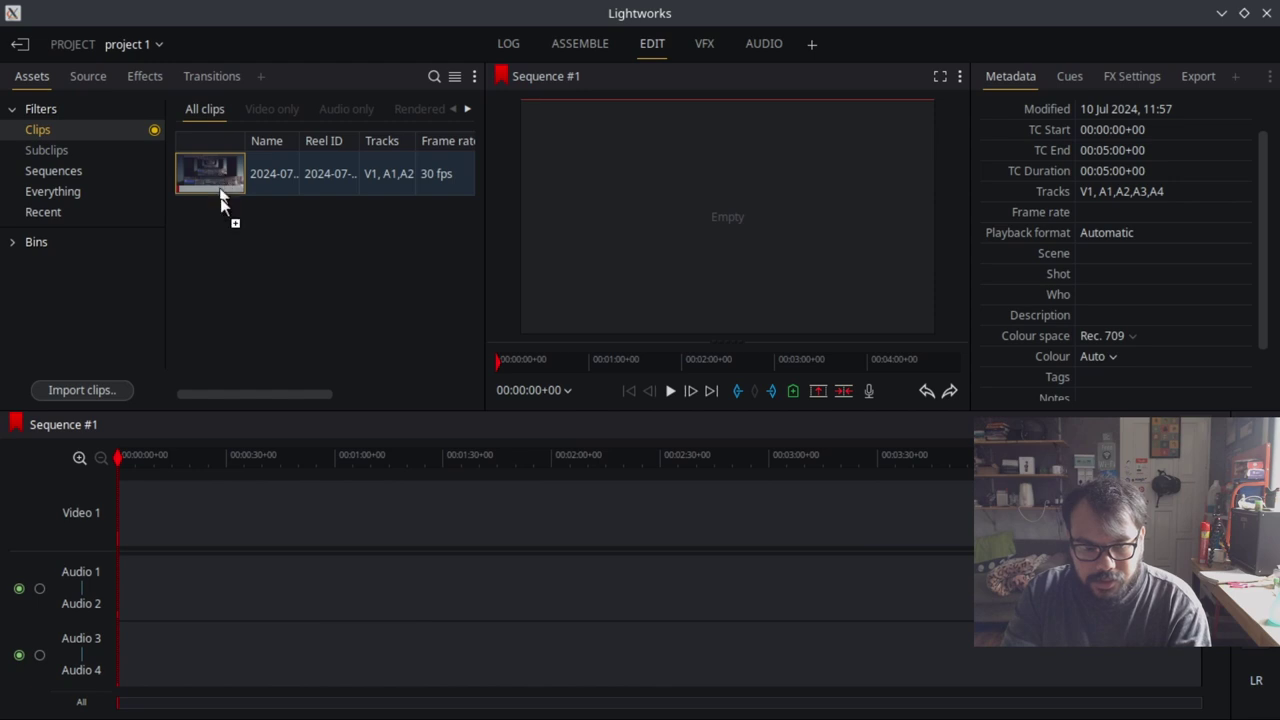
drag(220, 198, 126, 582)
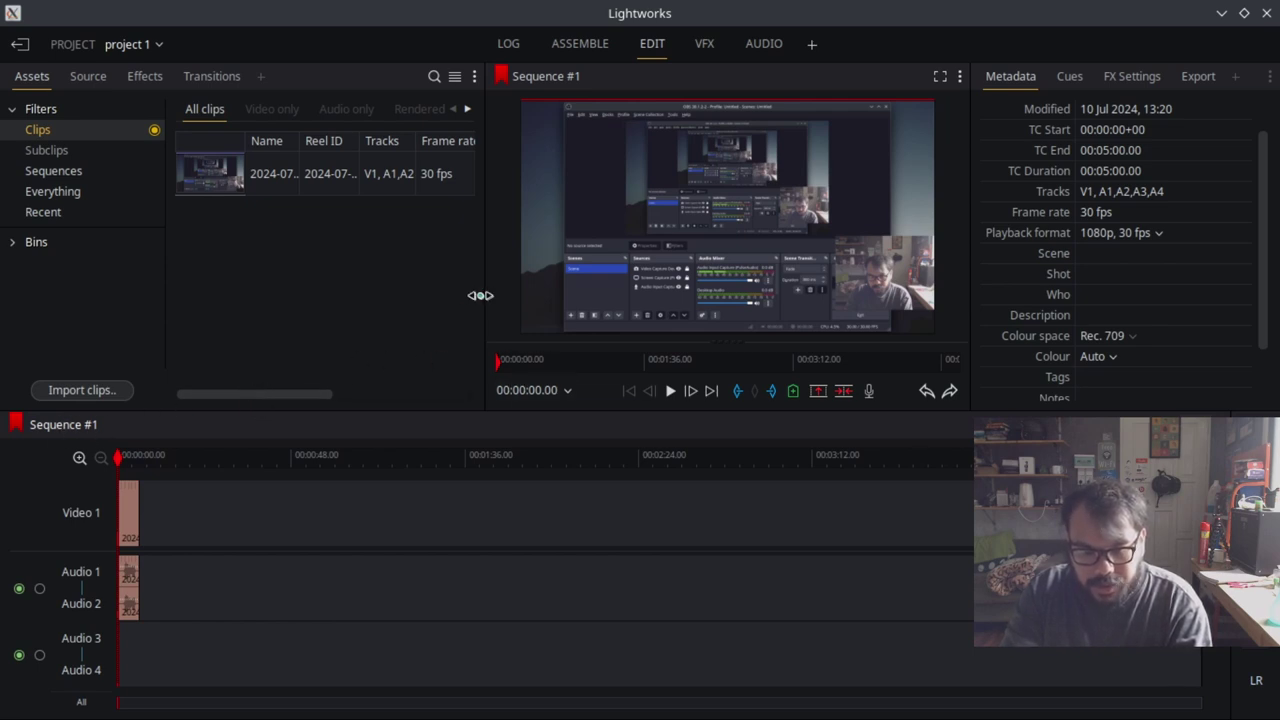
Enlarge the sequence viewer by narrowing the assets area and shortening the timeline, then show the source viewer and dismiss its tip
drag(480, 295, 427, 297)
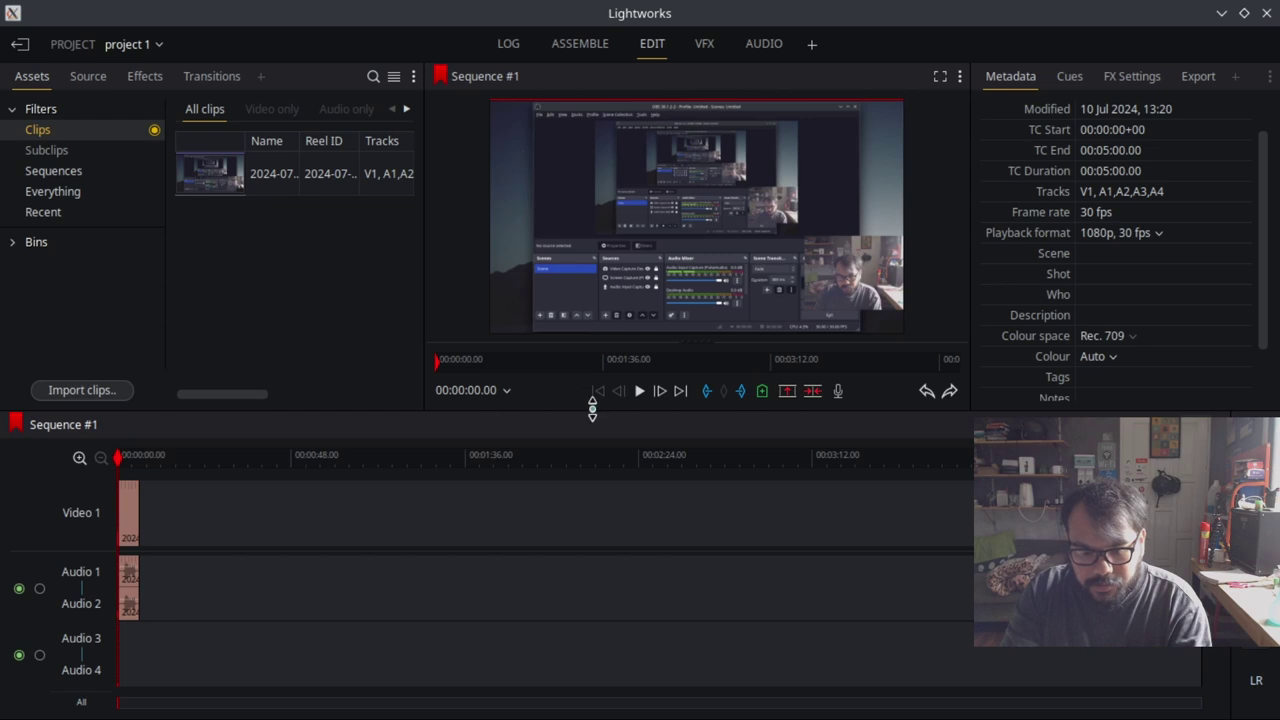
drag(592, 408, 591, 485)
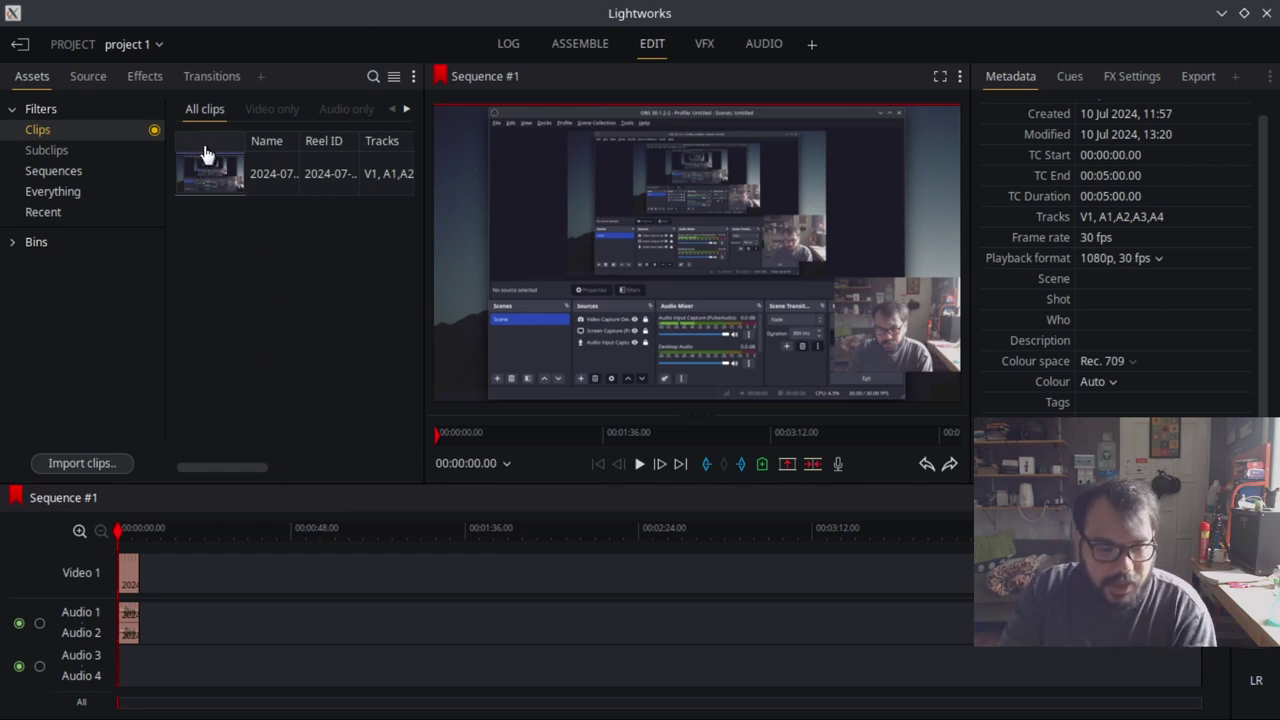
click(89, 79)
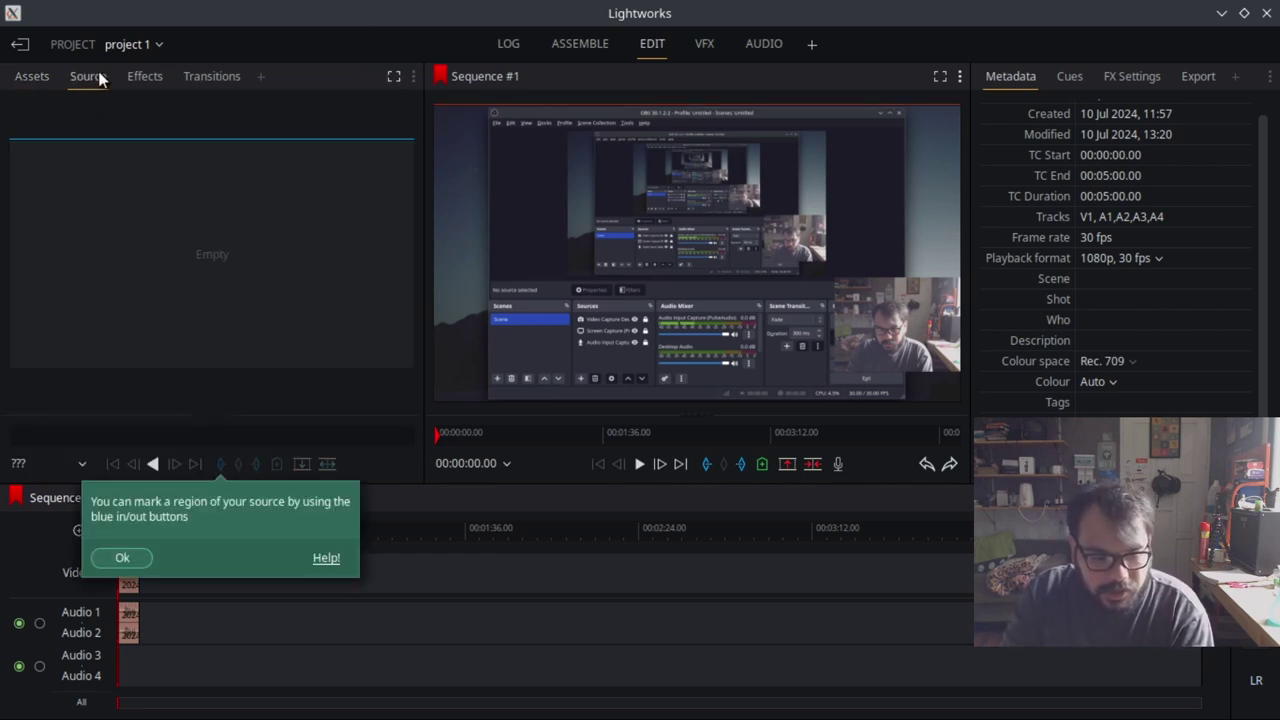
click(148, 557)
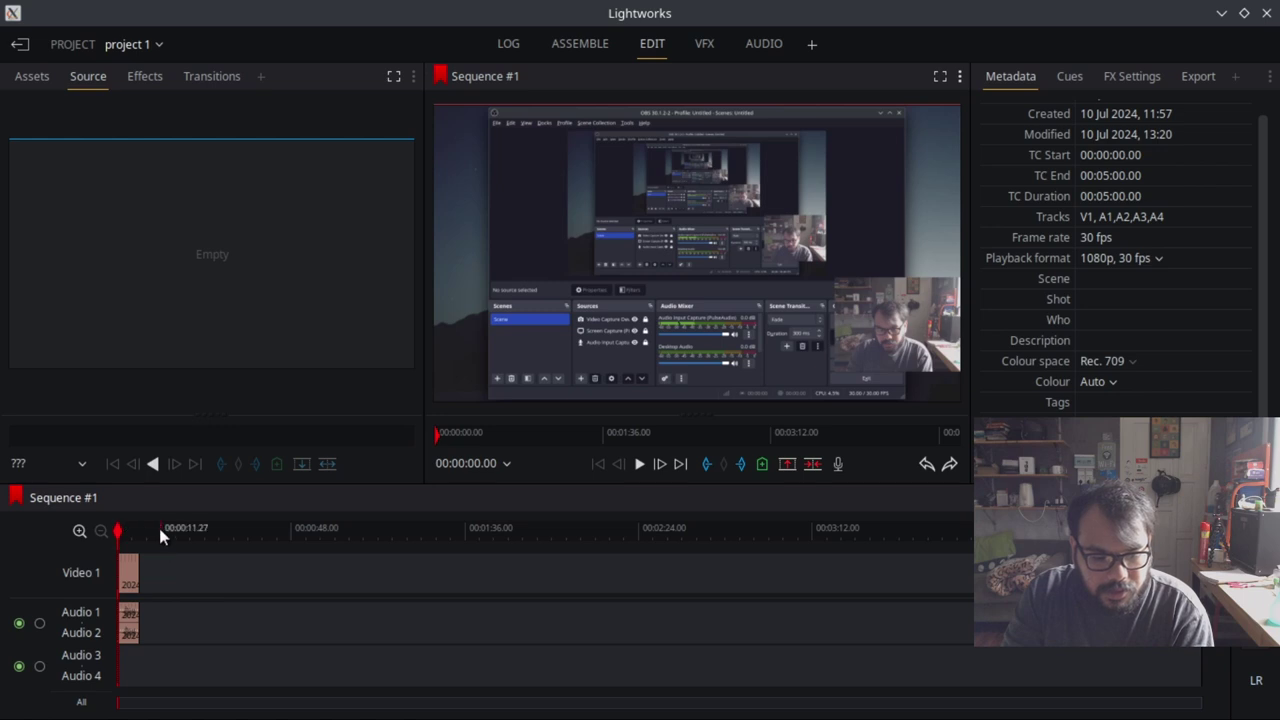
Examine the effects and transitions libraries, dismissing the tip shown for each
click(142, 77)
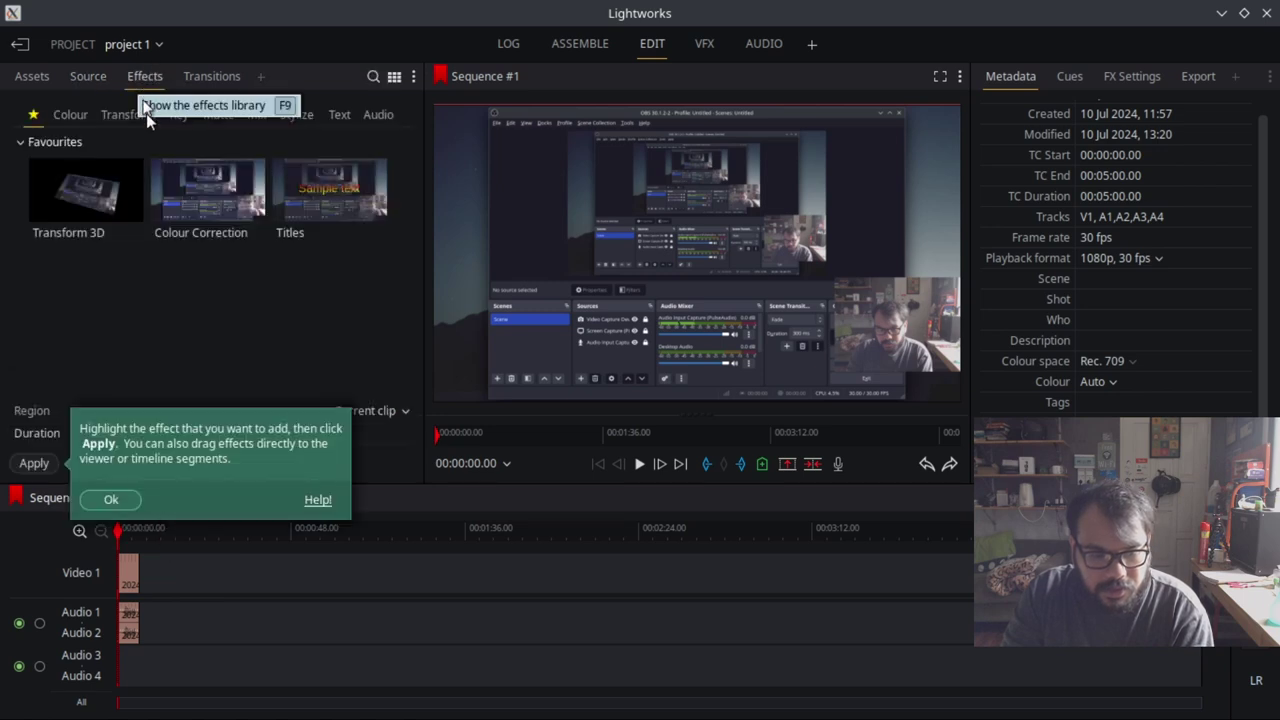
click(111, 499)
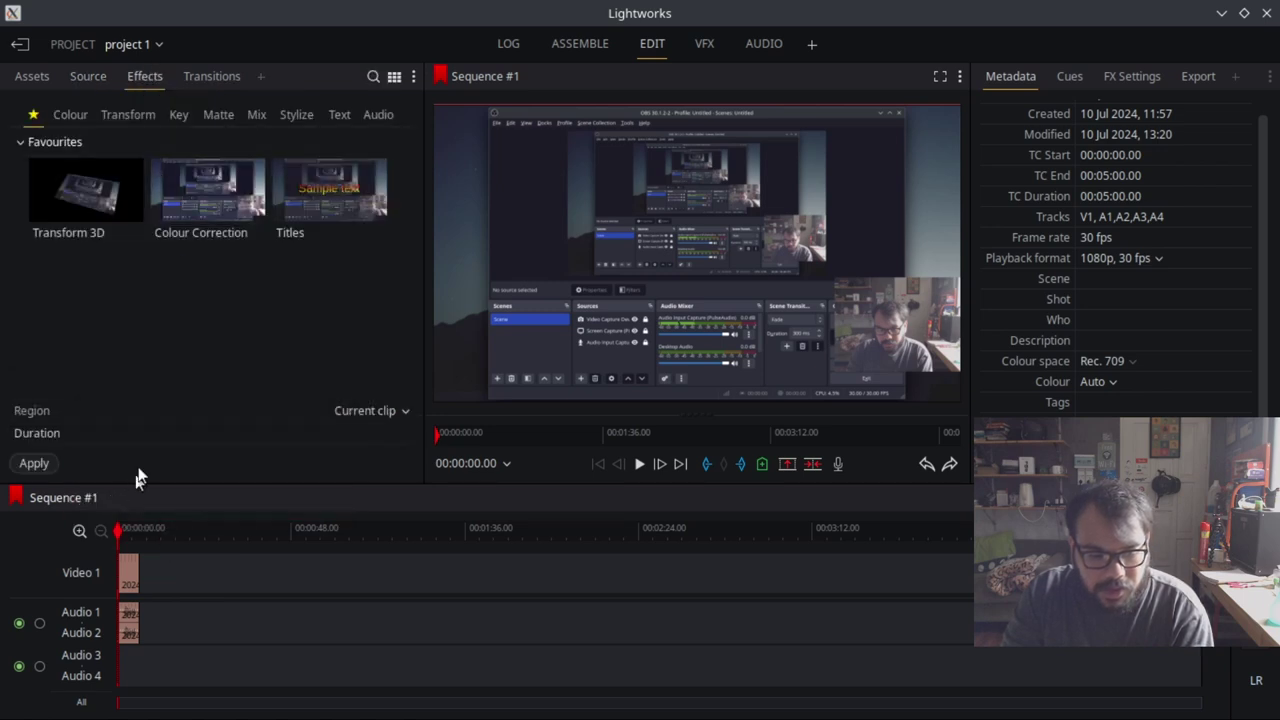
click(213, 77)
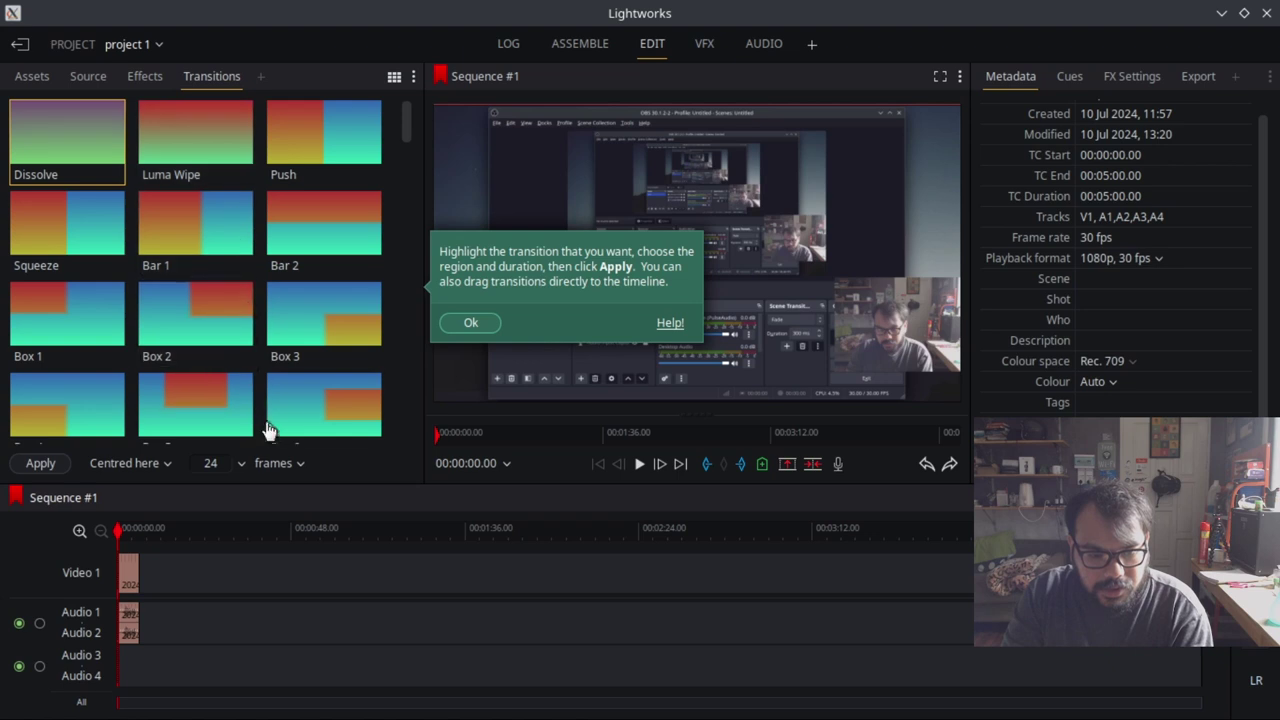
click(460, 324)
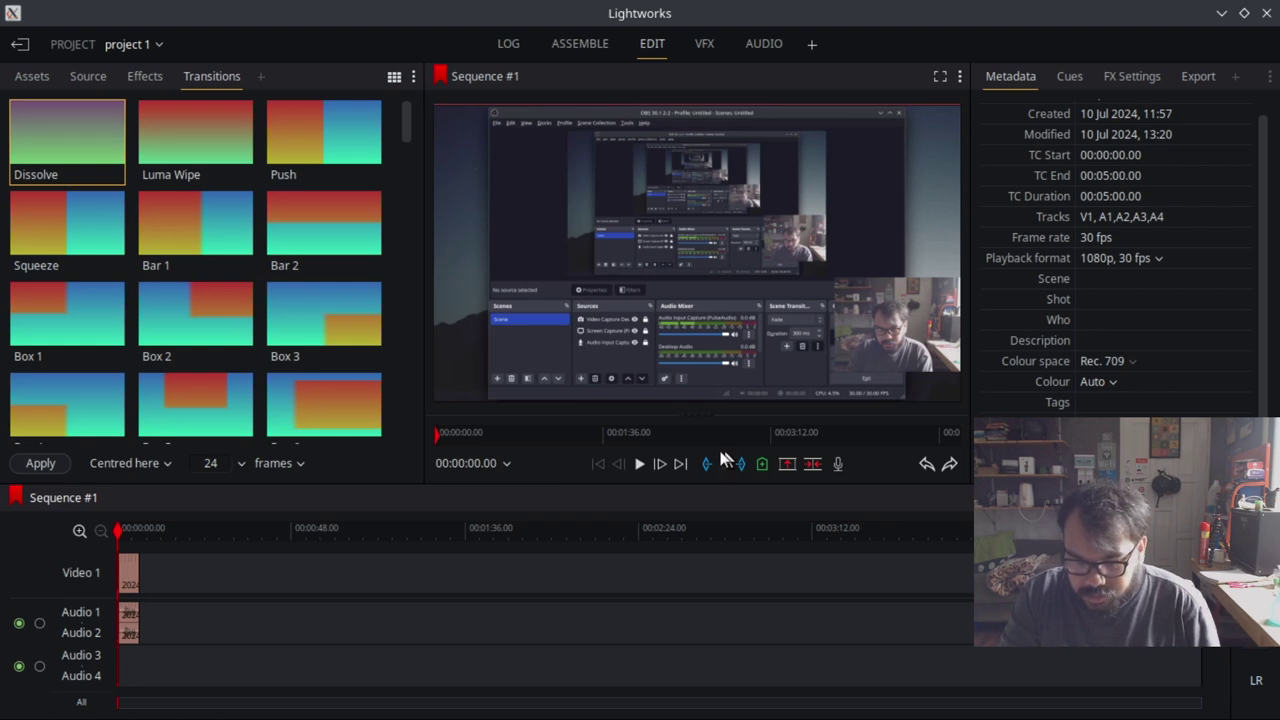
Look through the FX settings, export options and cues of Sequence #1
click(1109, 78)
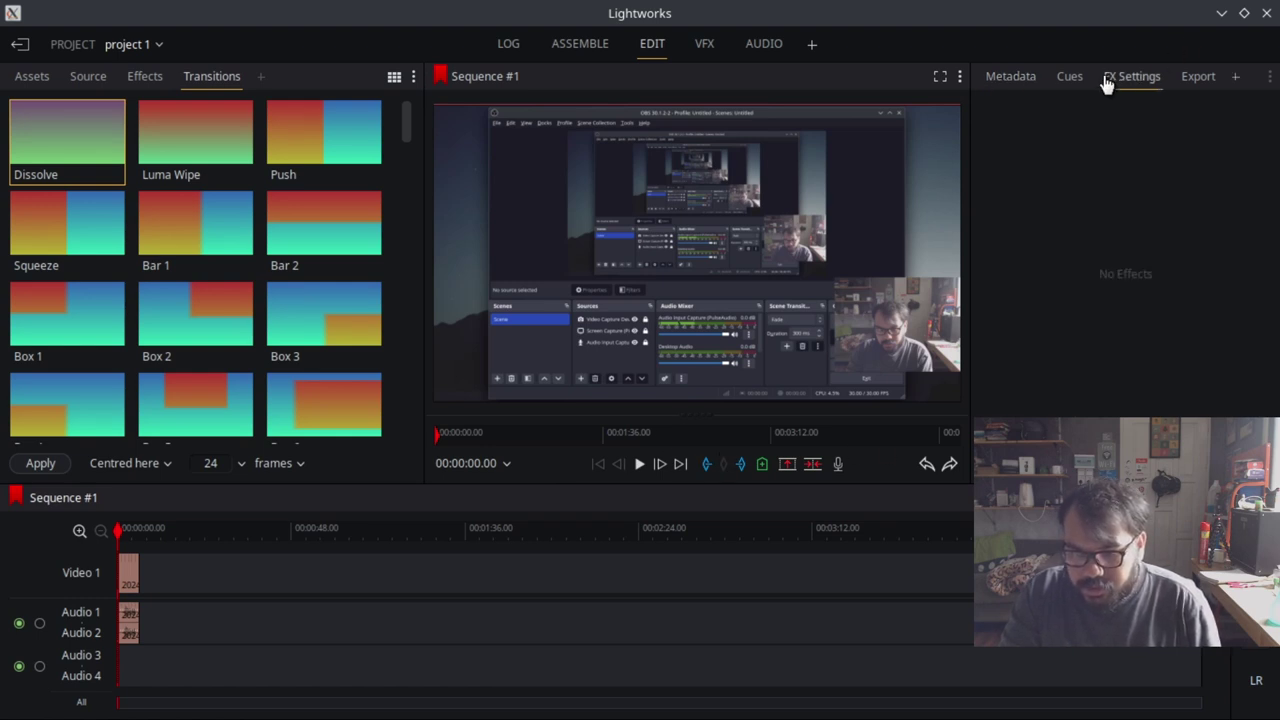
click(1197, 79)
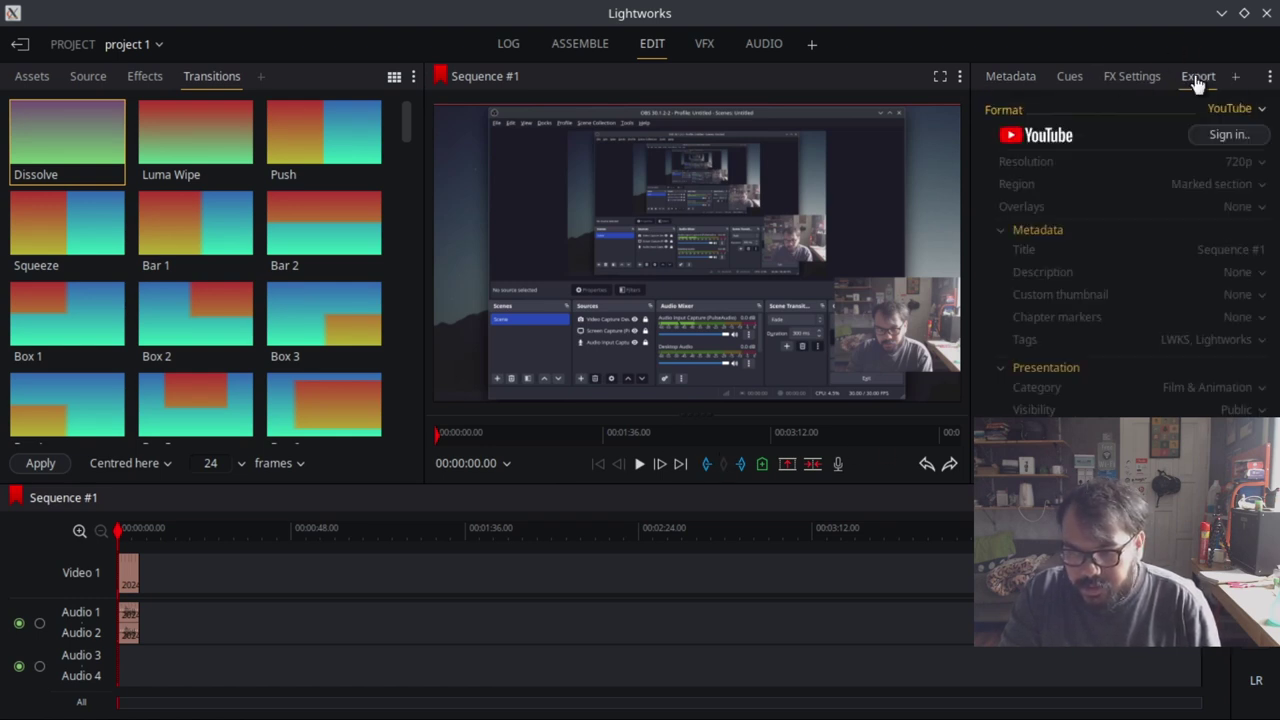
click(1072, 78)
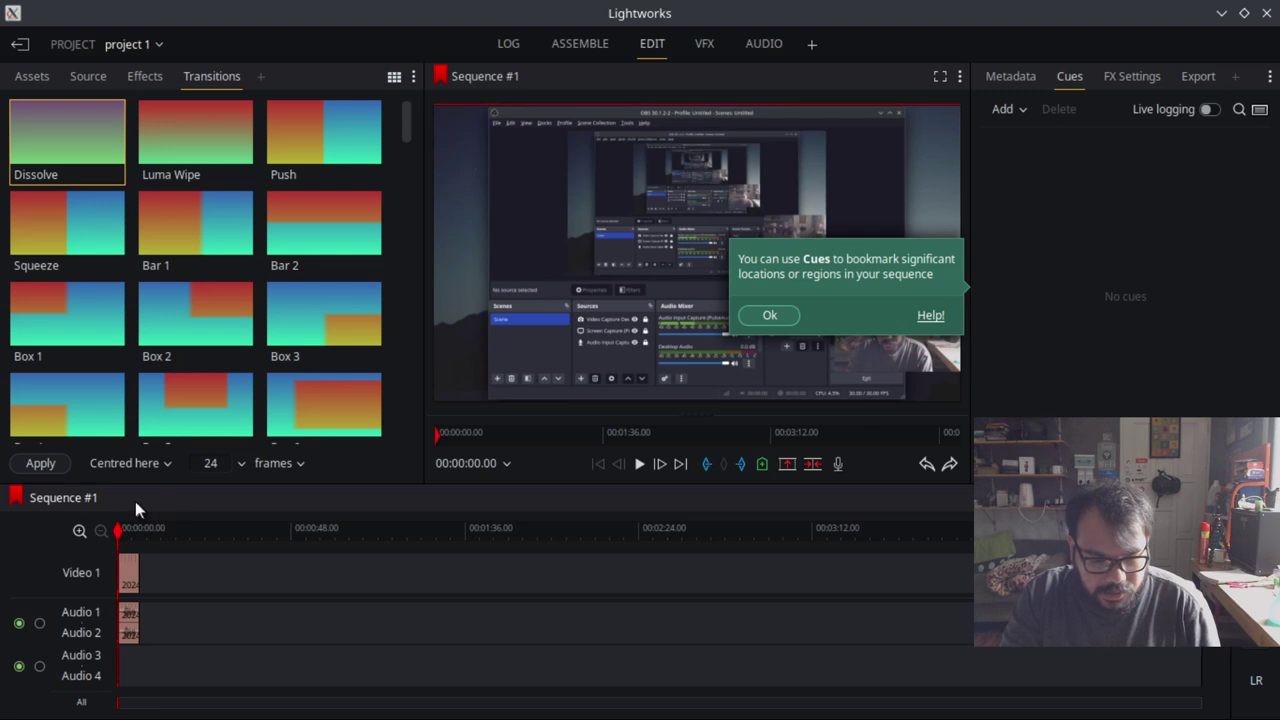
Examine the video, audio, media and tasks settings of project 1, then close them
click(140, 45)
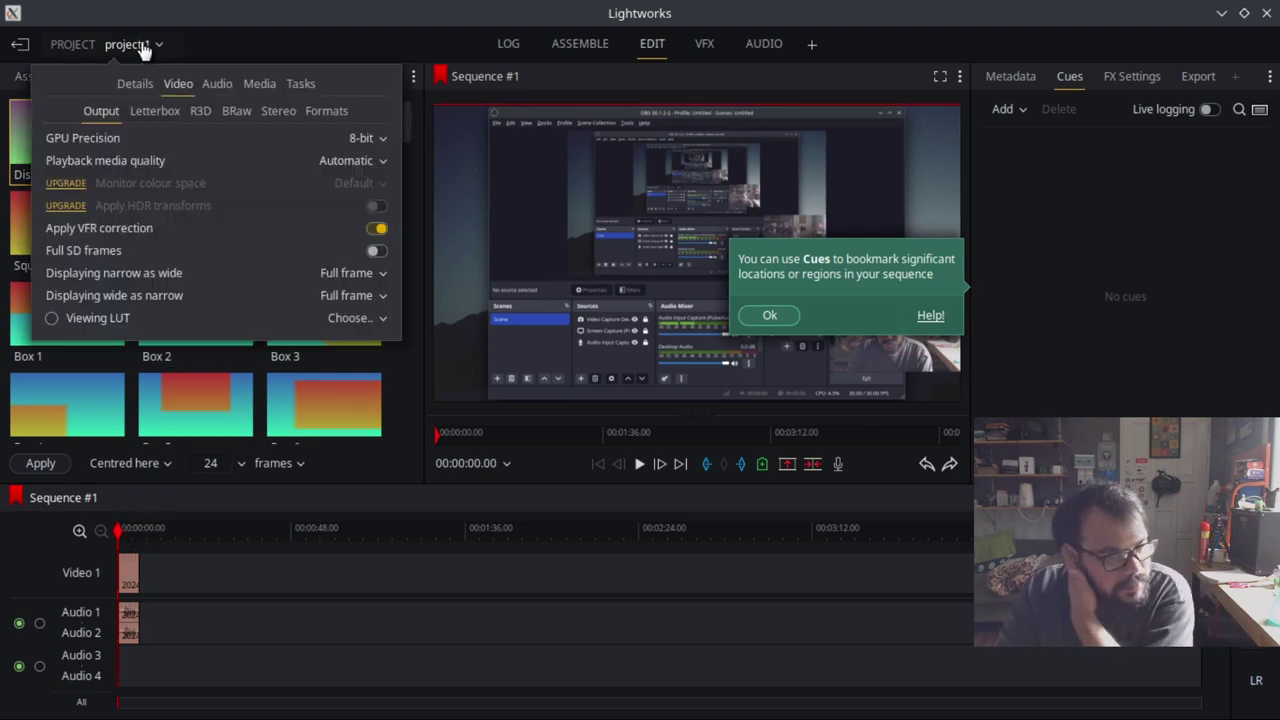
click(141, 45)
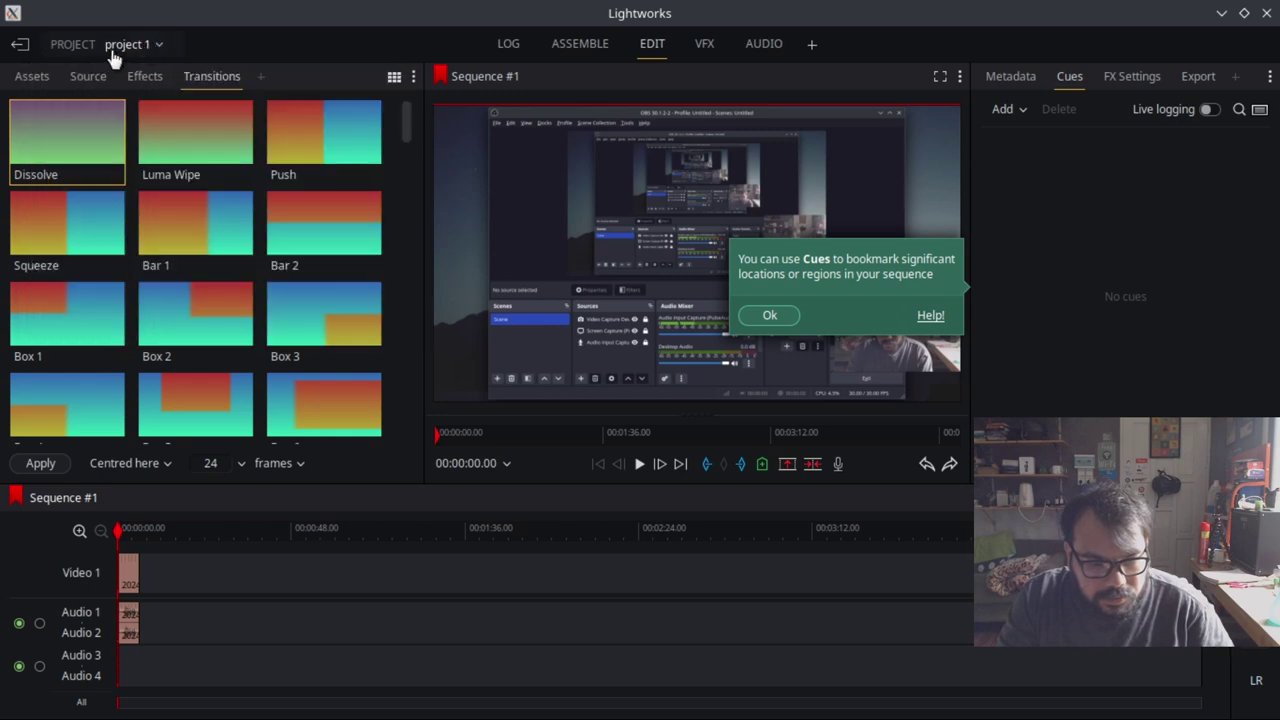
click(76, 50)
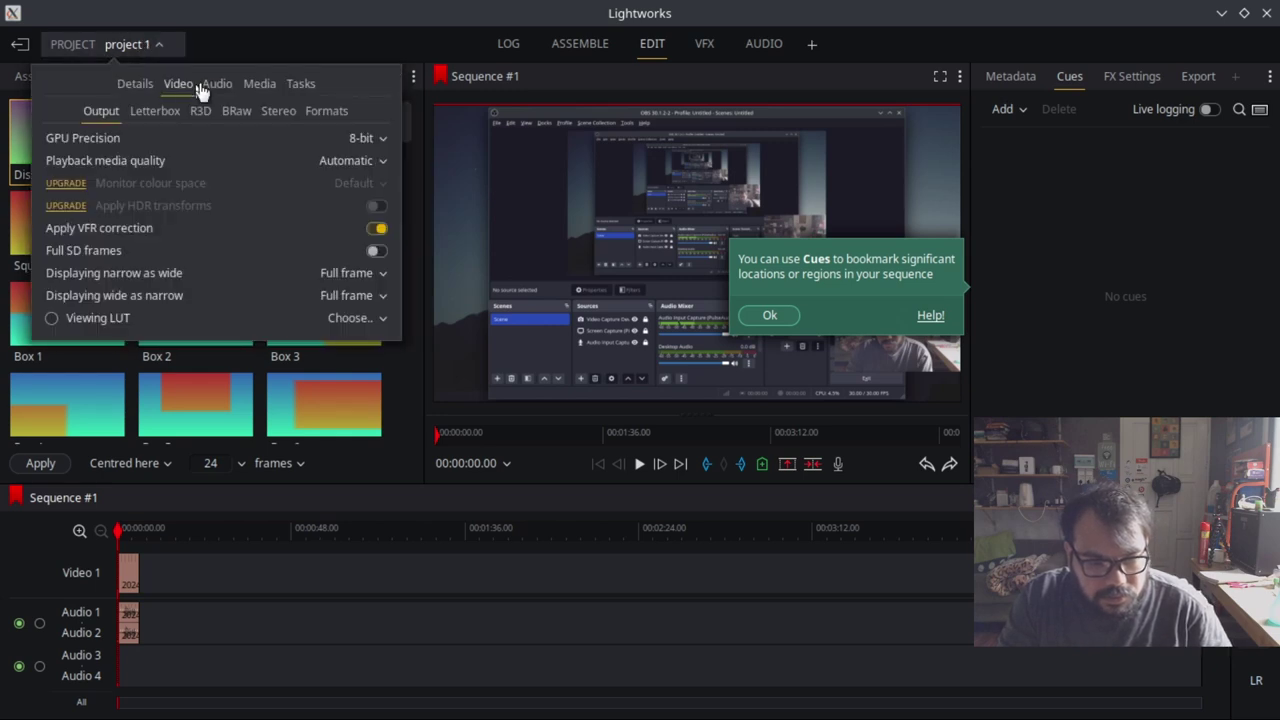
click(258, 86)
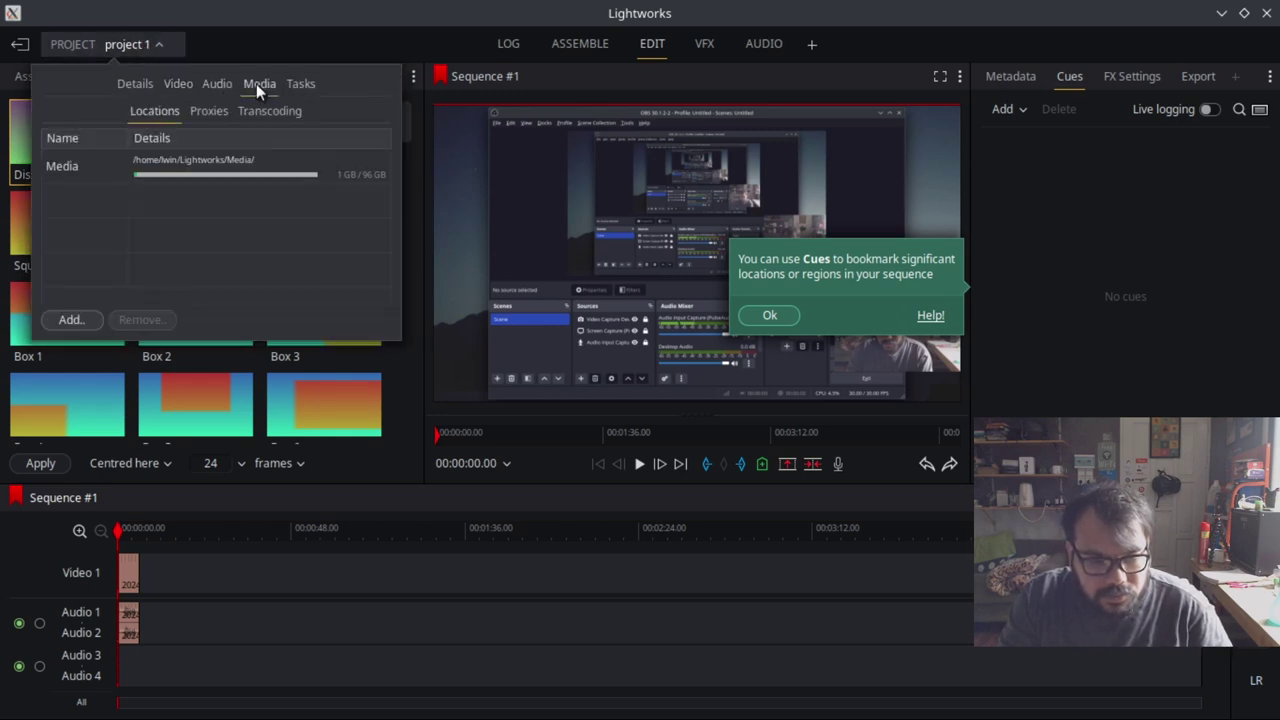
click(214, 88)
click(174, 88)
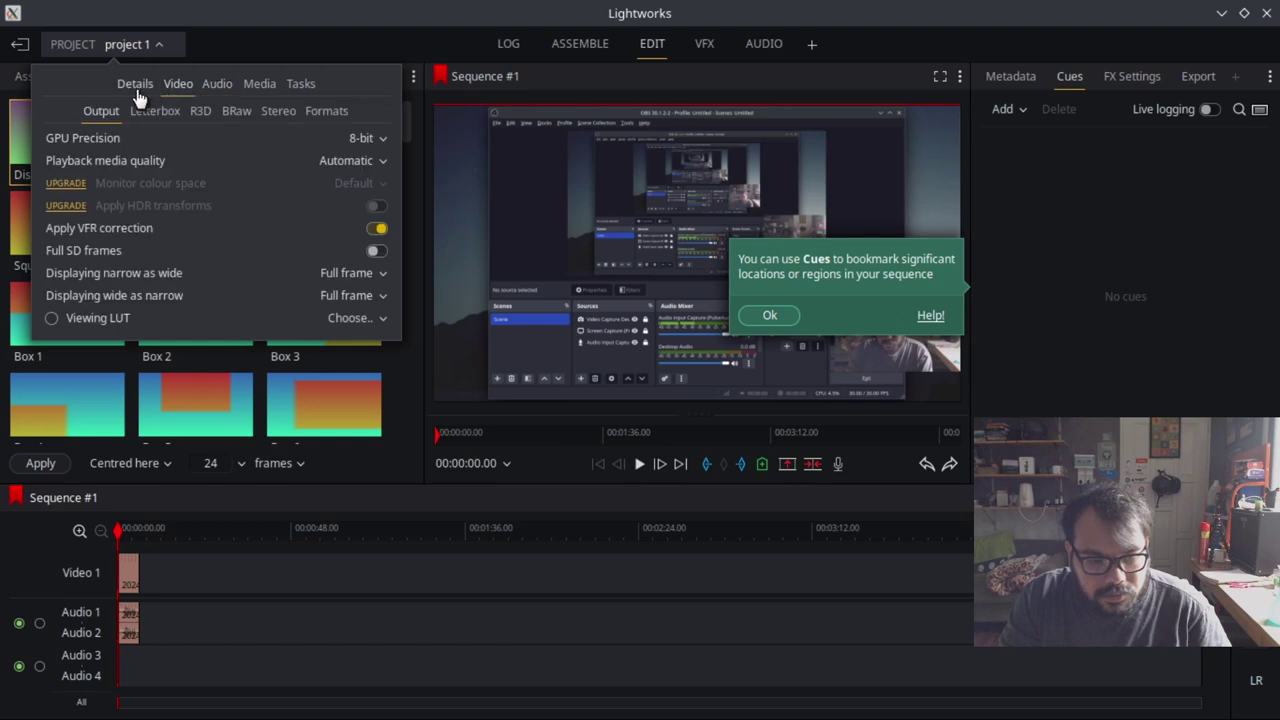
click(307, 88)
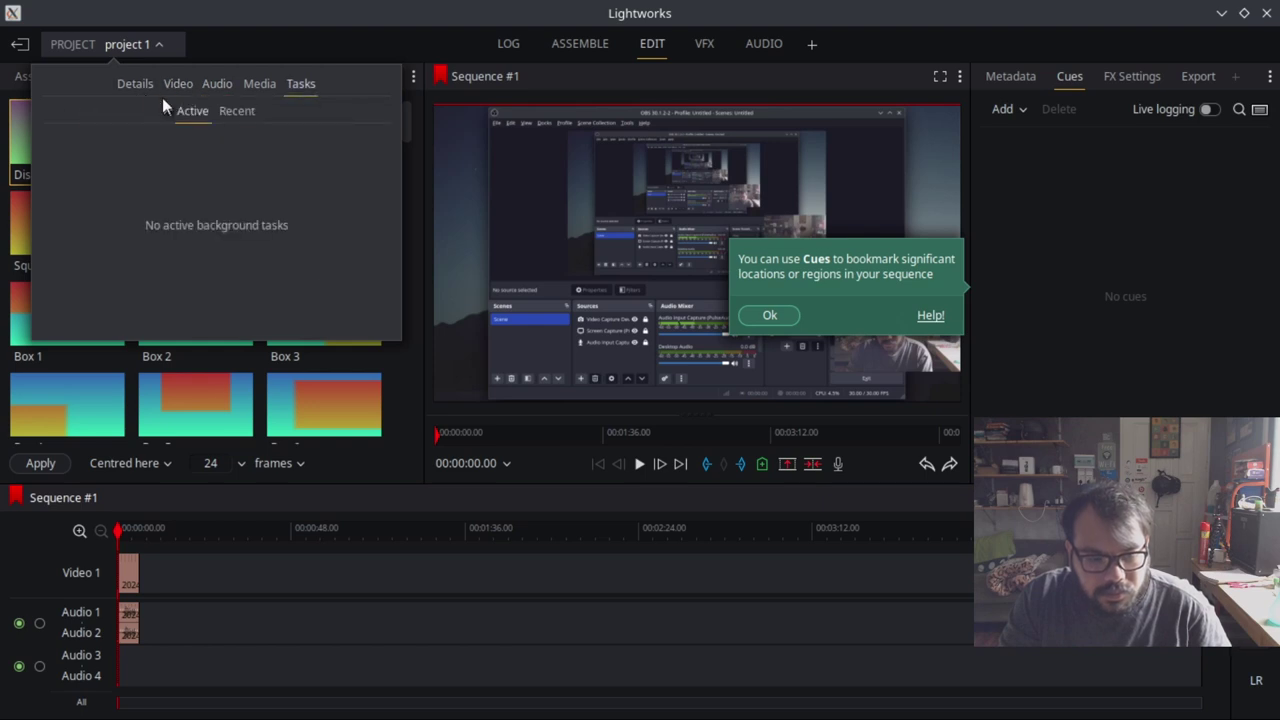
click(127, 50)
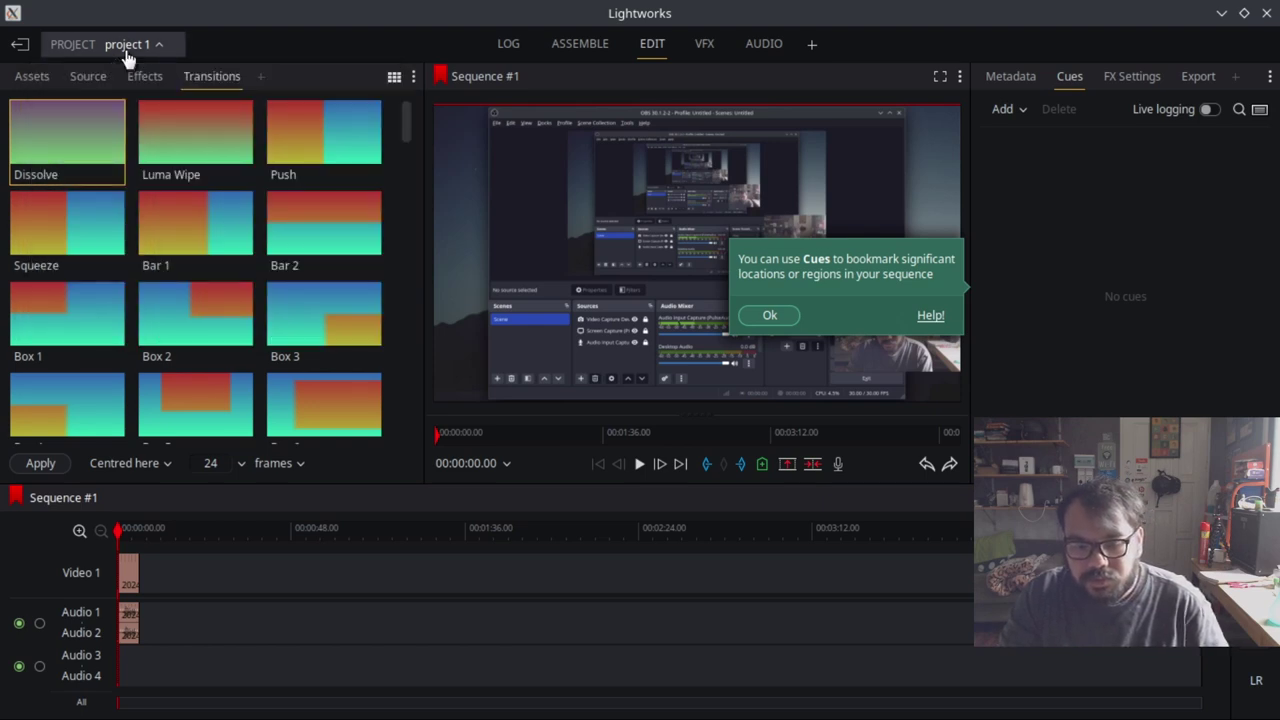
View the Assemble layout, return to the Edit layout and look at the source viewer and clip assets
click(584, 46)
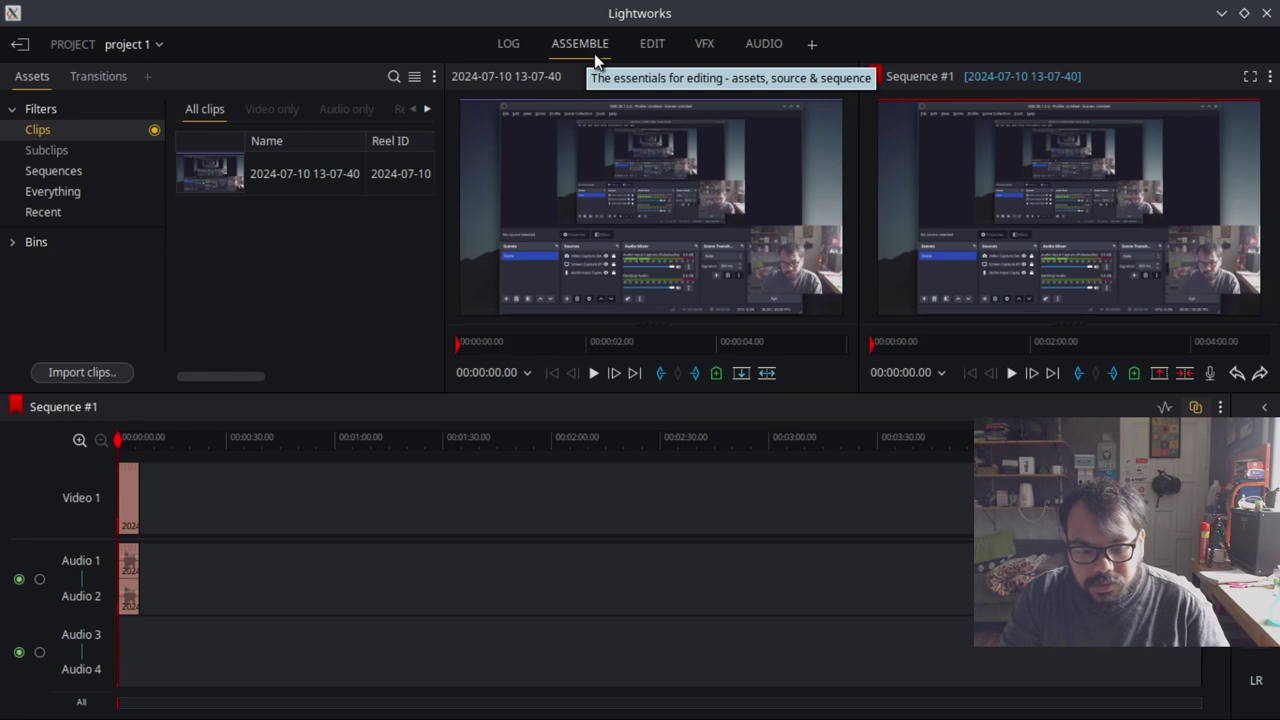
click(651, 48)
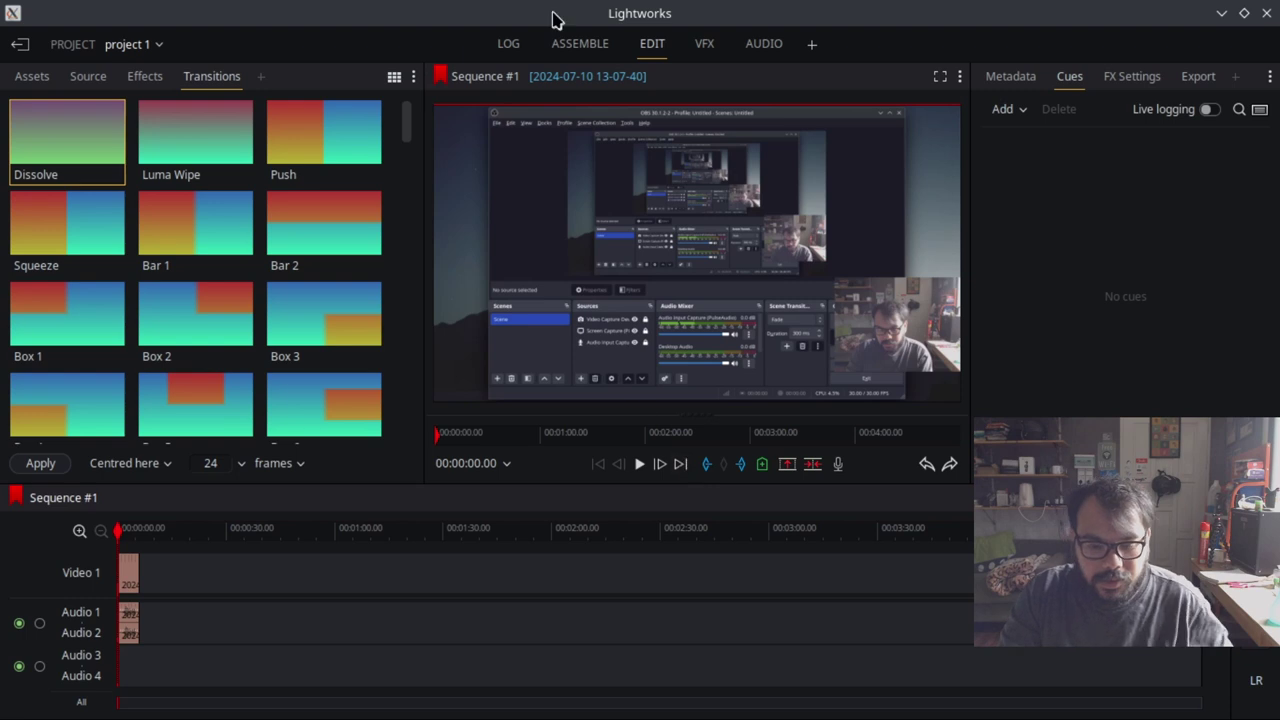
click(87, 78)
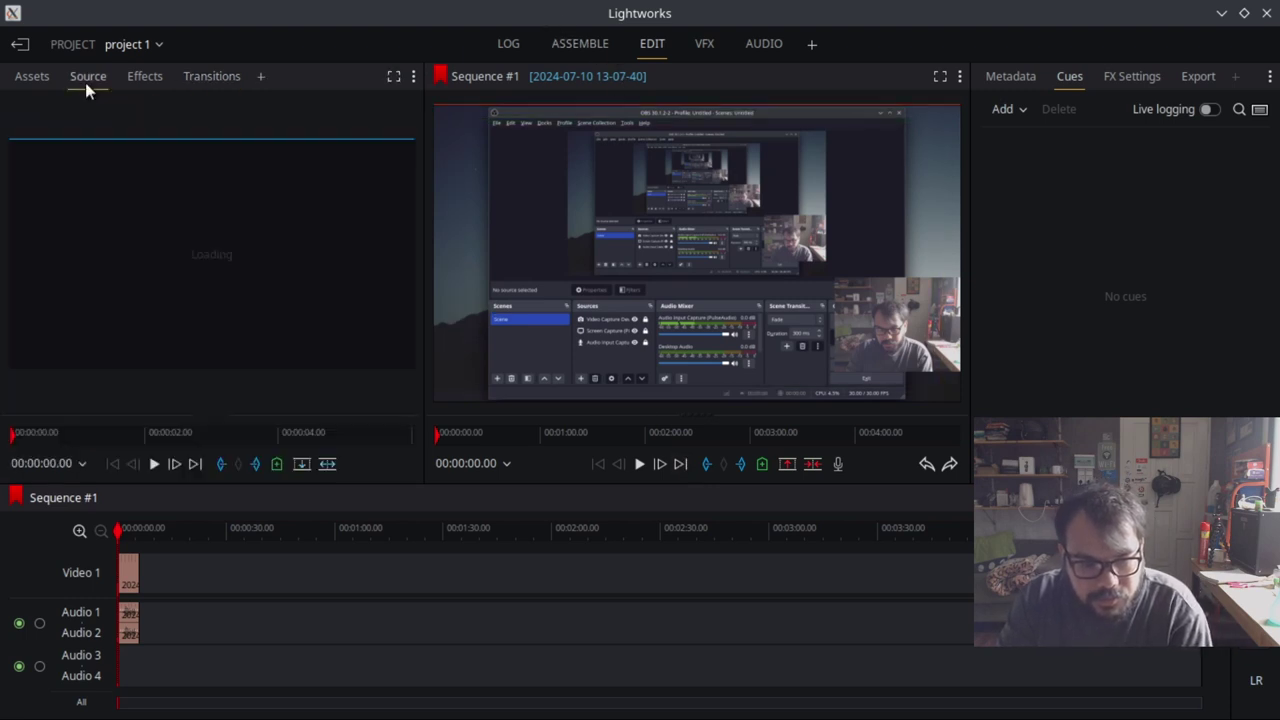
click(43, 80)
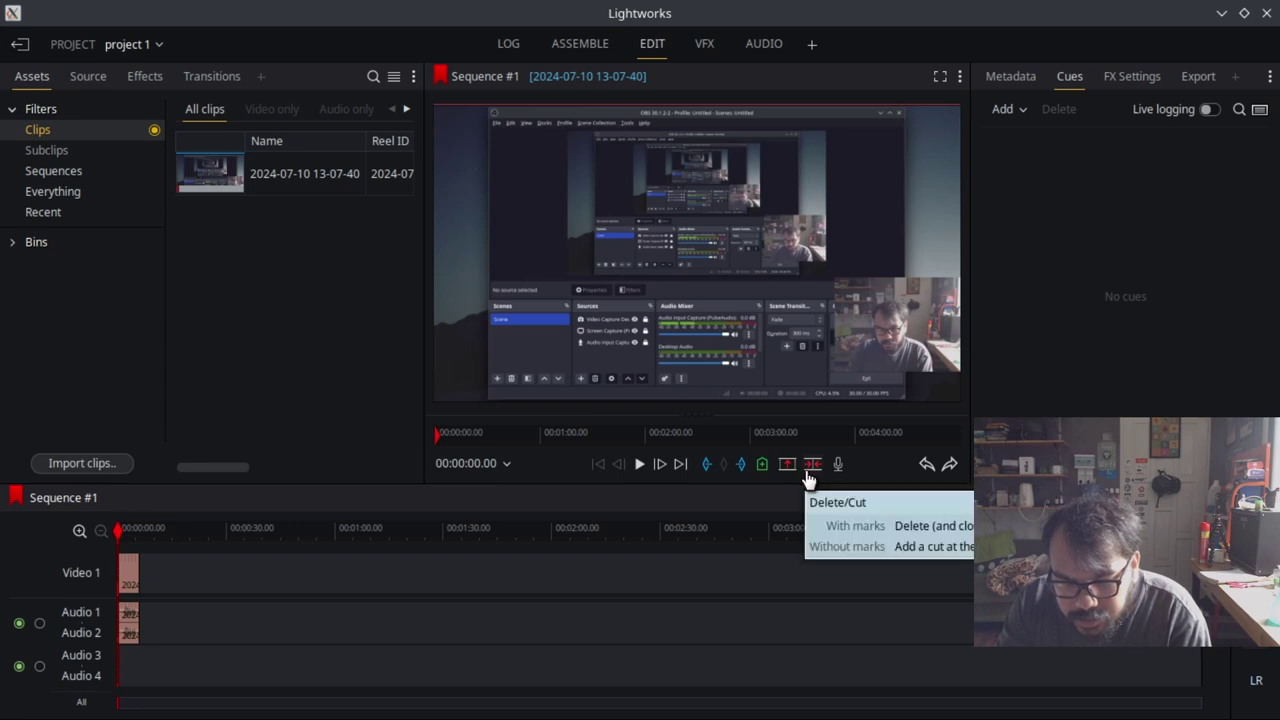
Cut the clip in the Sequence #1 timeline at 00:00:02.28
click(127, 533)
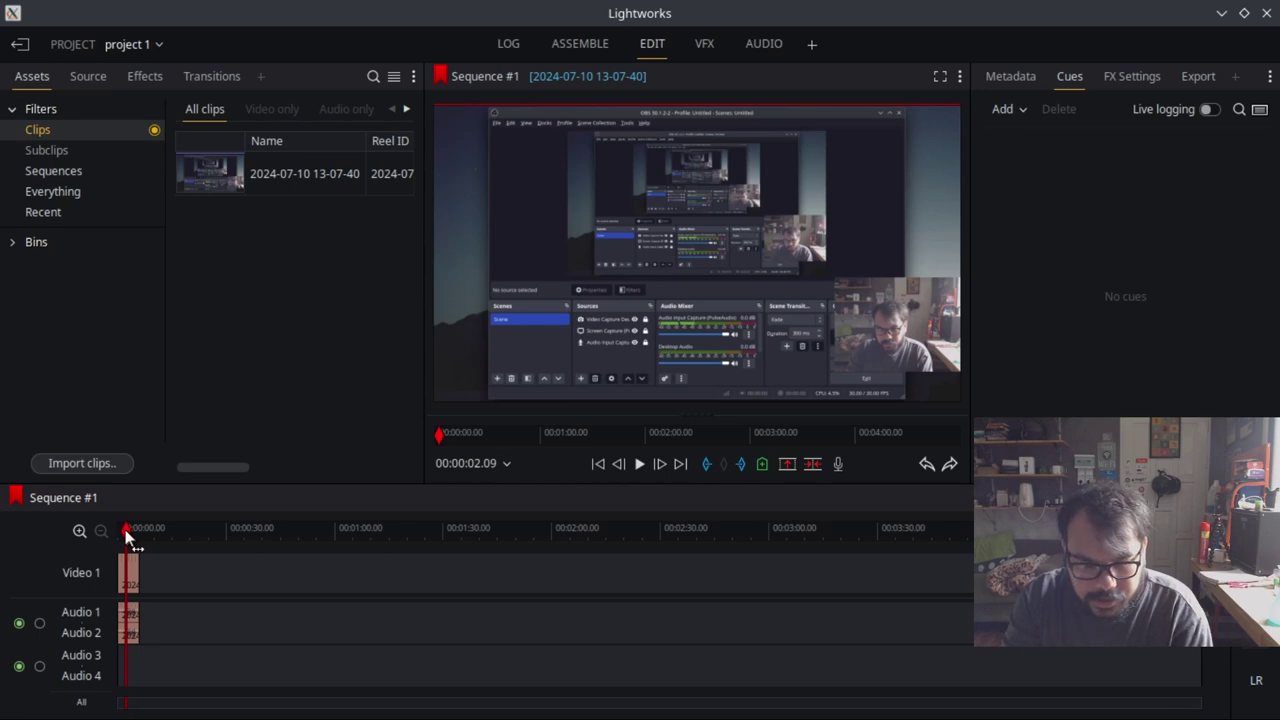
click(127, 537)
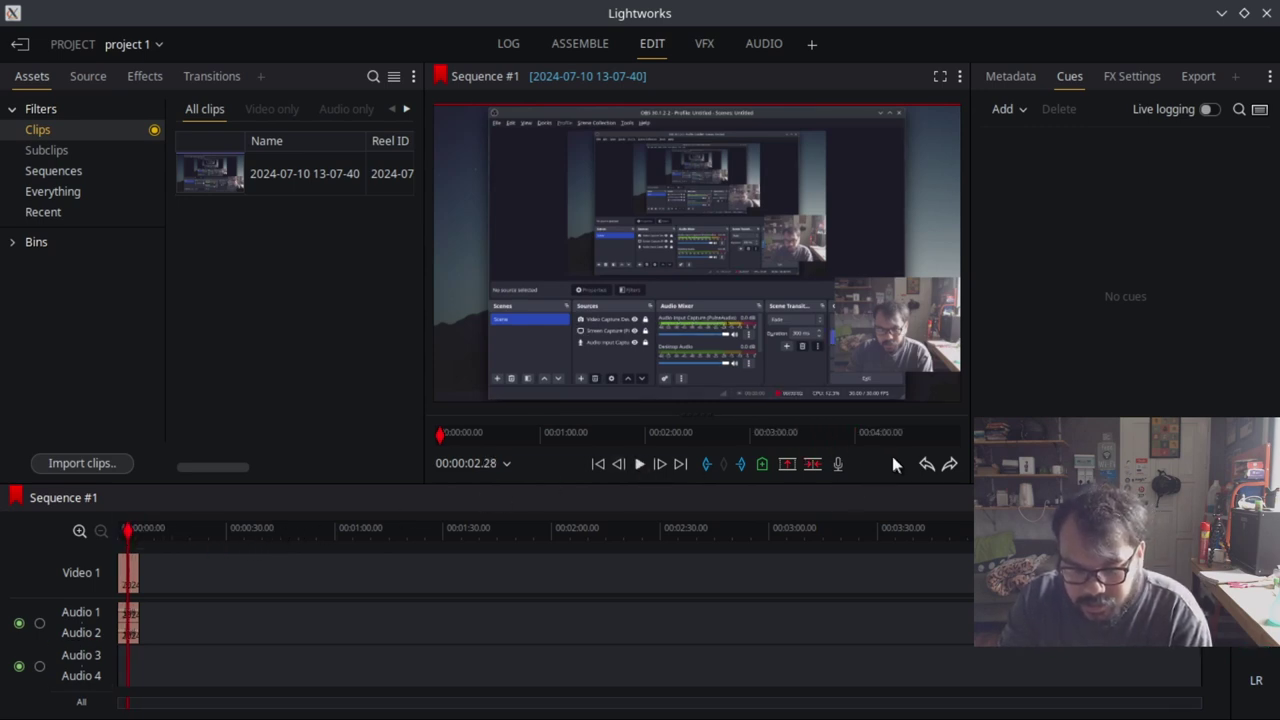
click(822, 466)
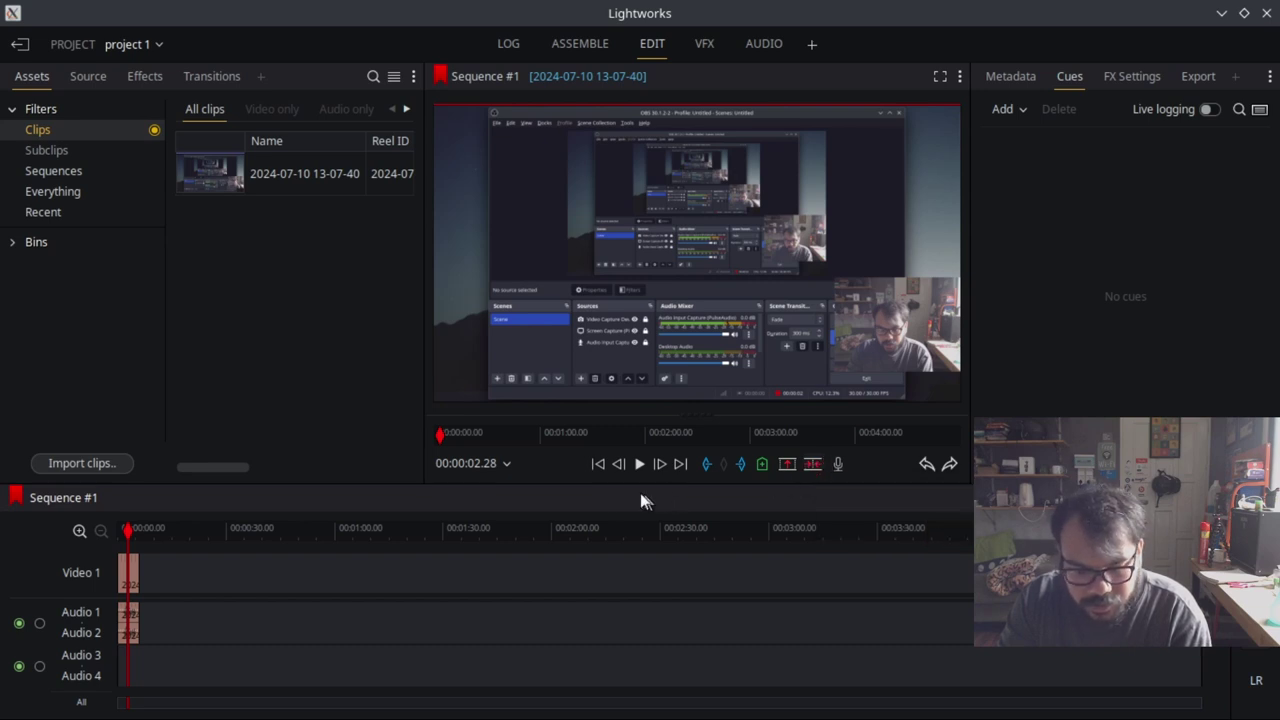
Start Trim In at the new cut, dismiss the trimming tip and lengthen the second segment of the clip
right_click(127, 567)
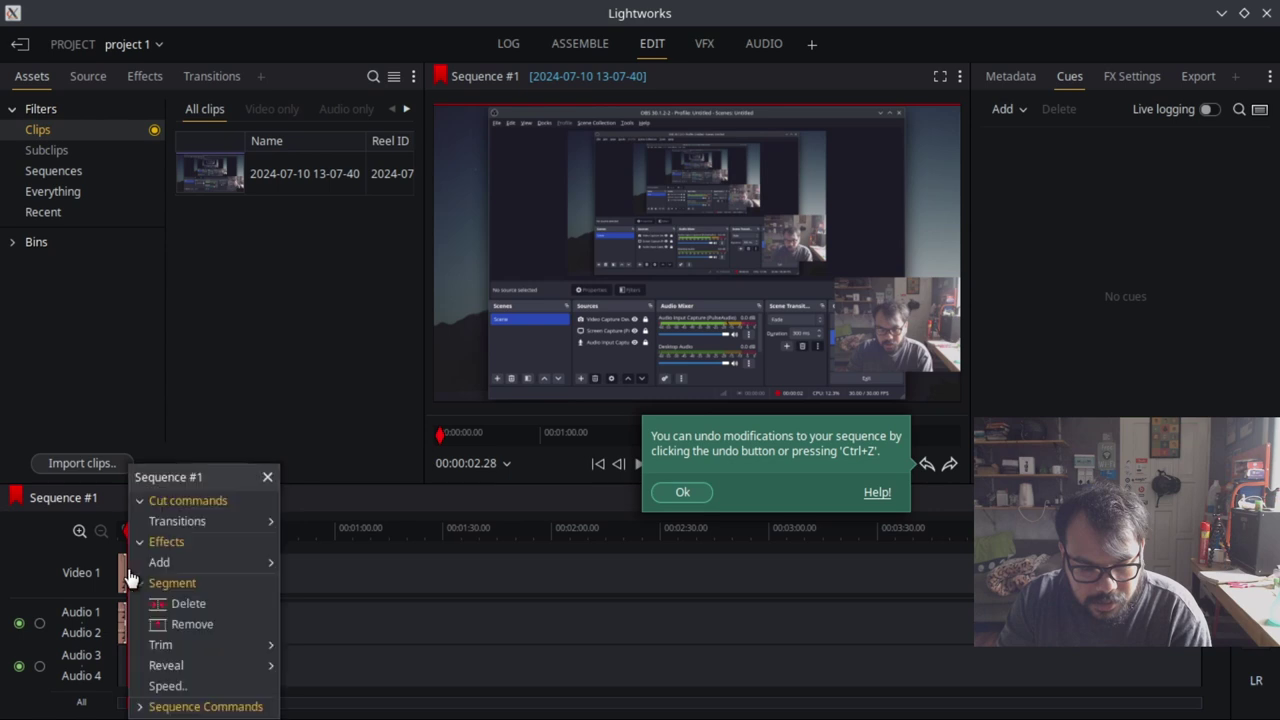
mouse_move(129, 567)
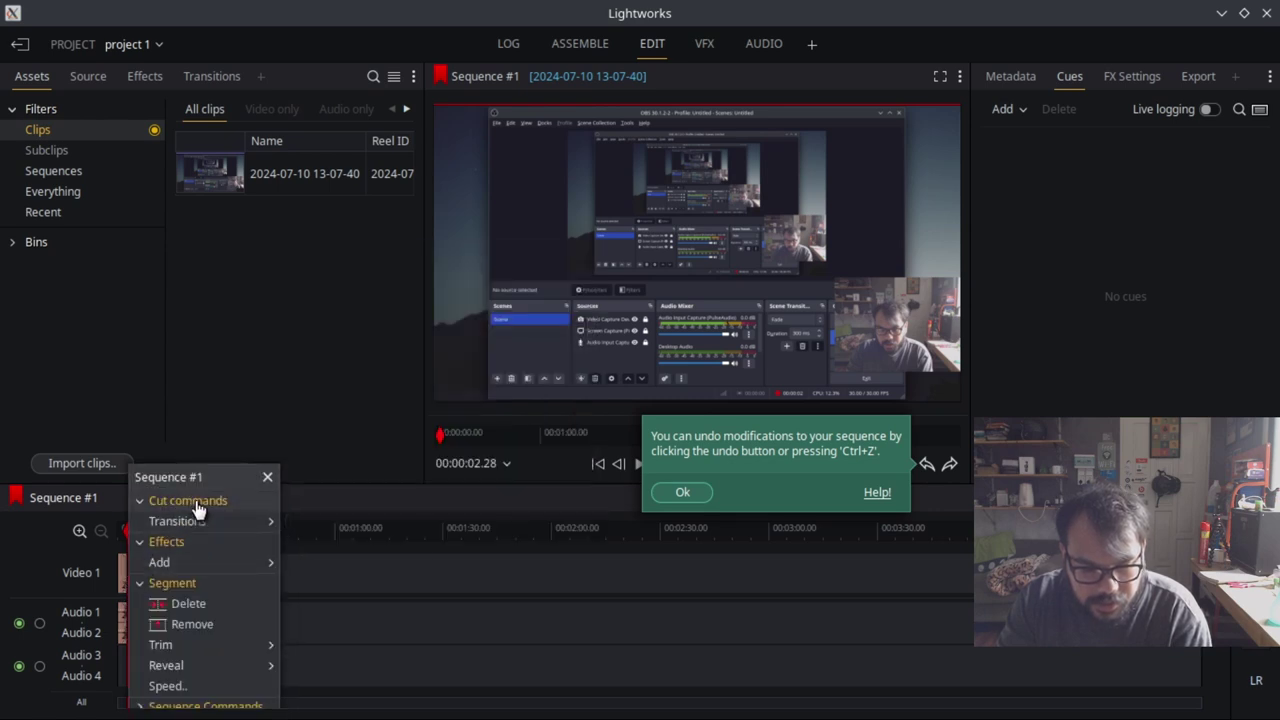
click(188, 500)
click(196, 504)
mouse_move(200, 524)
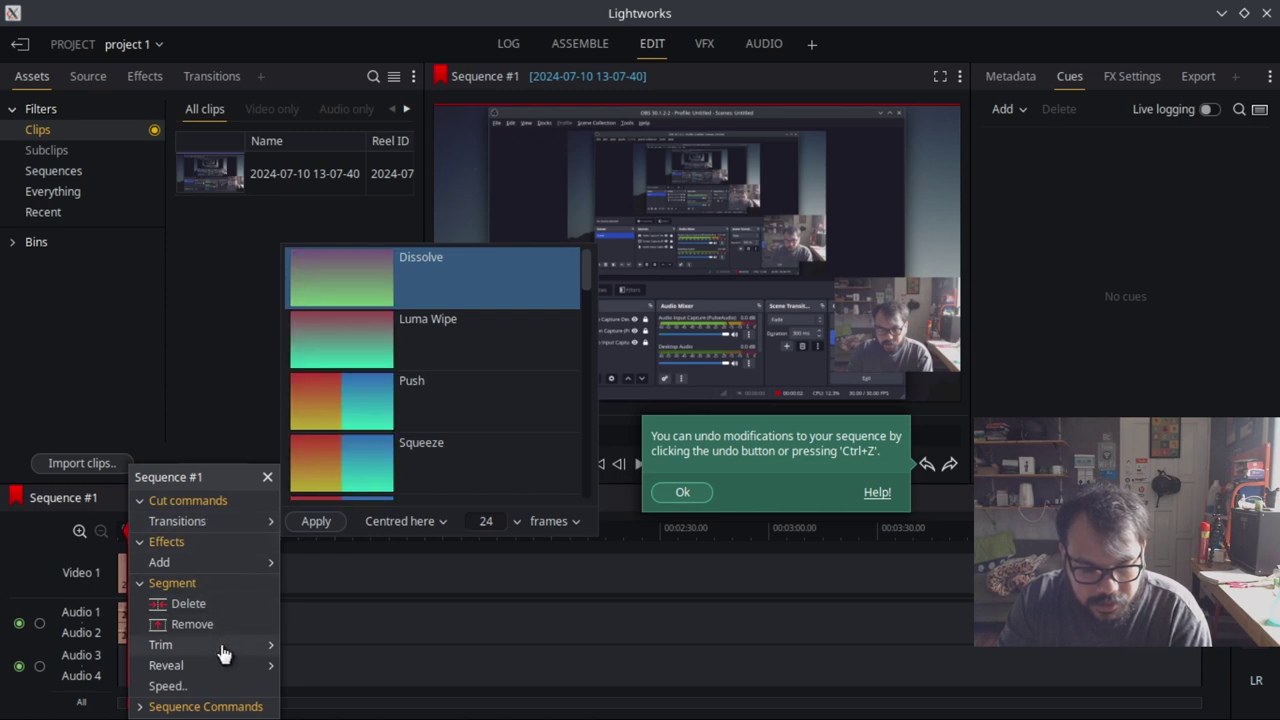
mouse_move(224, 653)
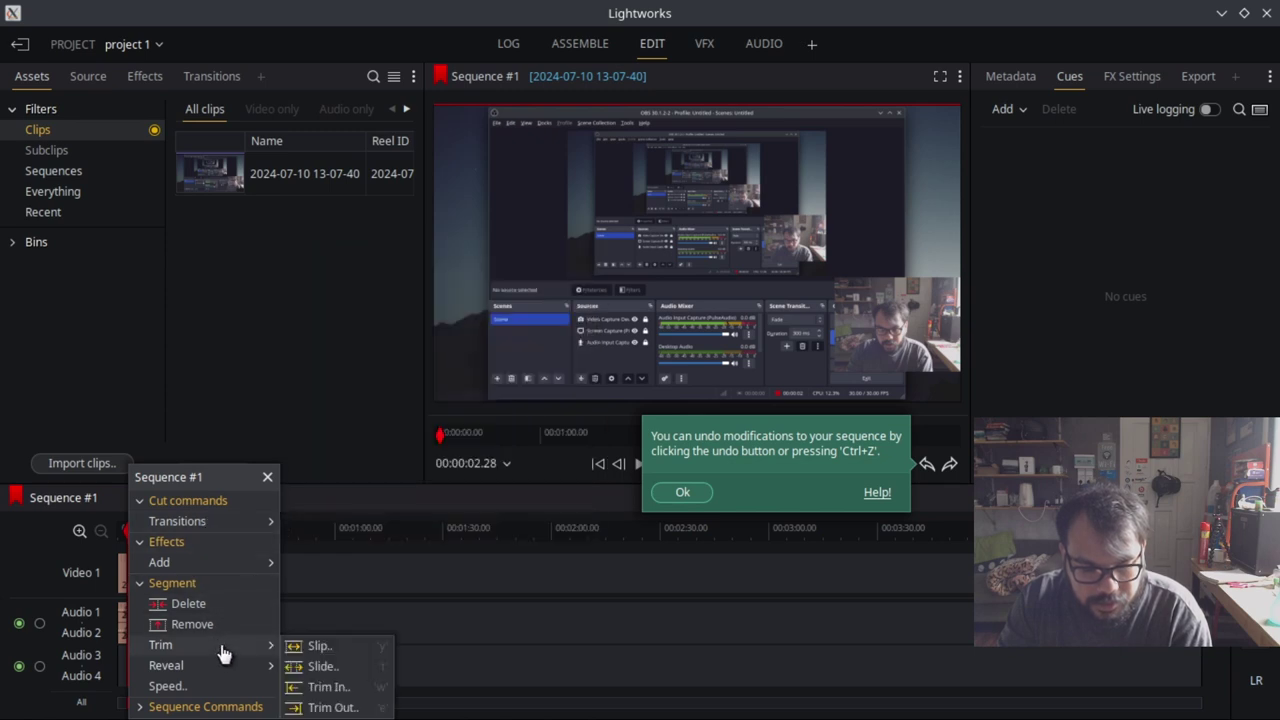
click(330, 688)
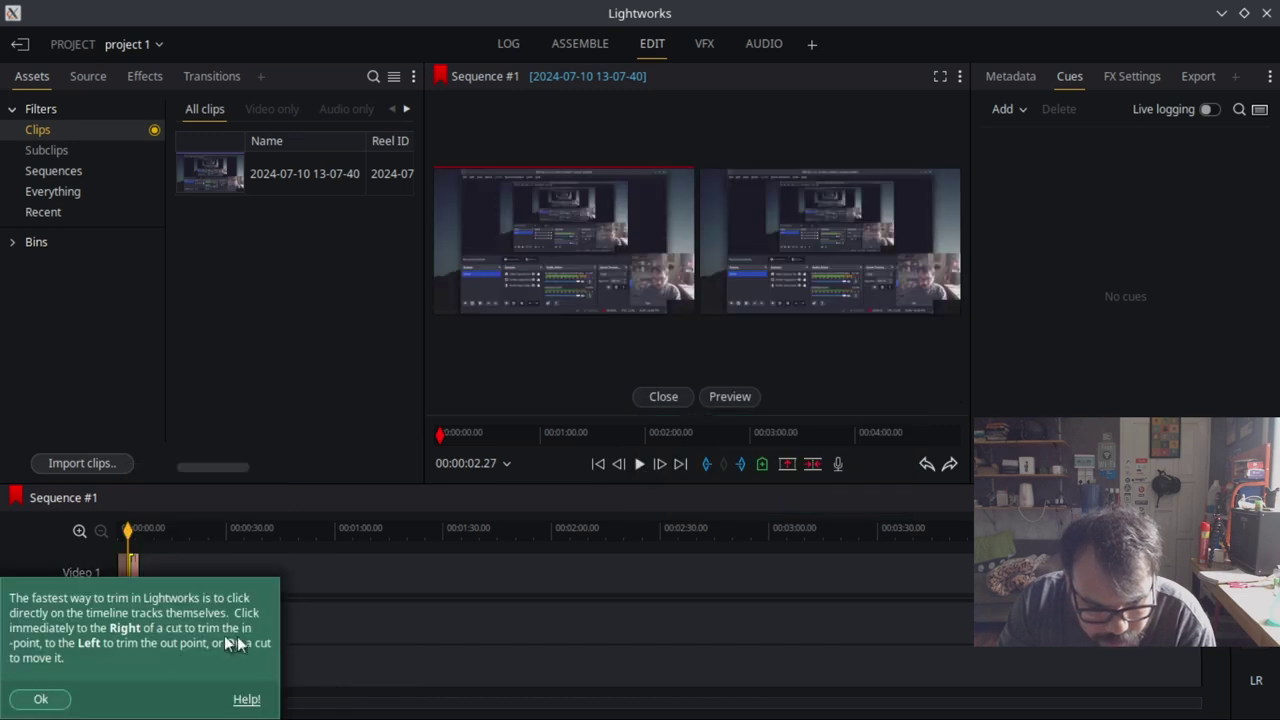
click(40, 698)
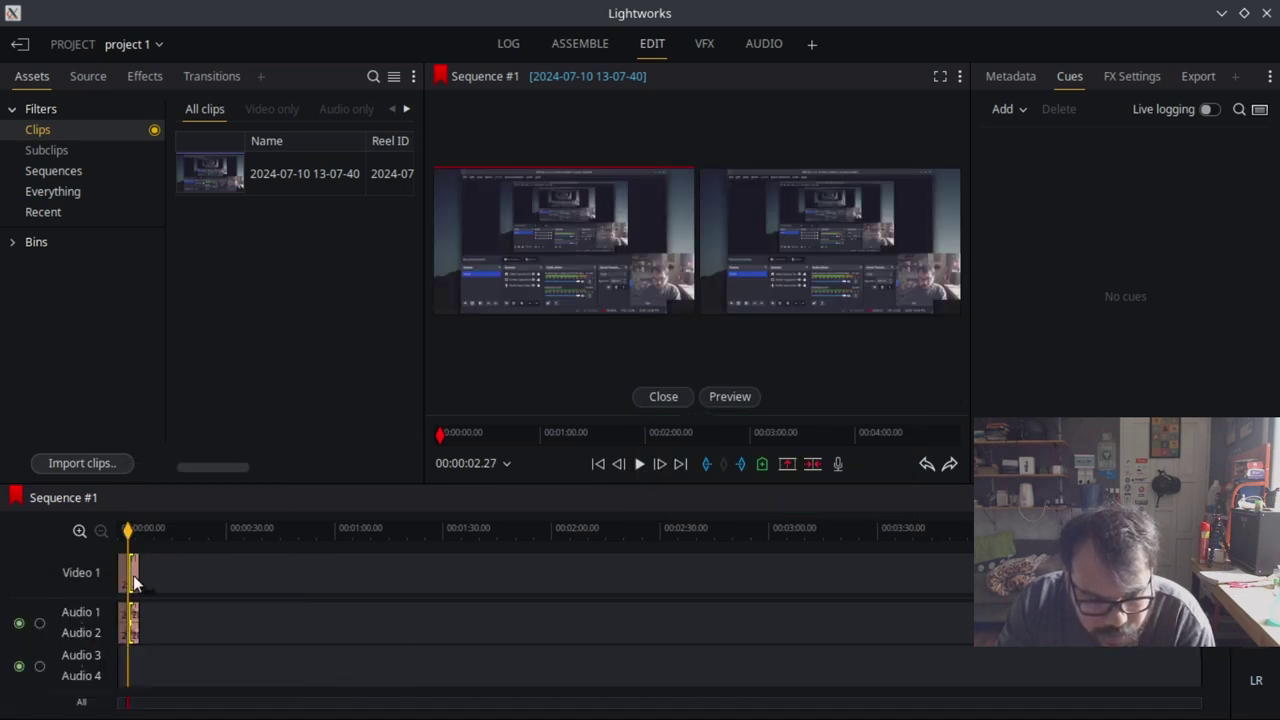
drag(133, 578, 190, 587)
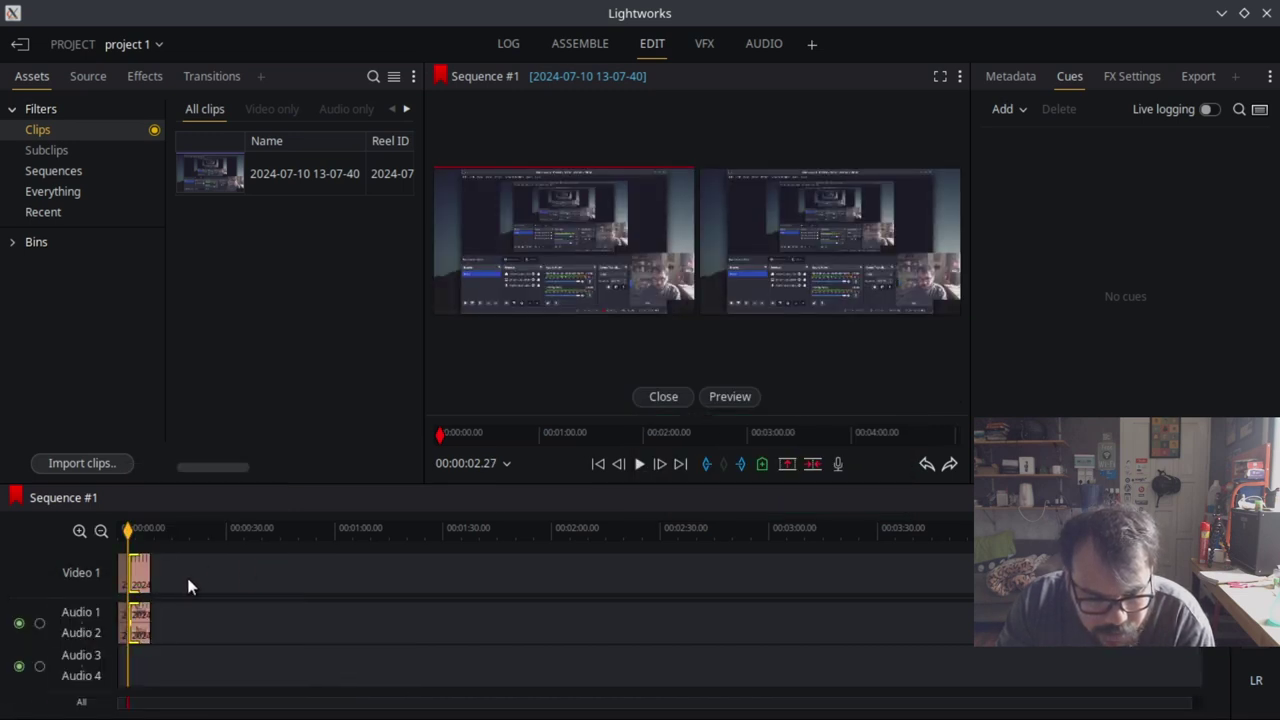
Scrub the Sequence #1 playhead to 00:00:22.17, dismiss the trimming tip and try selecting trim points on the clip's two segments
drag(128, 528, 200, 528)
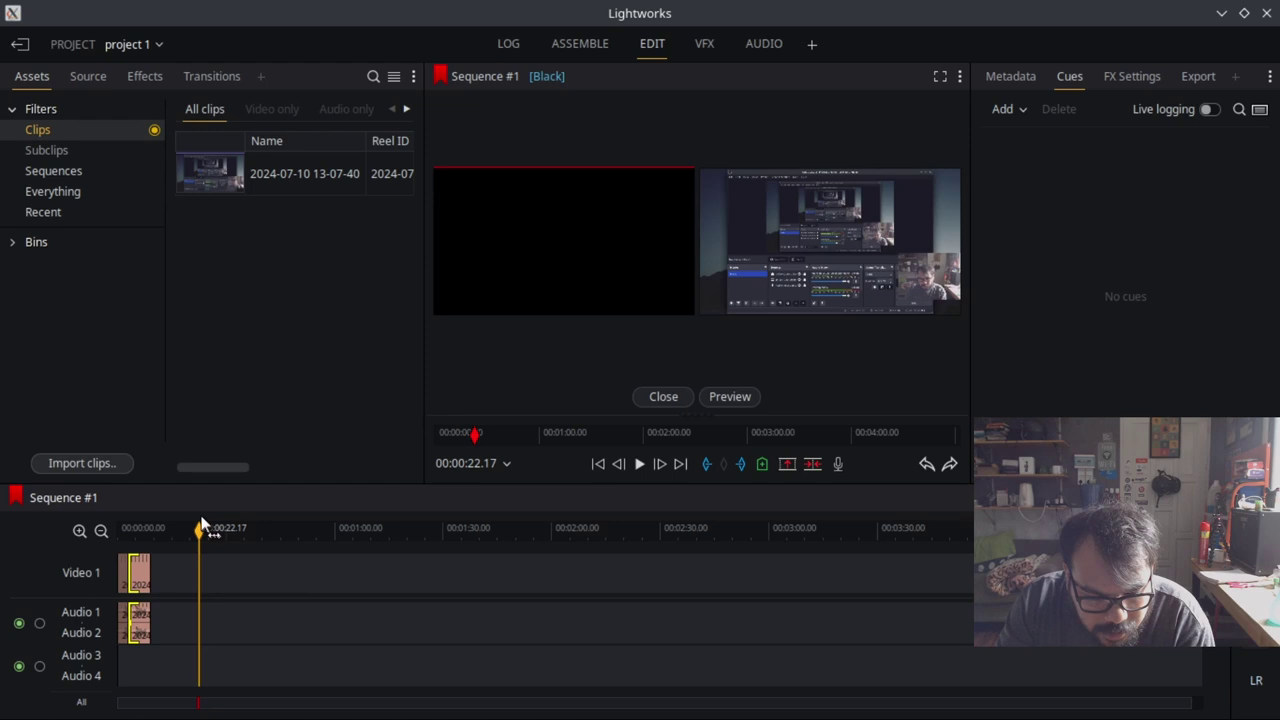
click(118, 566)
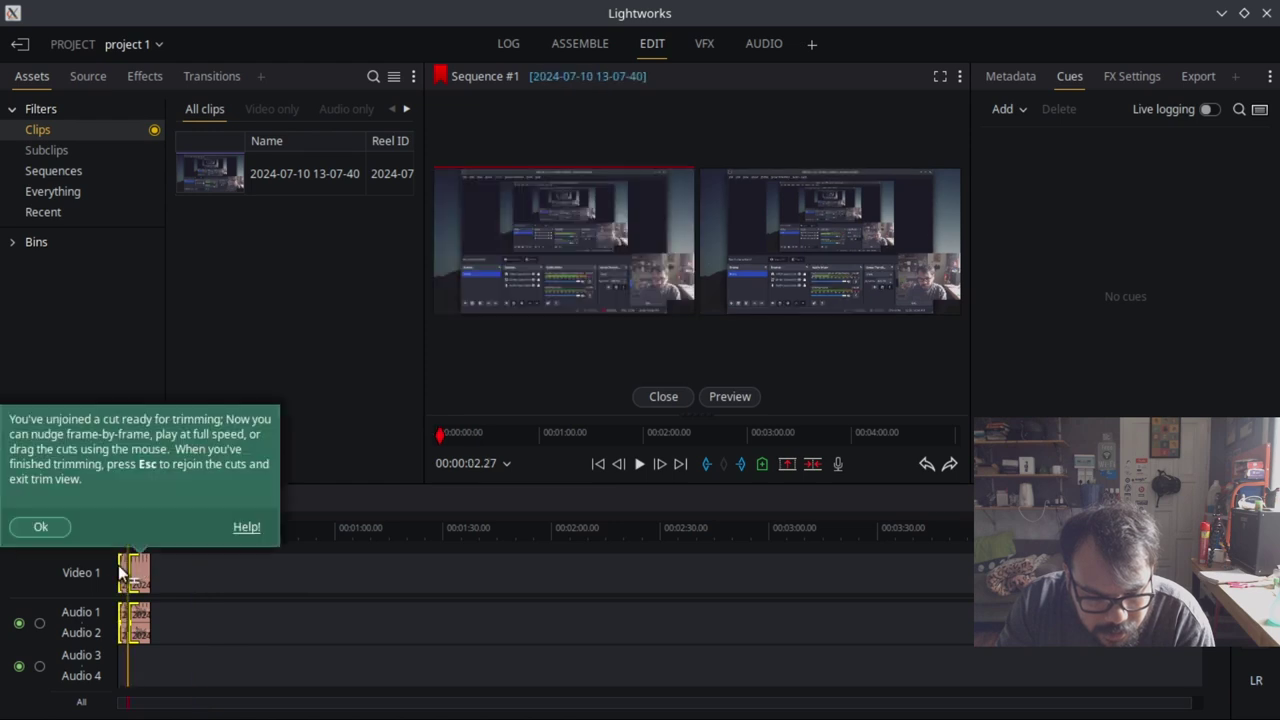
click(40, 527)
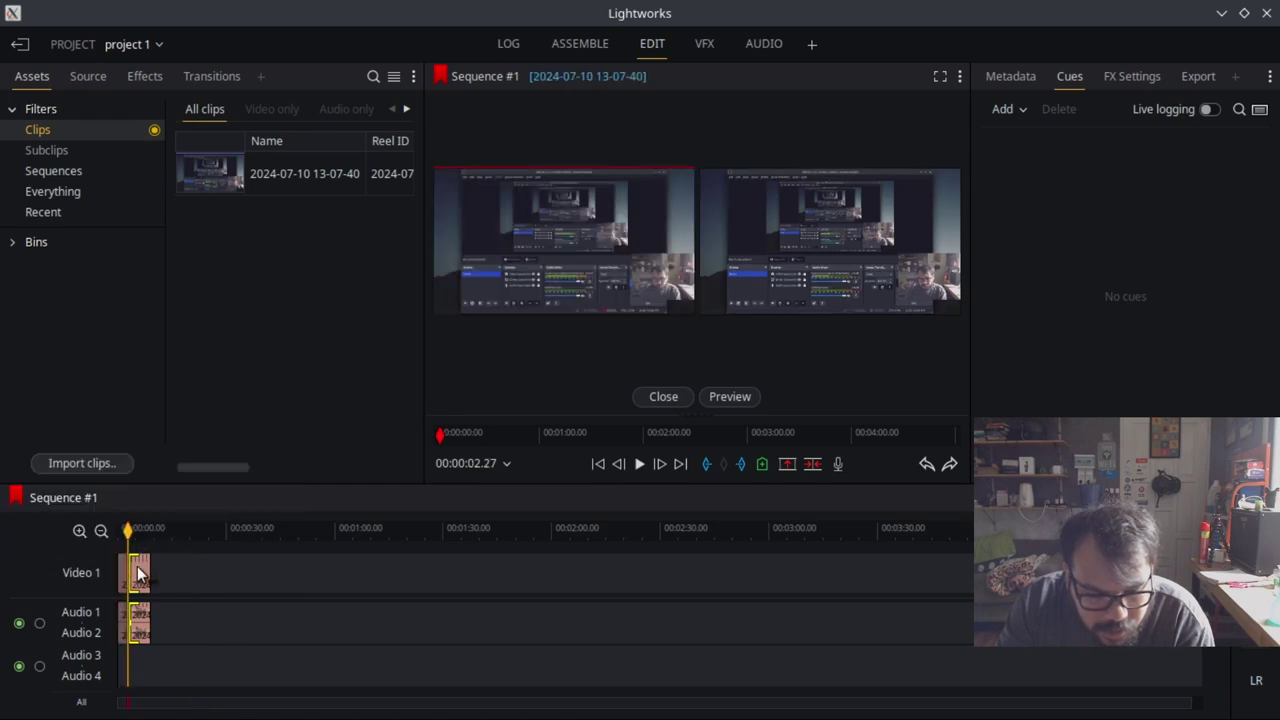
click(143, 528)
click(140, 578)
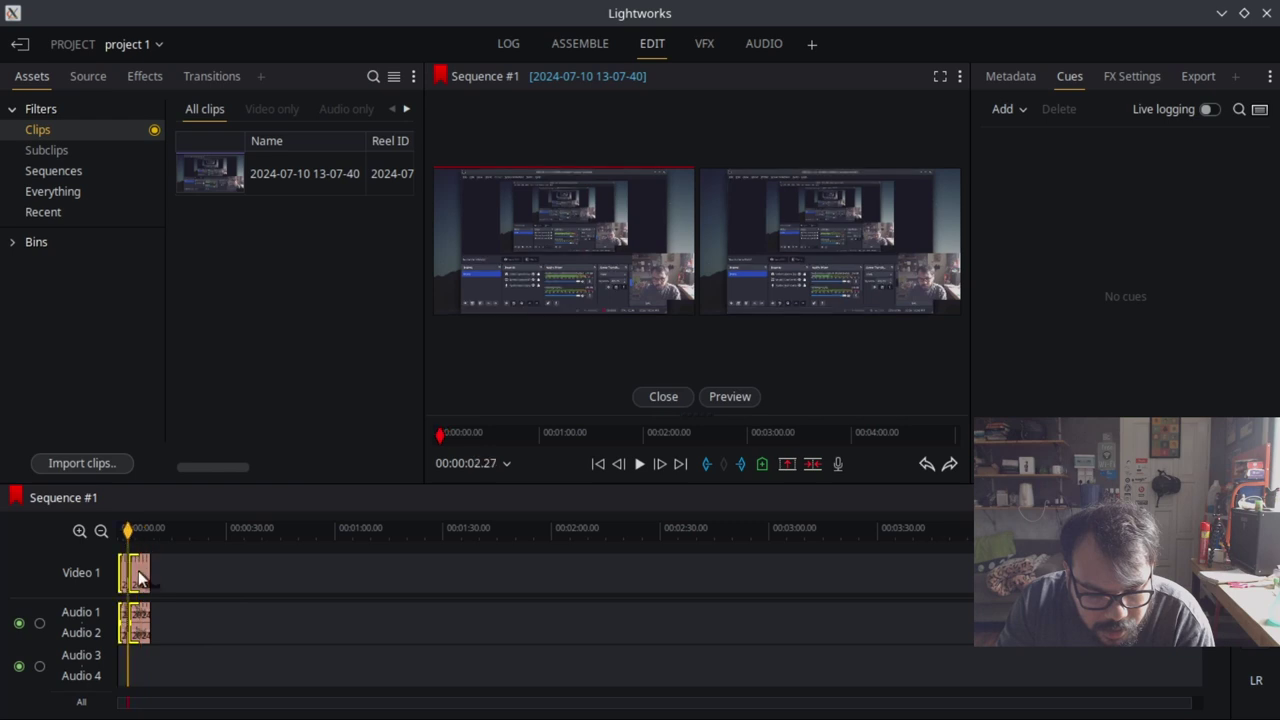
click(140, 576)
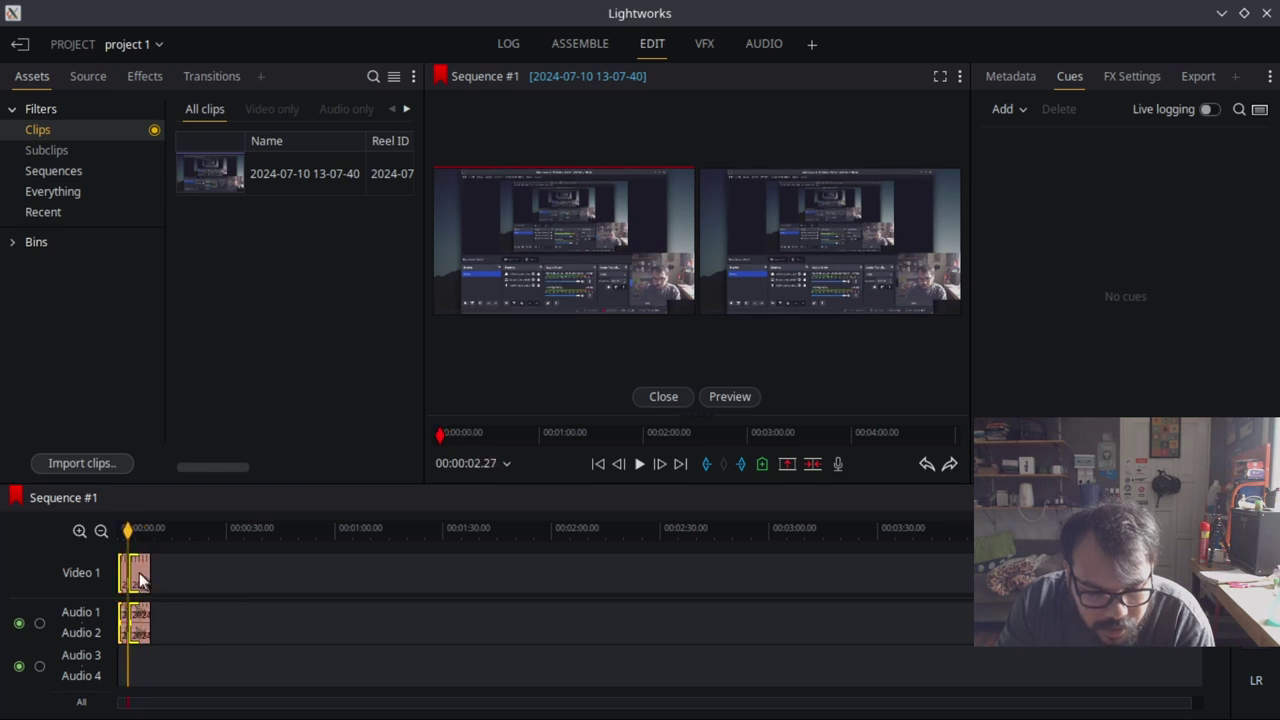
click(140, 573)
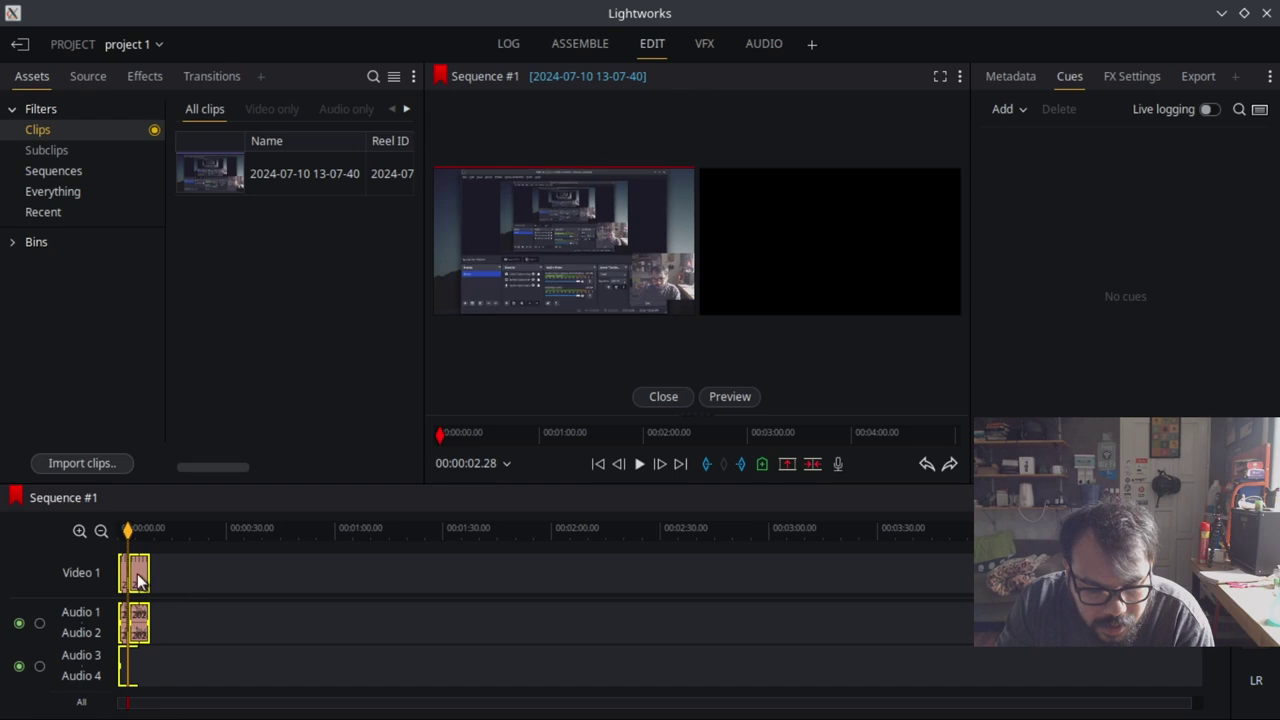
View the Trim options for the clip's second segment, including Slip, Slide, Trim In and Trim Out, without applying any
right_click(138, 578)
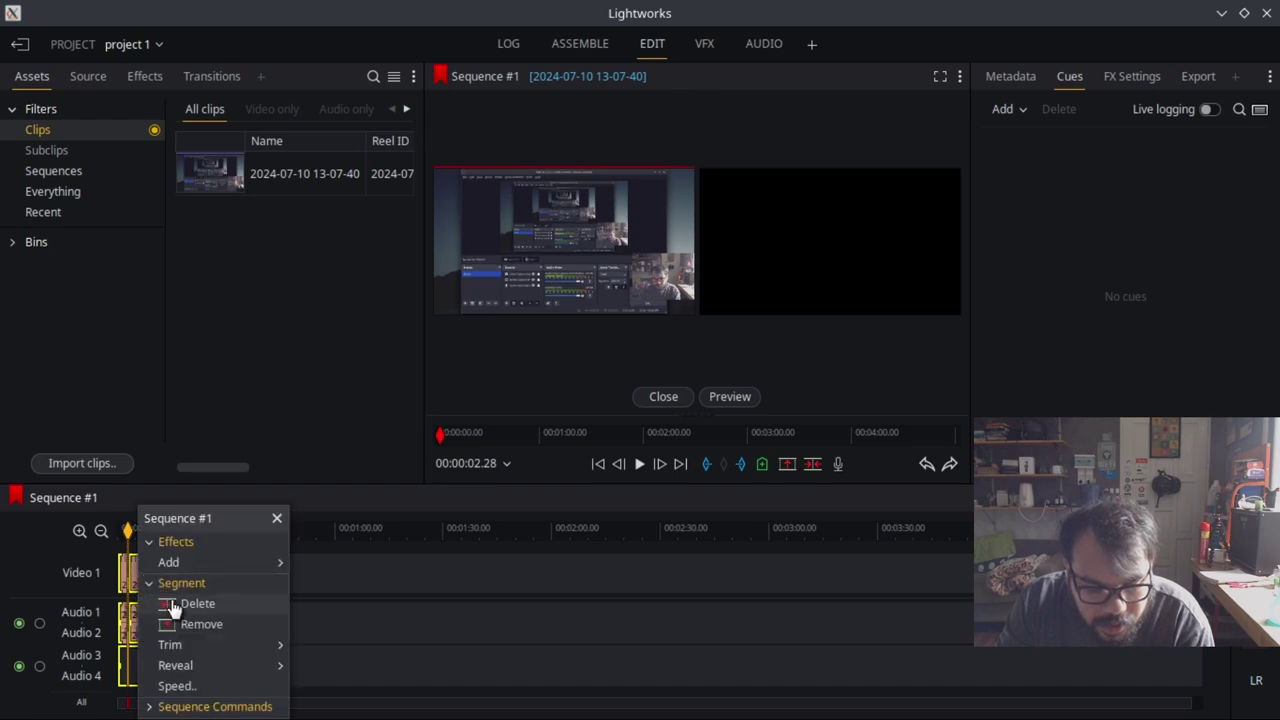
click(277, 652)
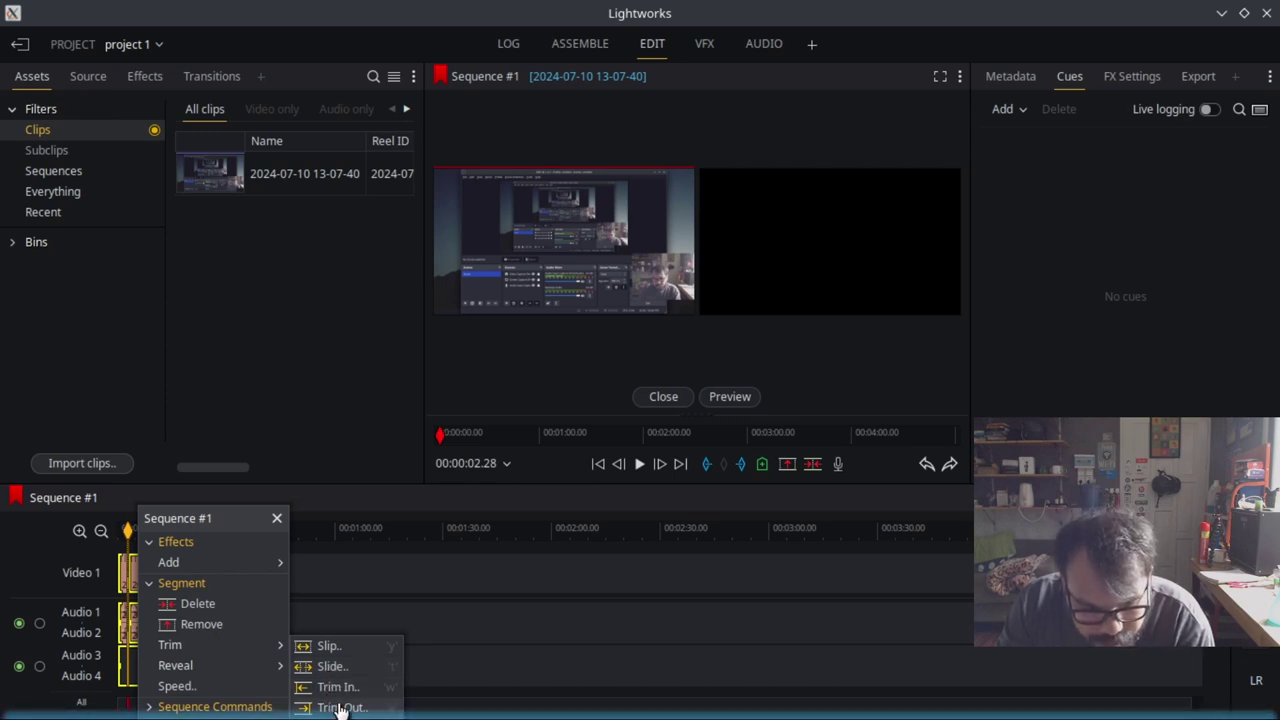
click(456, 650)
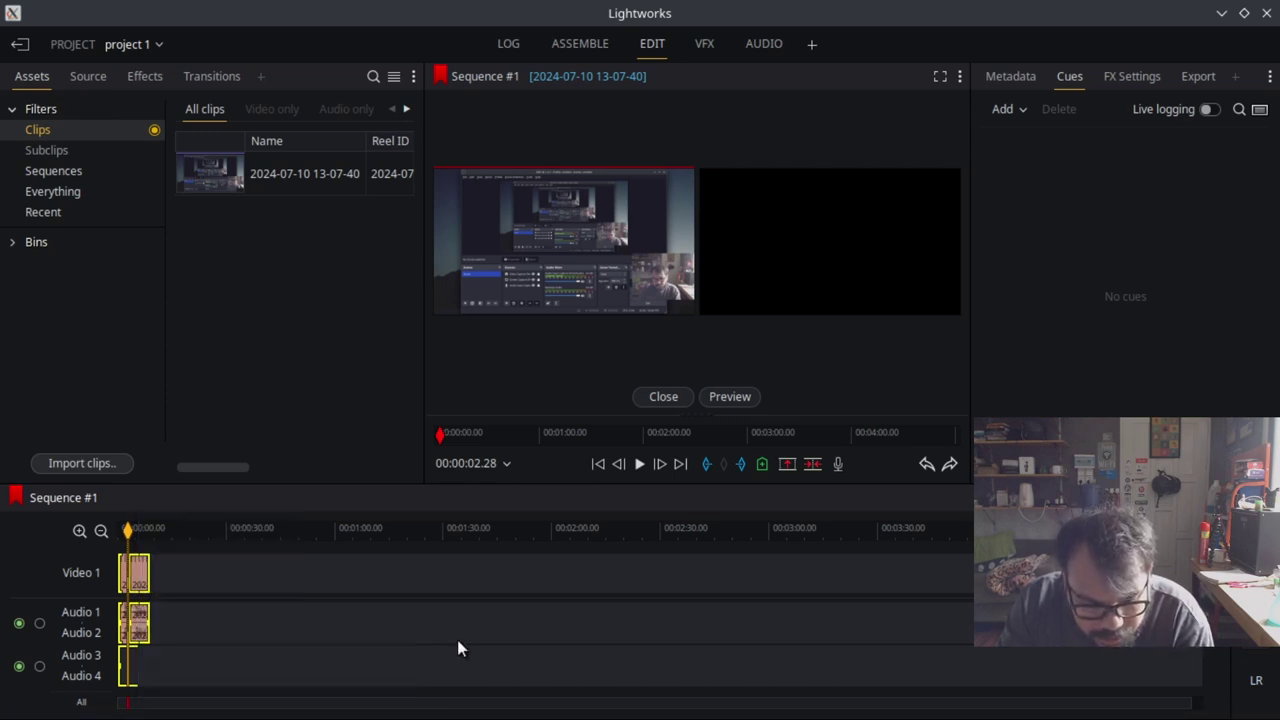
Try other trim points on the segments, view the effect and reveal options, and exit the trim view
click(139, 576)
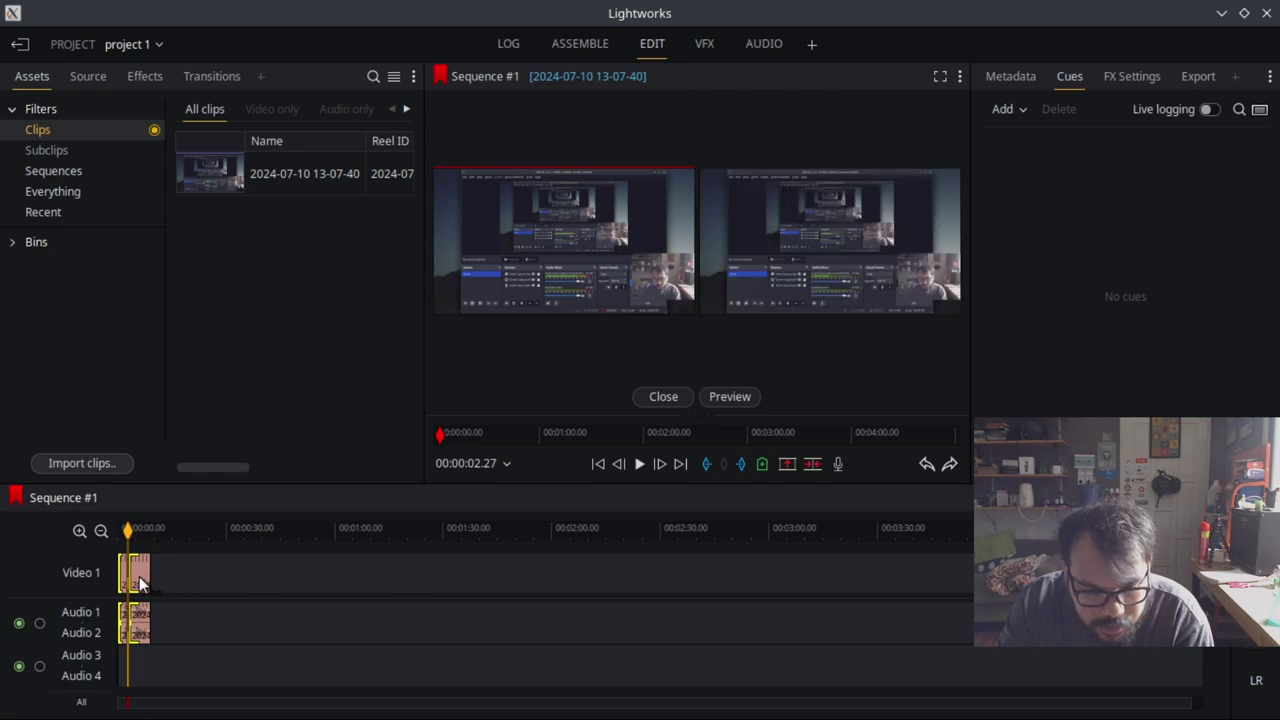
click(139, 585)
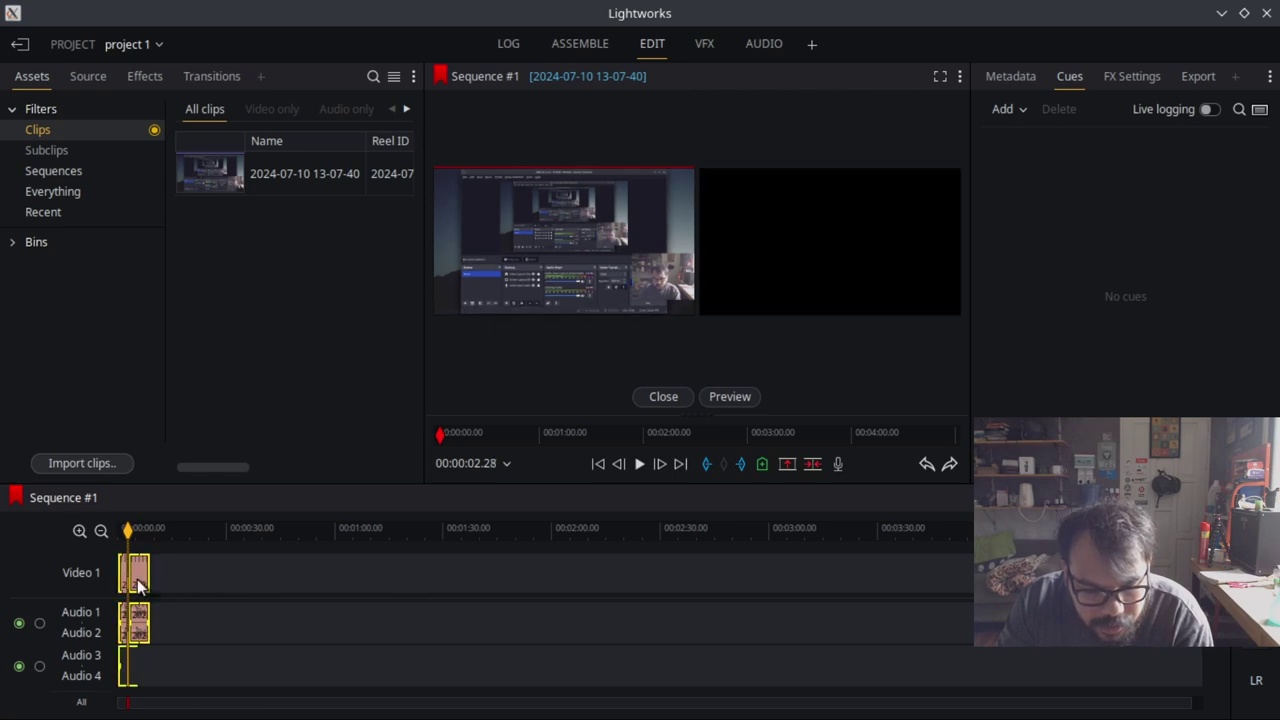
click(139, 585)
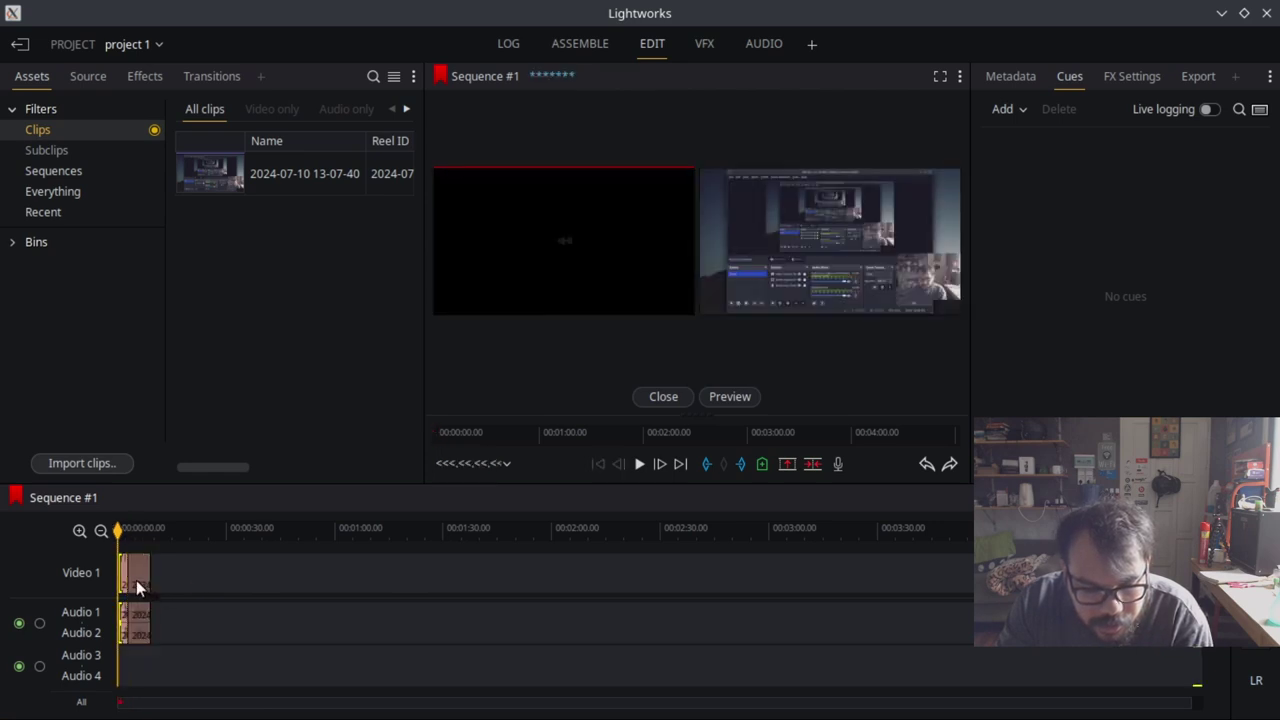
click(140, 578)
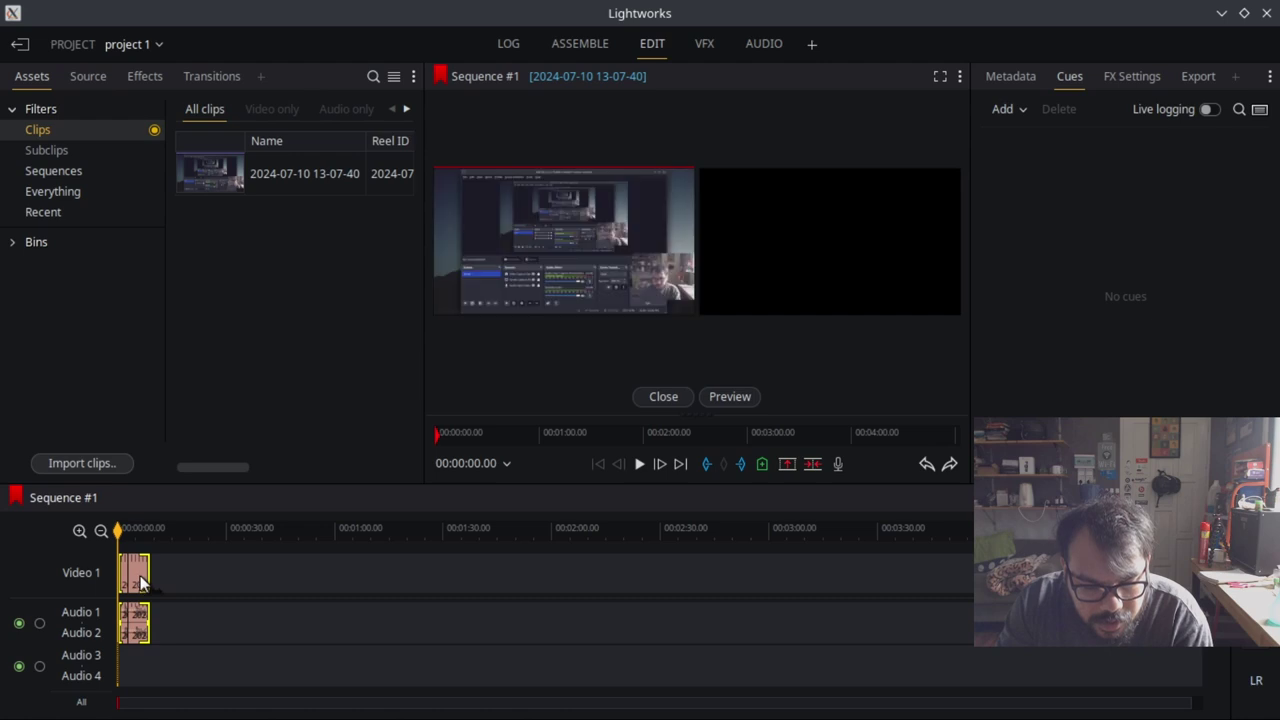
right_click(140, 578)
mouse_move(205, 668)
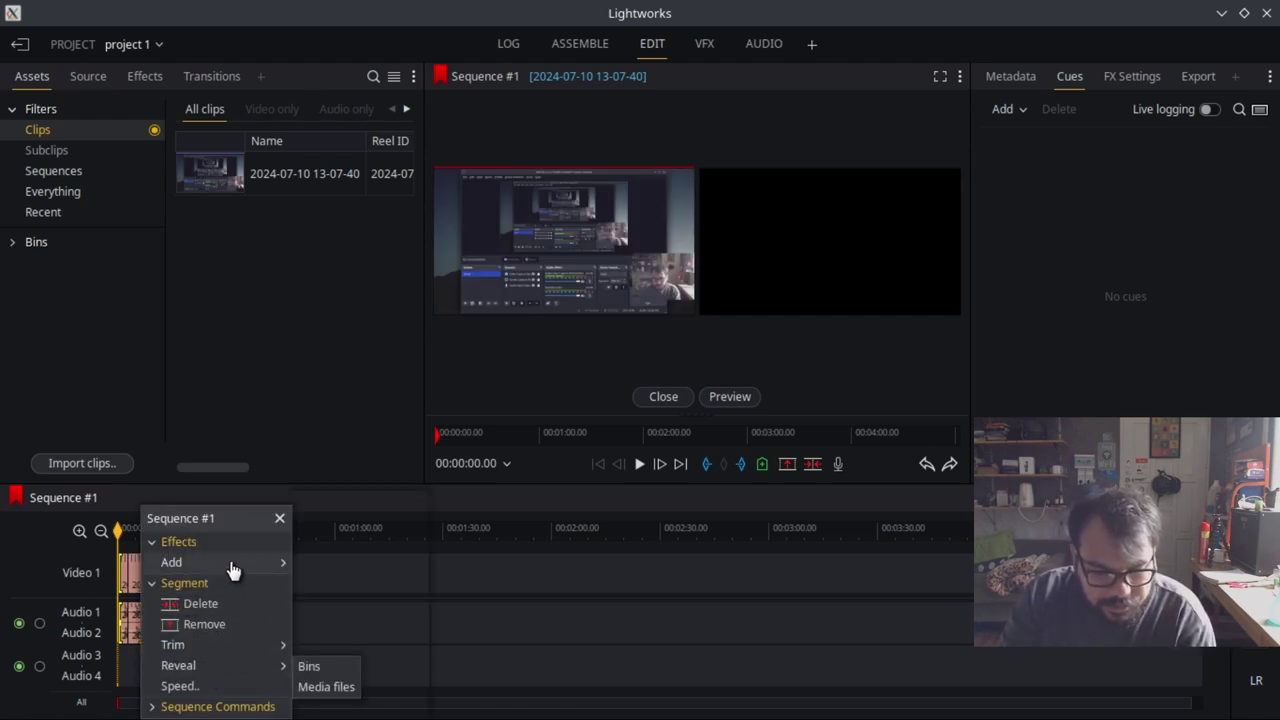
click(630, 563)
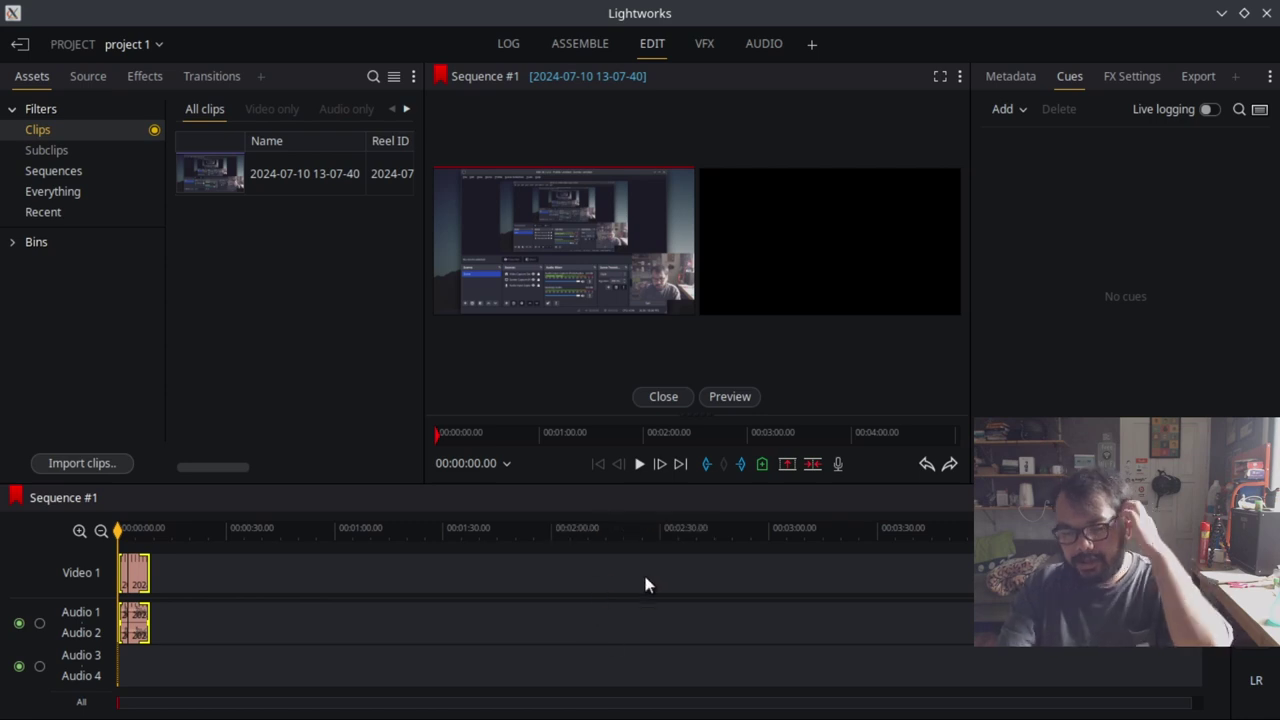
click(663, 396)
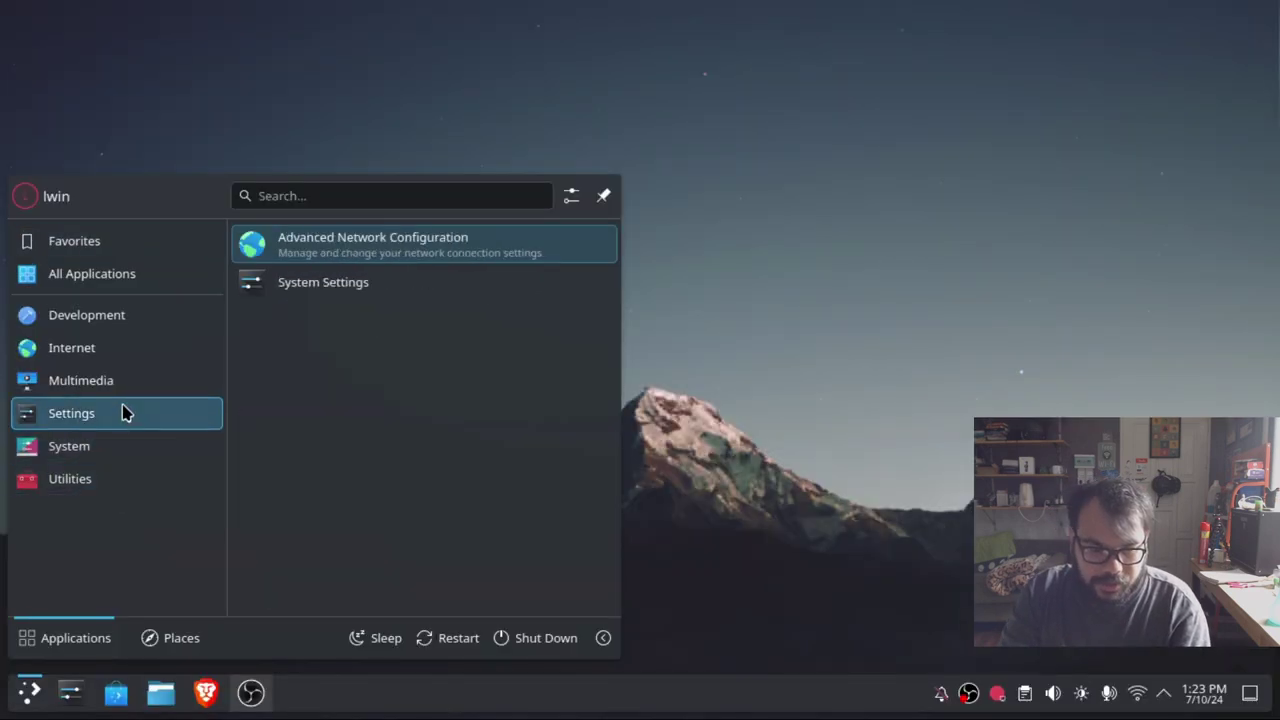
Launch Flowblade from the multimedia applications and maximize its window
mouse_move(126, 388)
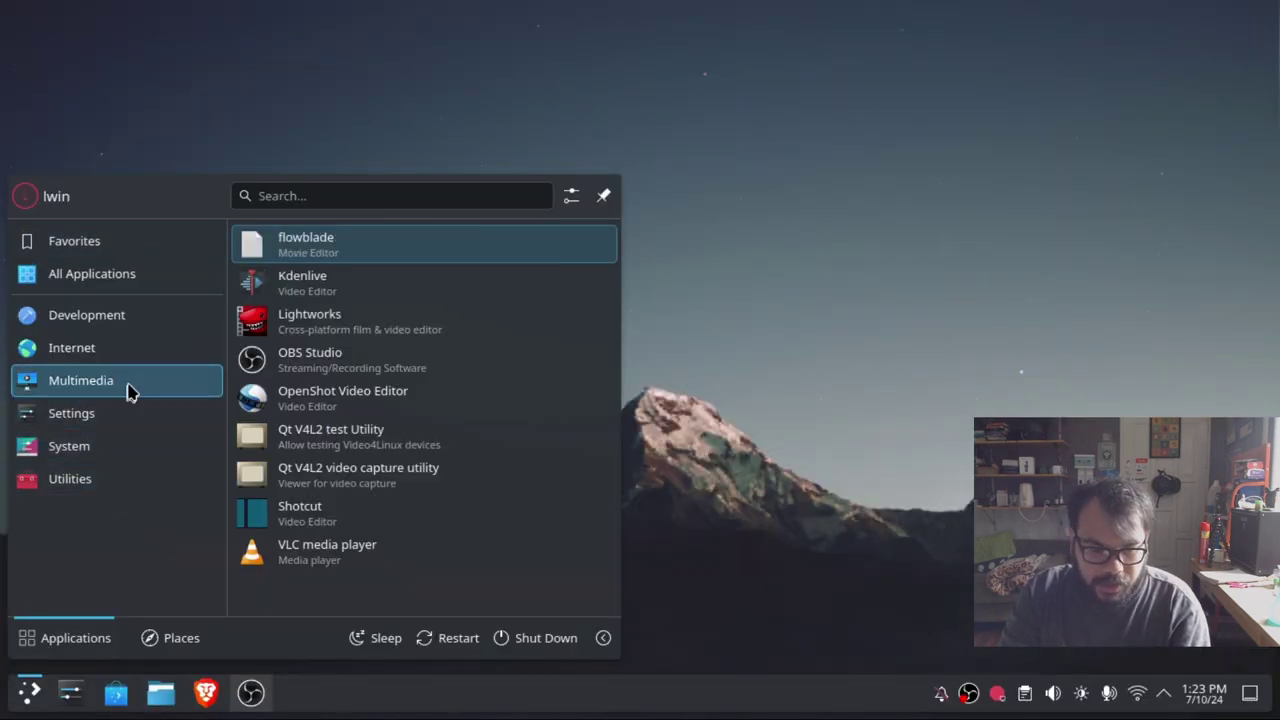
click(380, 246)
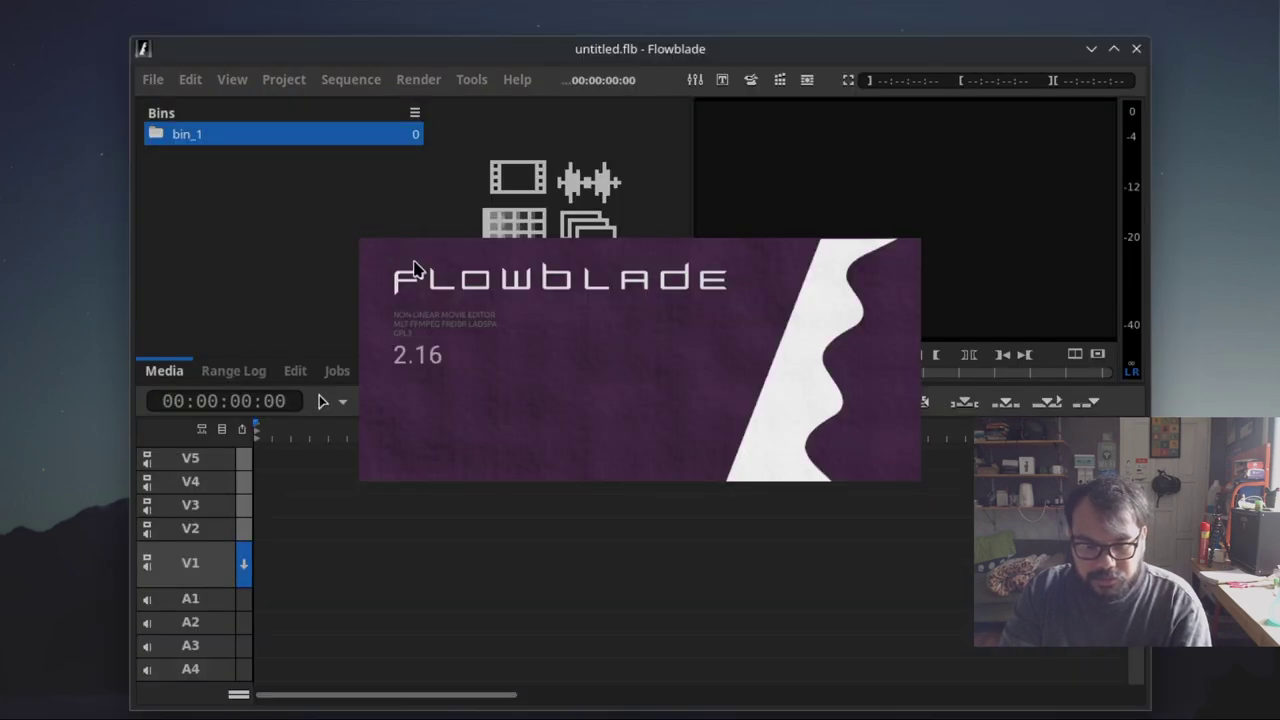
click(1114, 49)
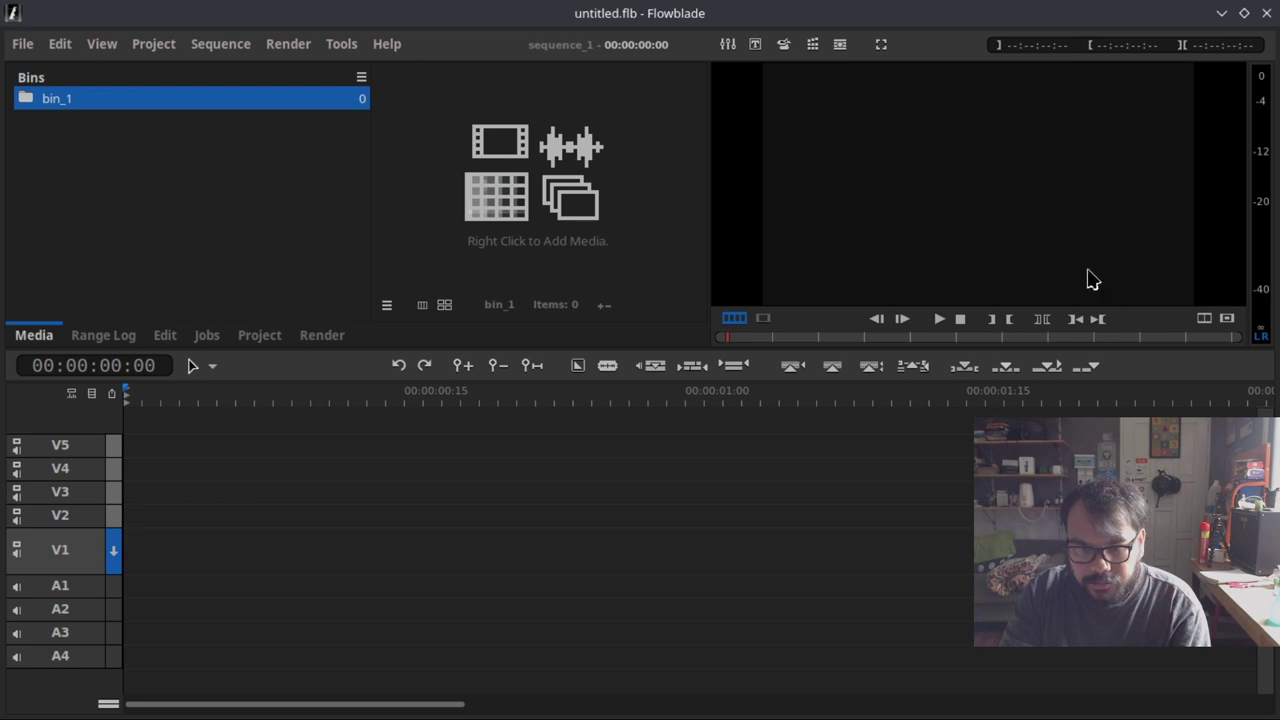
right_click(522, 184)
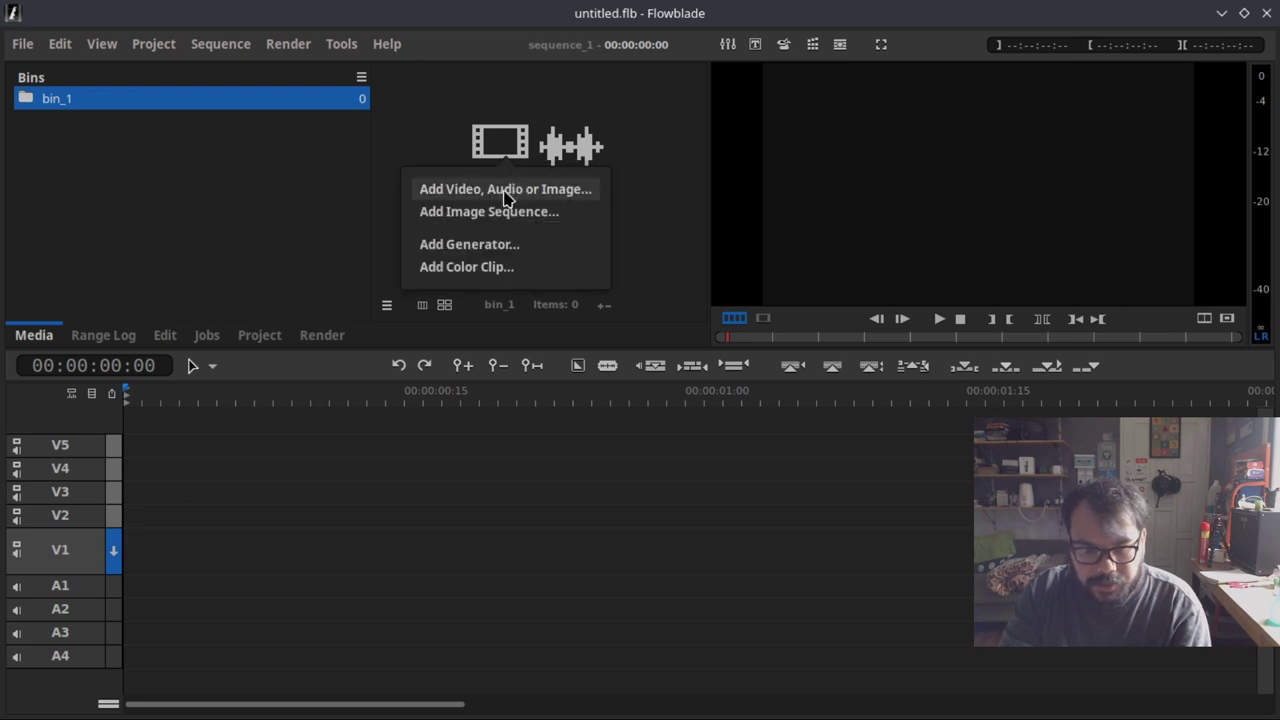
click(507, 198)
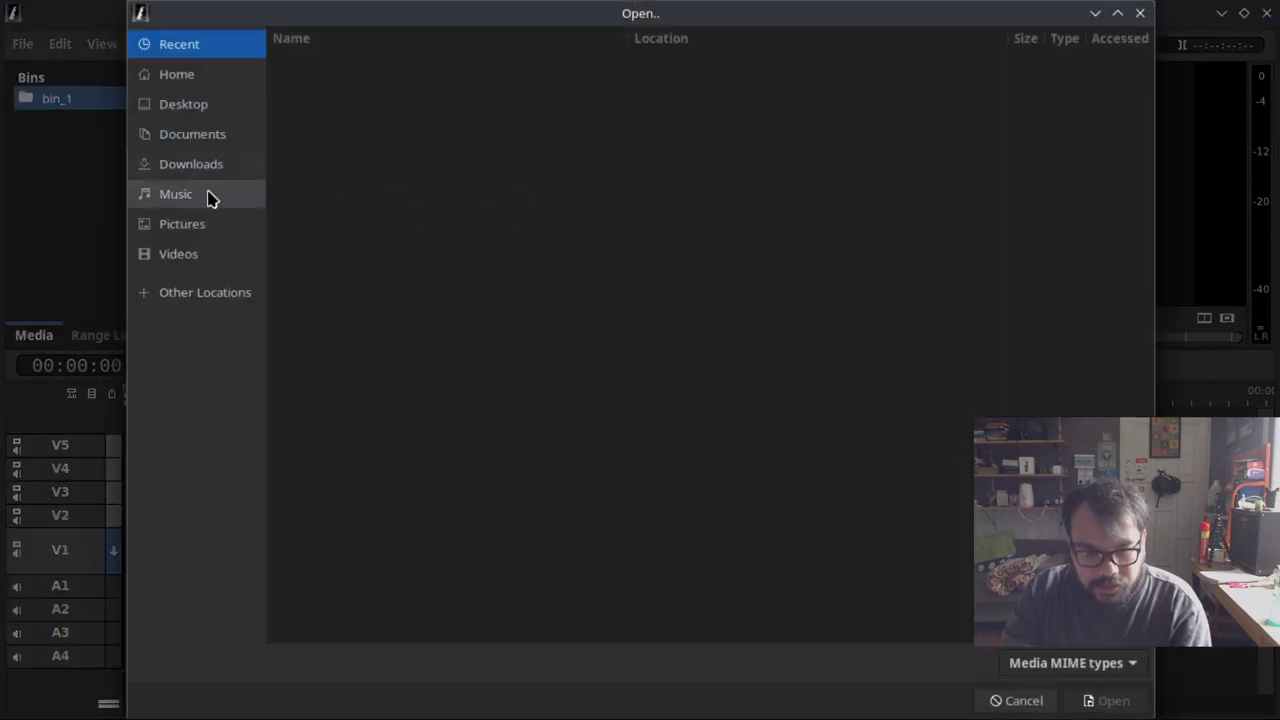
click(206, 252)
click(380, 100)
double_click(380, 100)
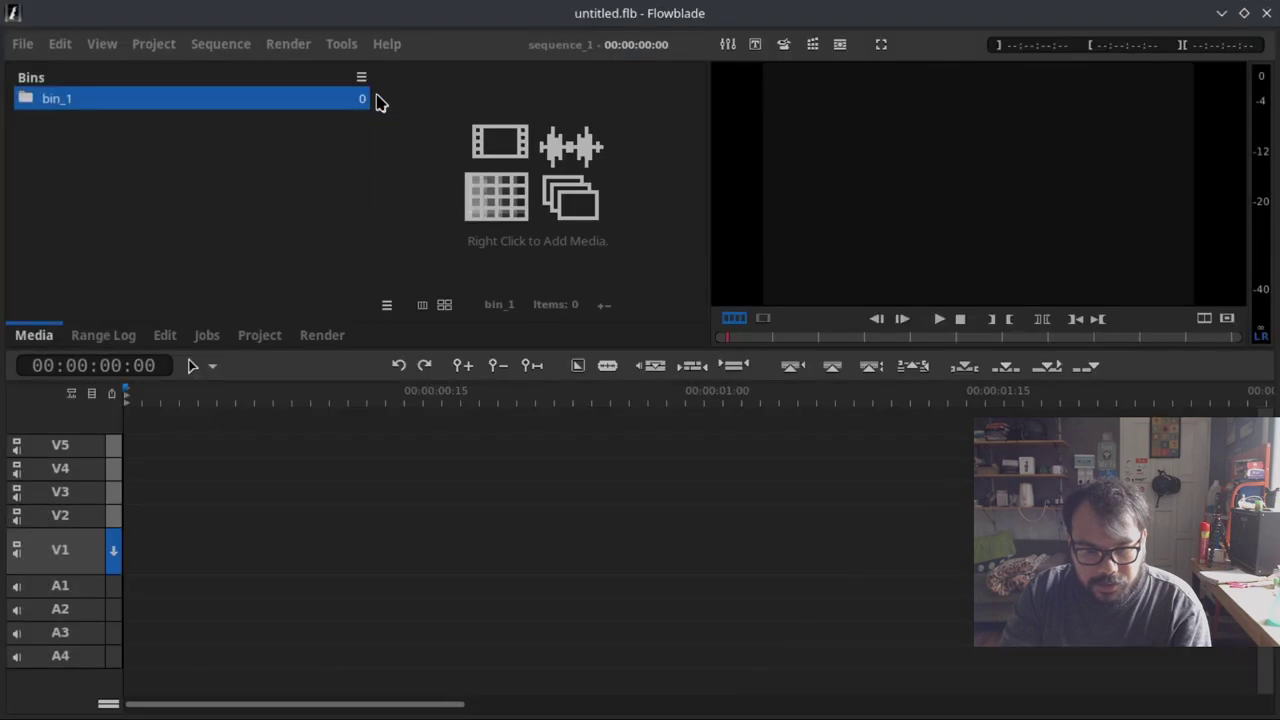
drag(412, 125, 137, 551)
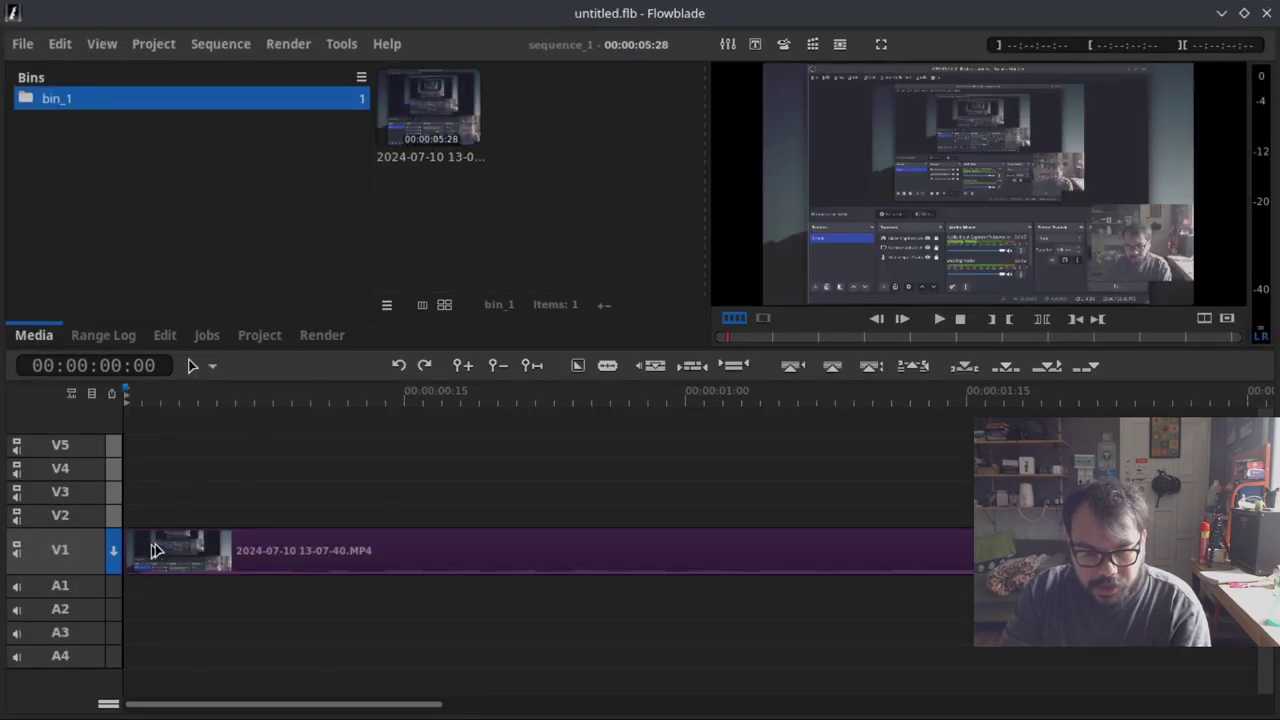
Place the playhead at 00:00:00:23 over the V1 clip, look at the Edit panel and return to the media bin
click(498, 366)
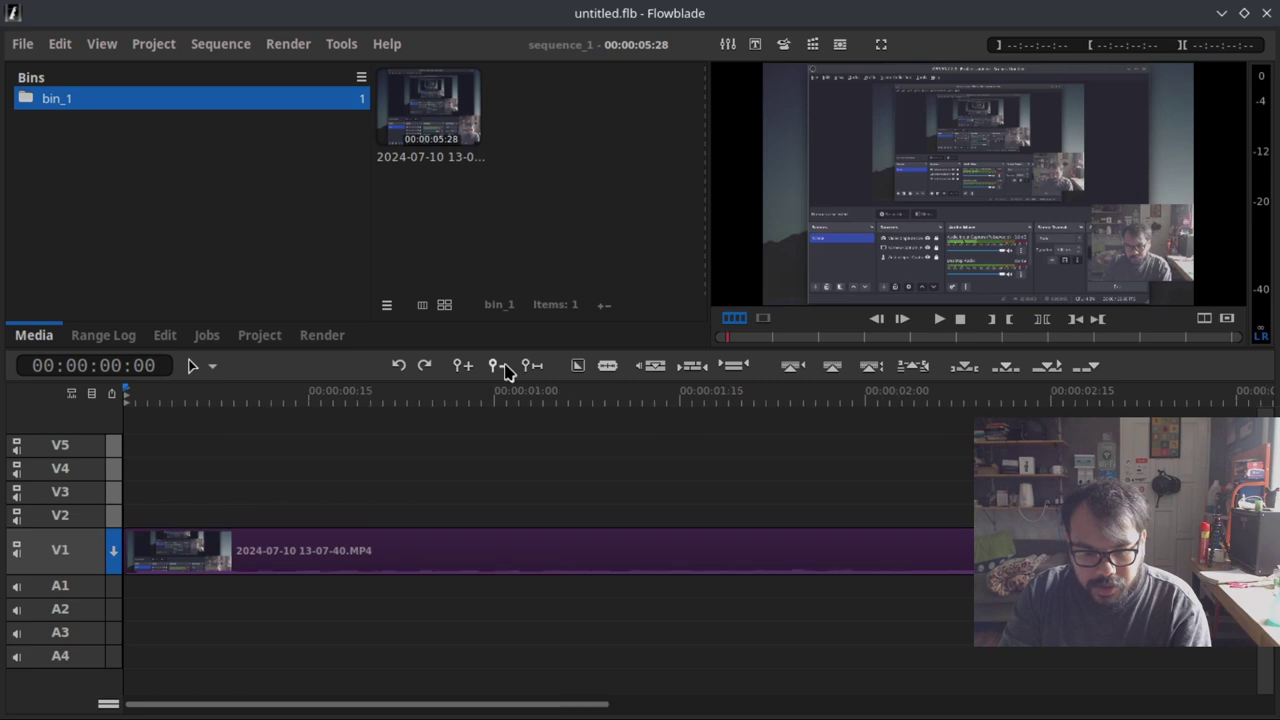
click(498, 366)
click(498, 366)
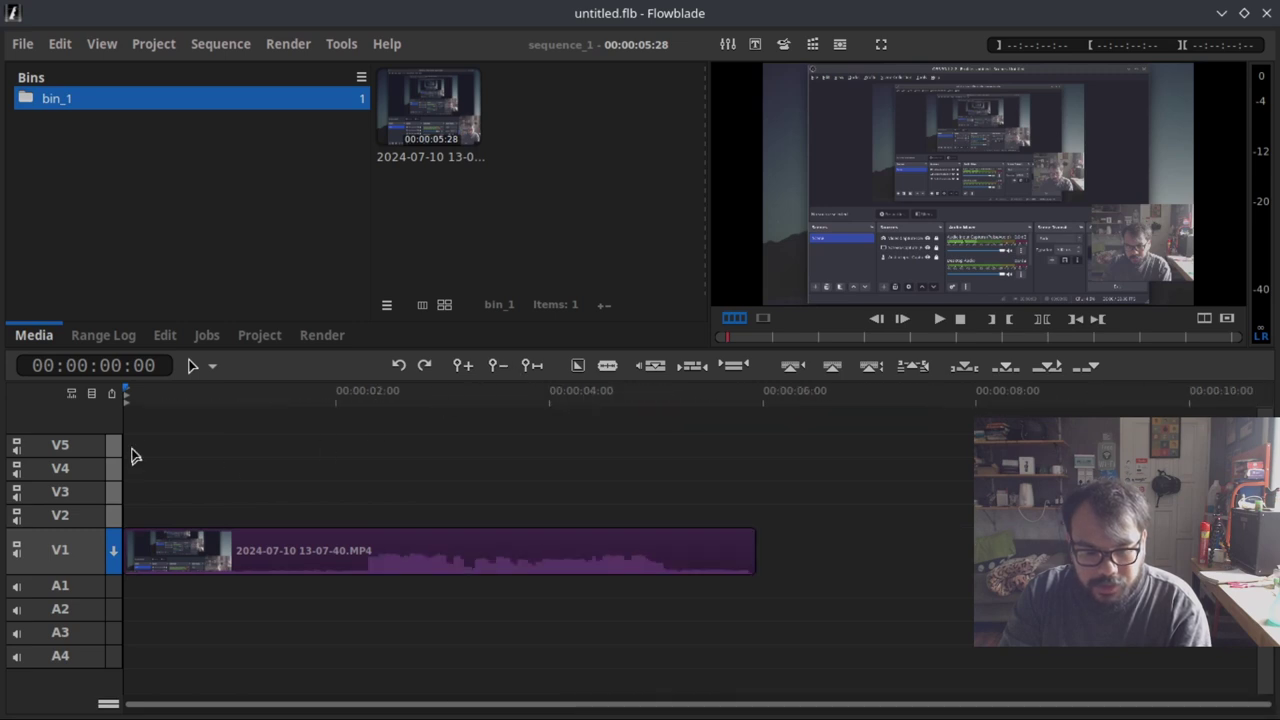
drag(157, 394, 262, 420)
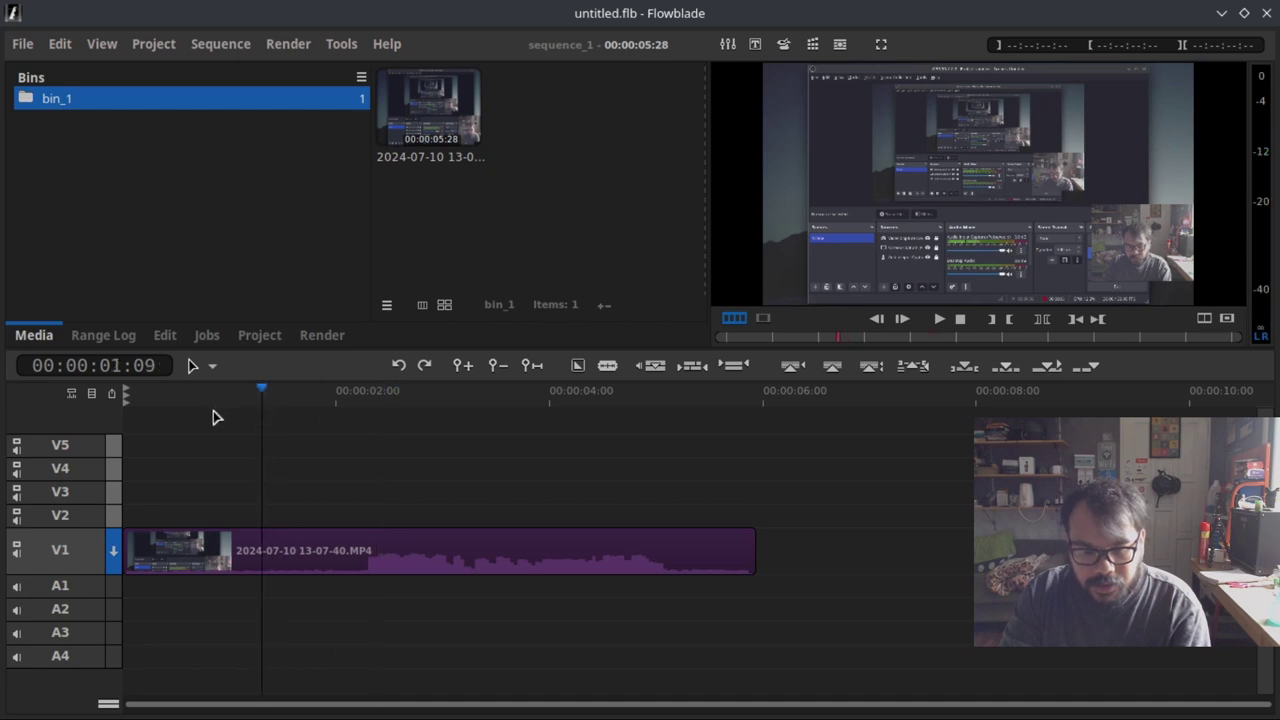
click(206, 395)
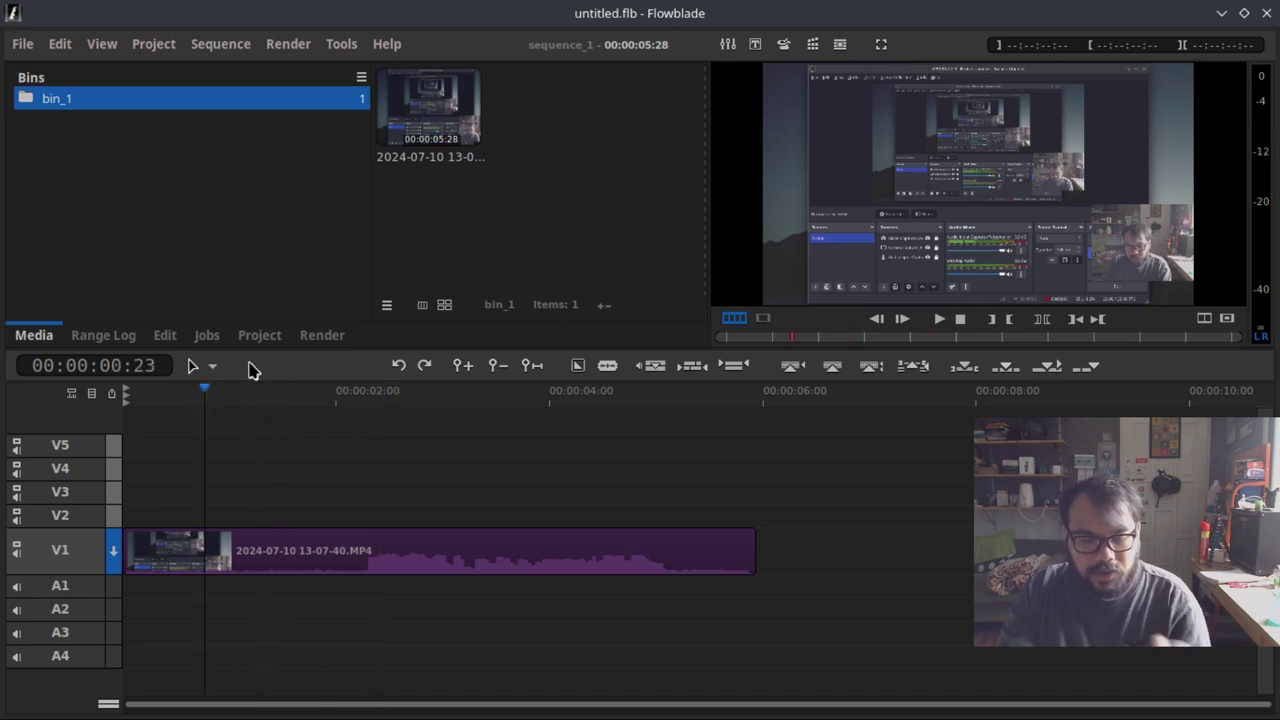
click(170, 338)
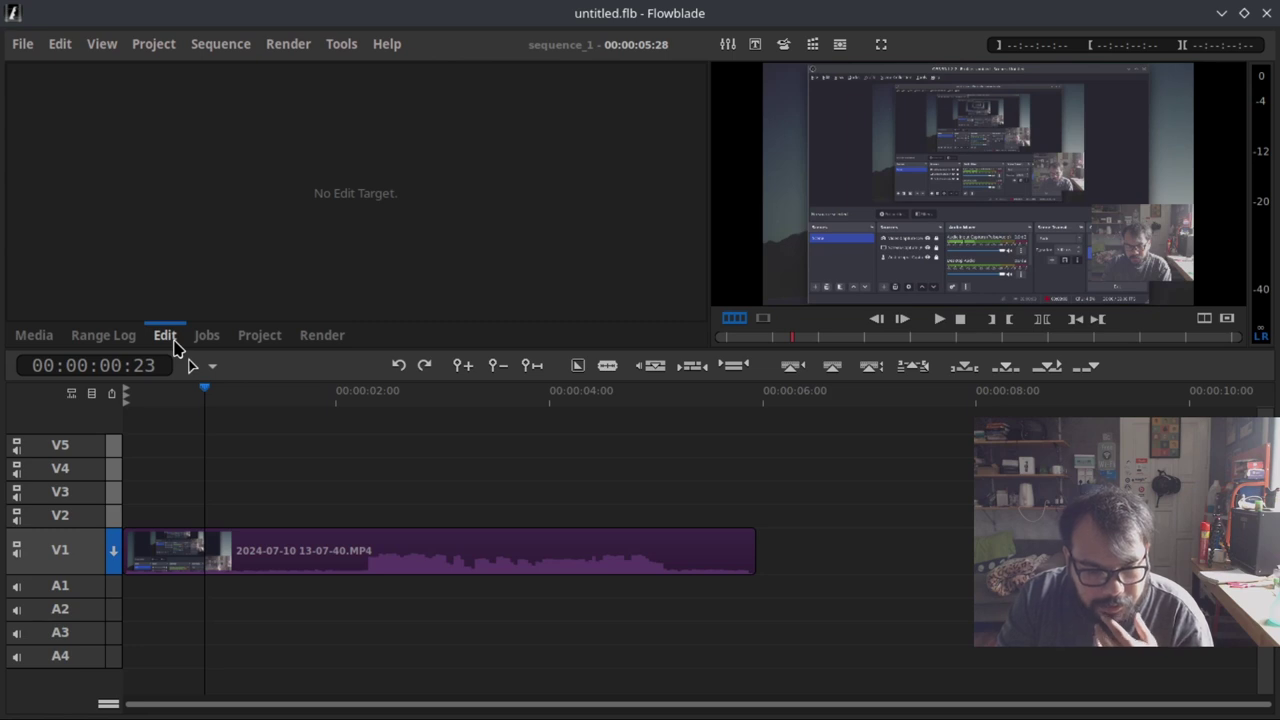
click(50, 339)
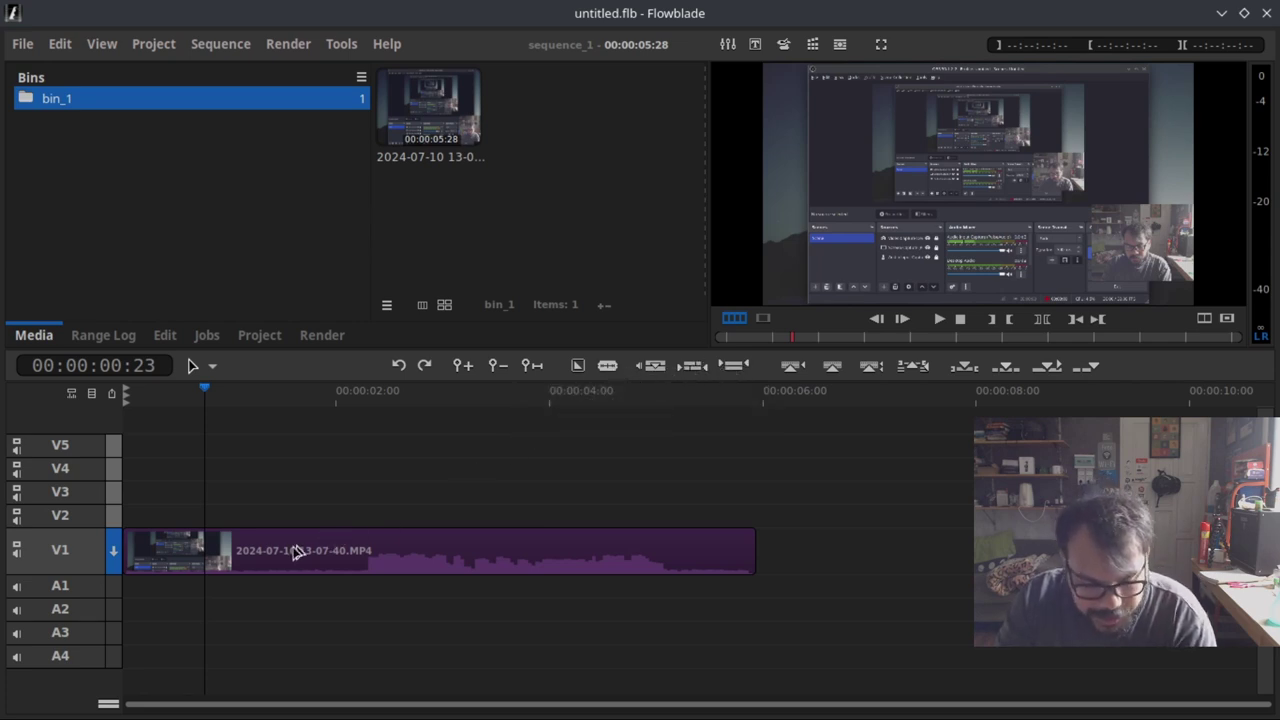
Cut the clip on track V1 at 00:00:00:23 and again at 00:00:01:23
click(204, 552)
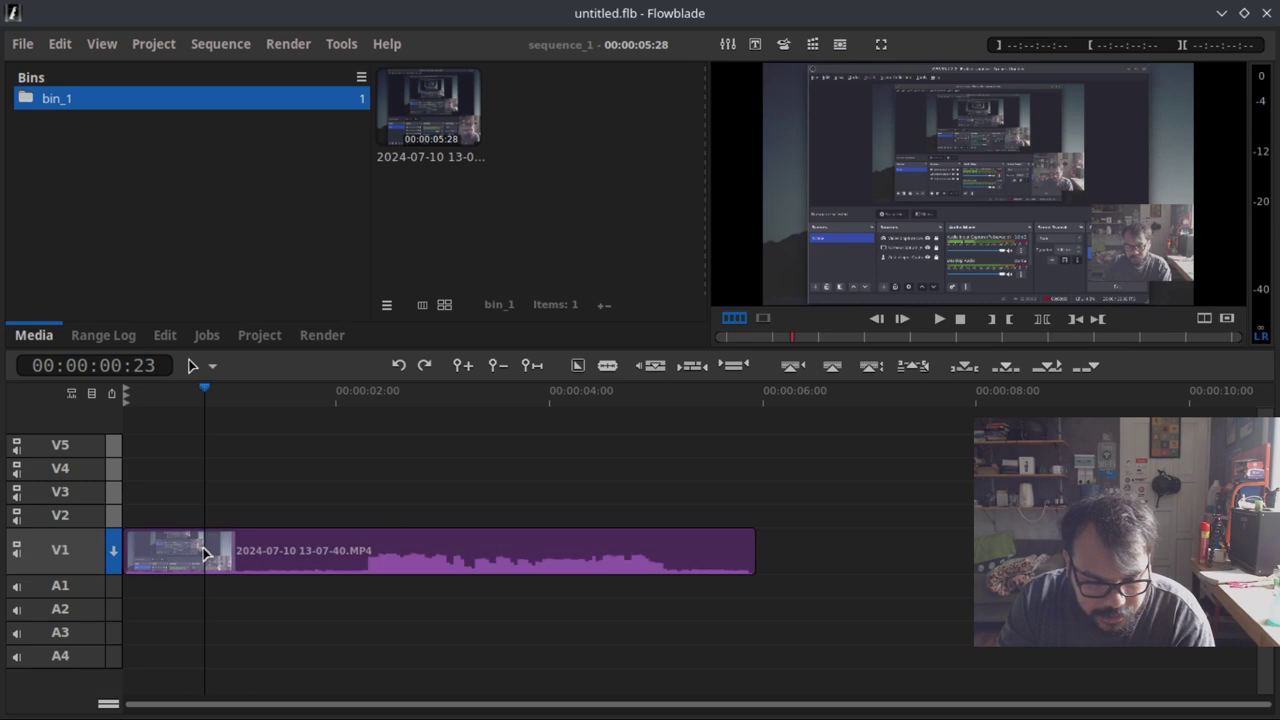
key(x)
click(251, 549)
click(312, 394)
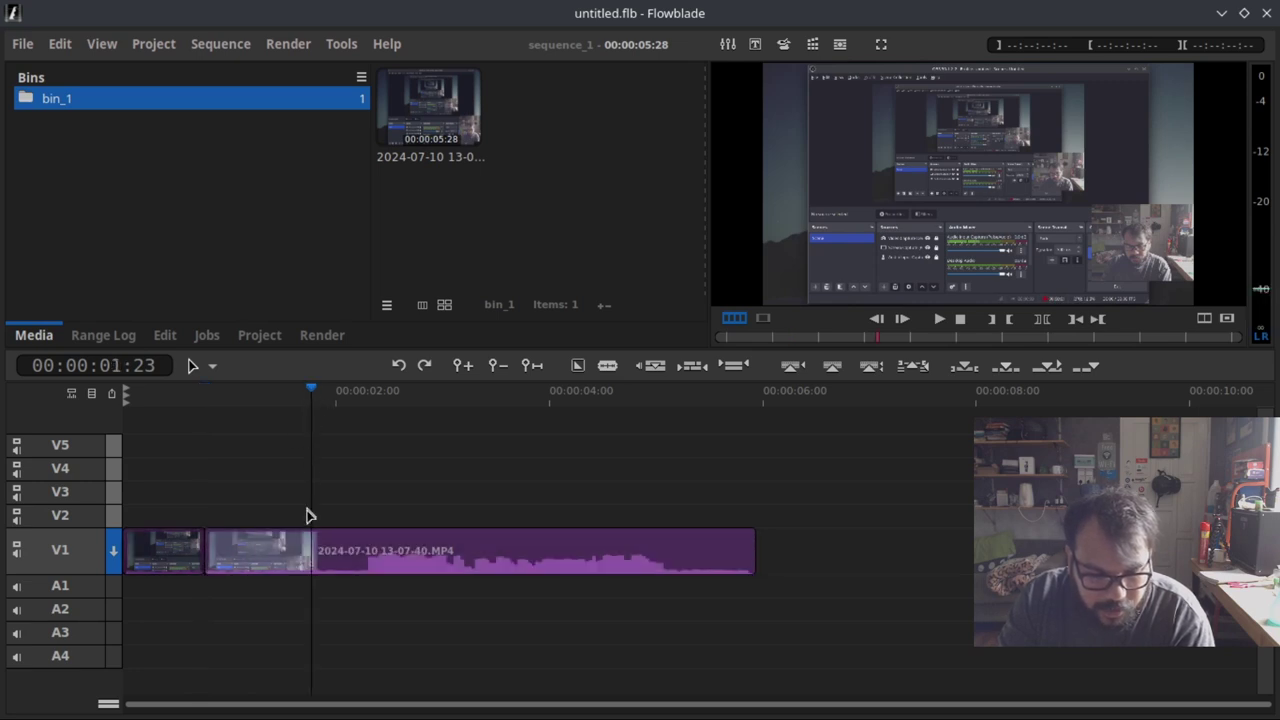
key(x)
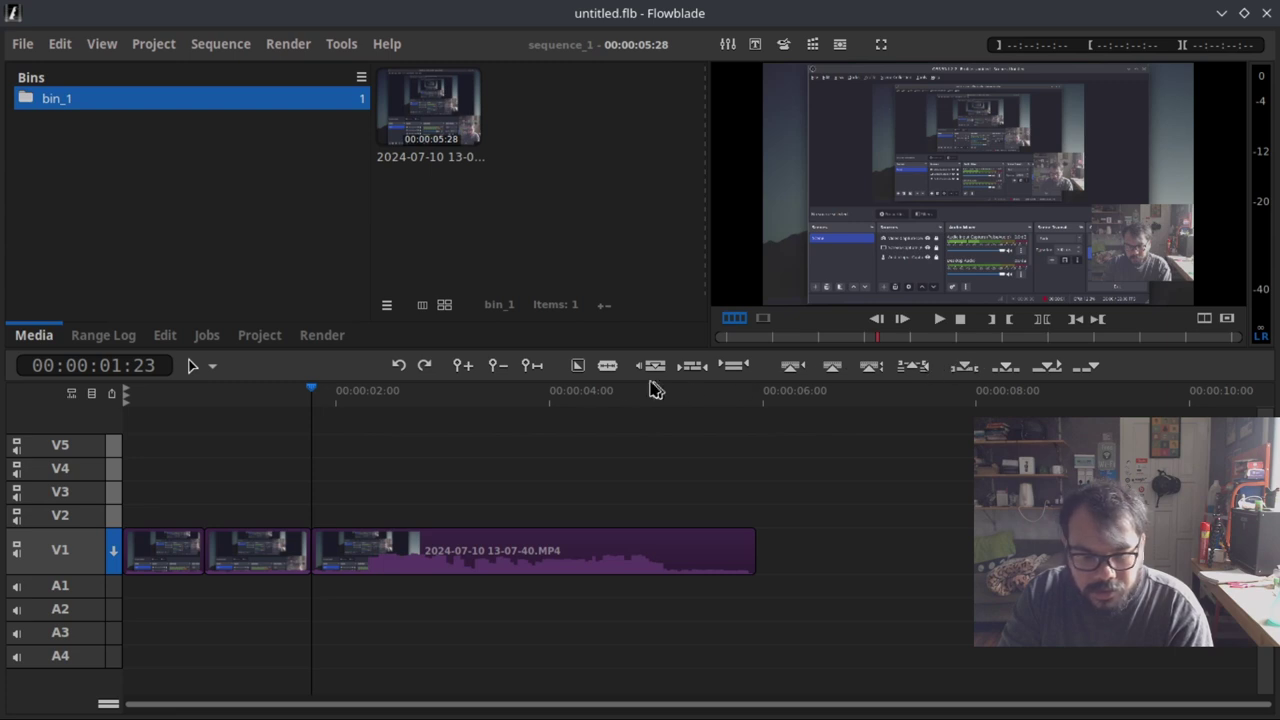
View the available timeline tools, then cut the last segment on track V1 at 00:00:02:05
click(209, 372)
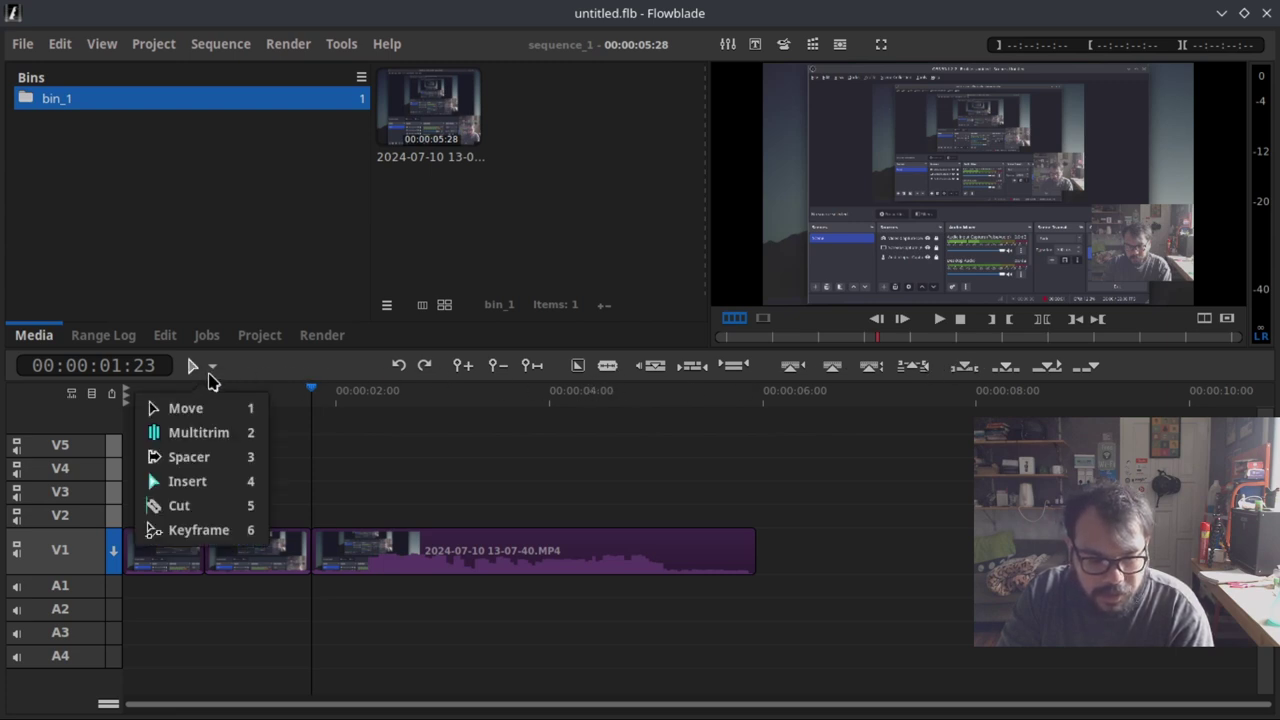
click(211, 372)
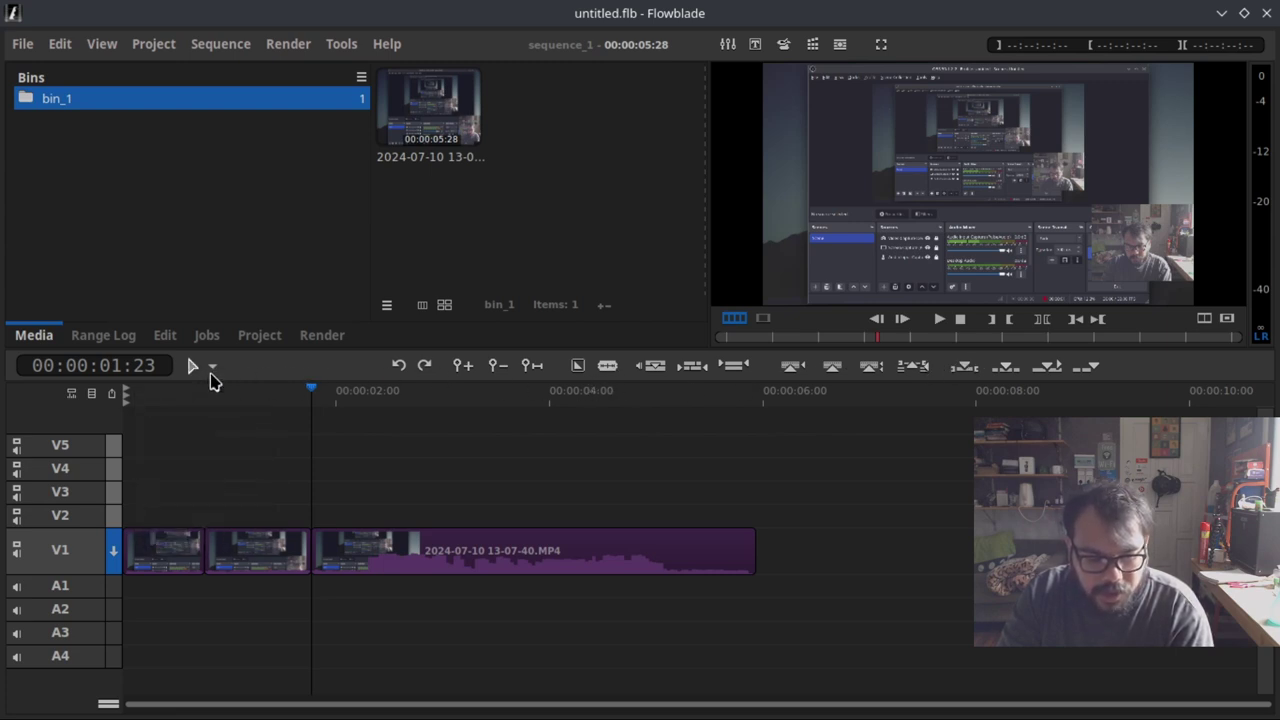
click(355, 400)
key(x)
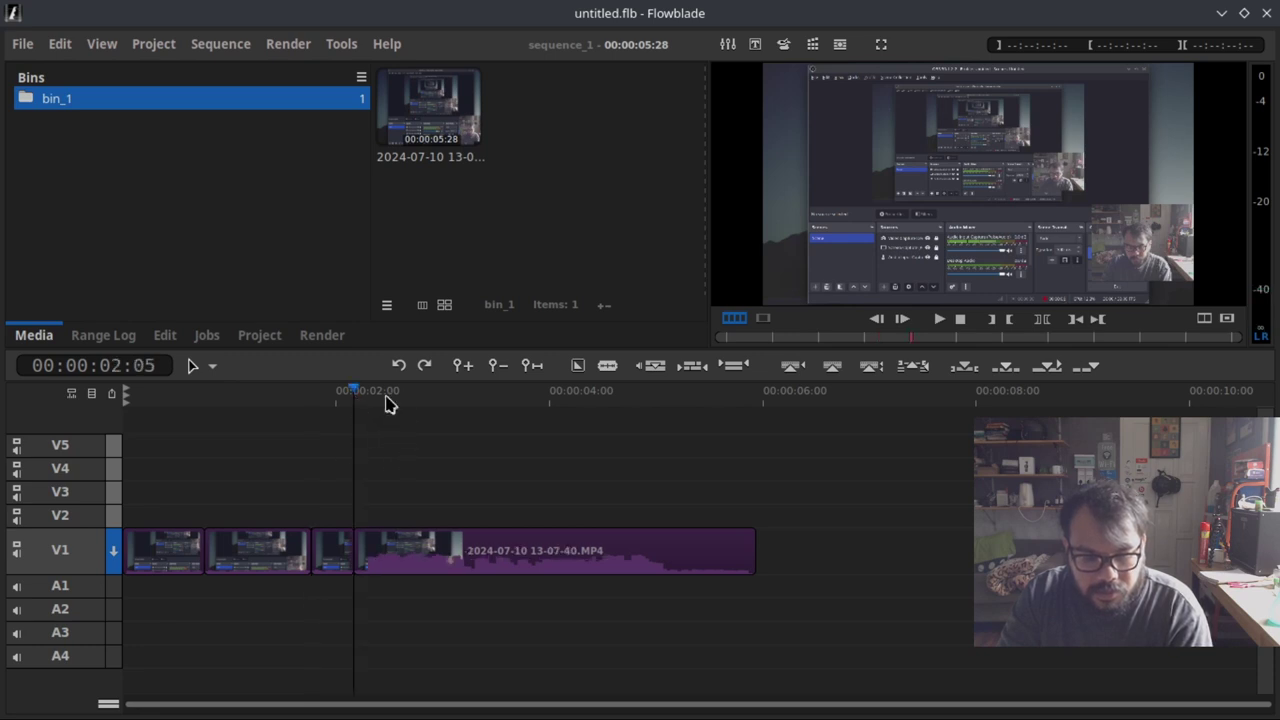
Trim the segments on track V1 with the Multitrim tool, shortening the second segment and ending the first at 00:00:00:18
click(388, 402)
click(273, 395)
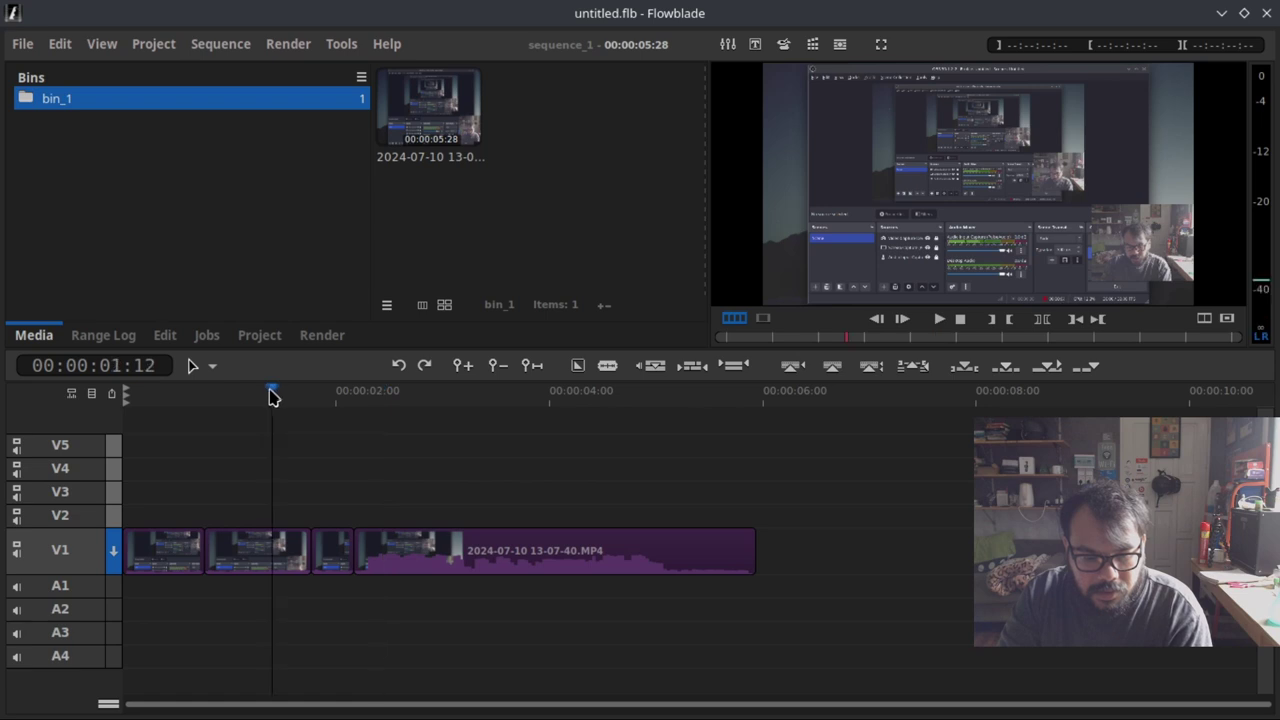
click(209, 368)
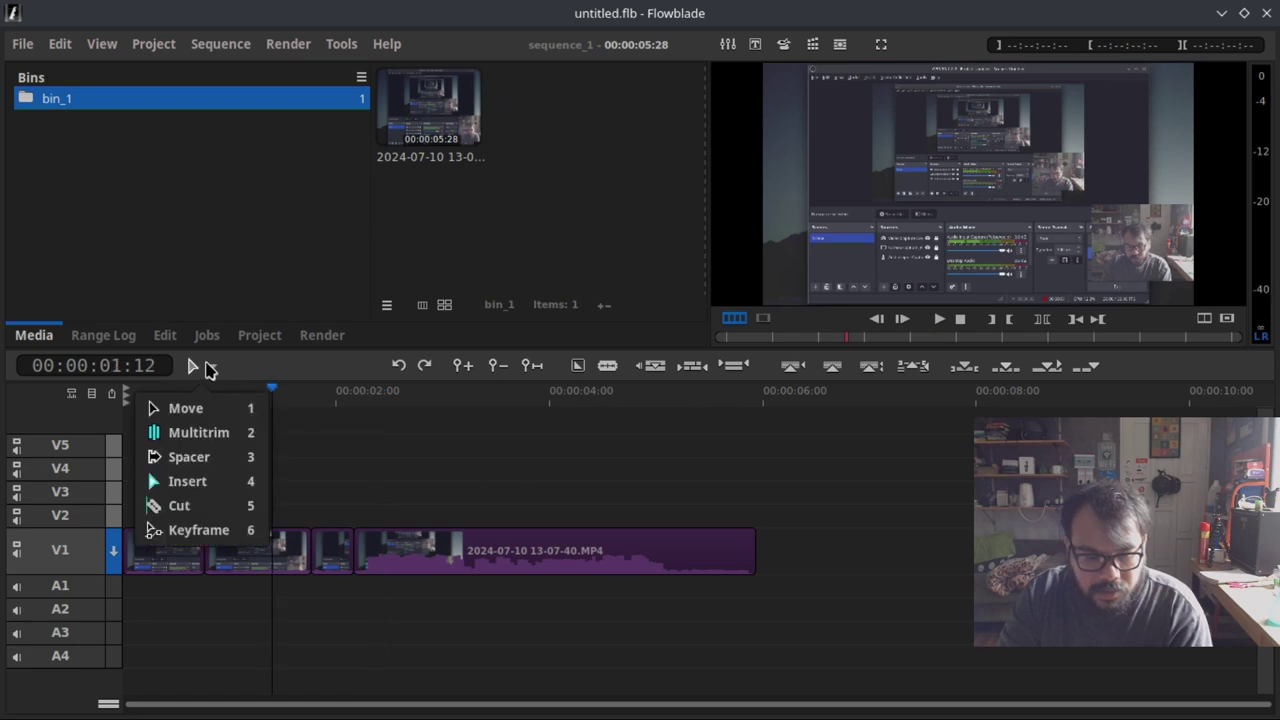
click(226, 433)
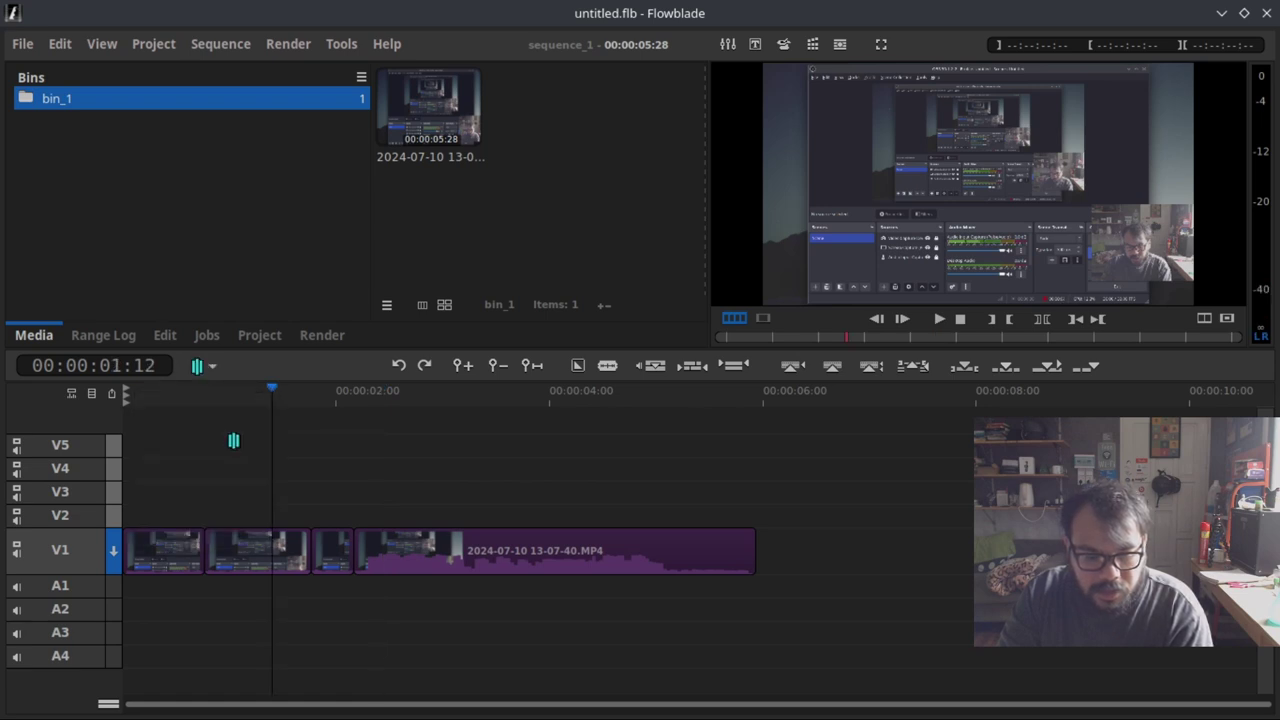
click(250, 537)
click(270, 543)
click(270, 543)
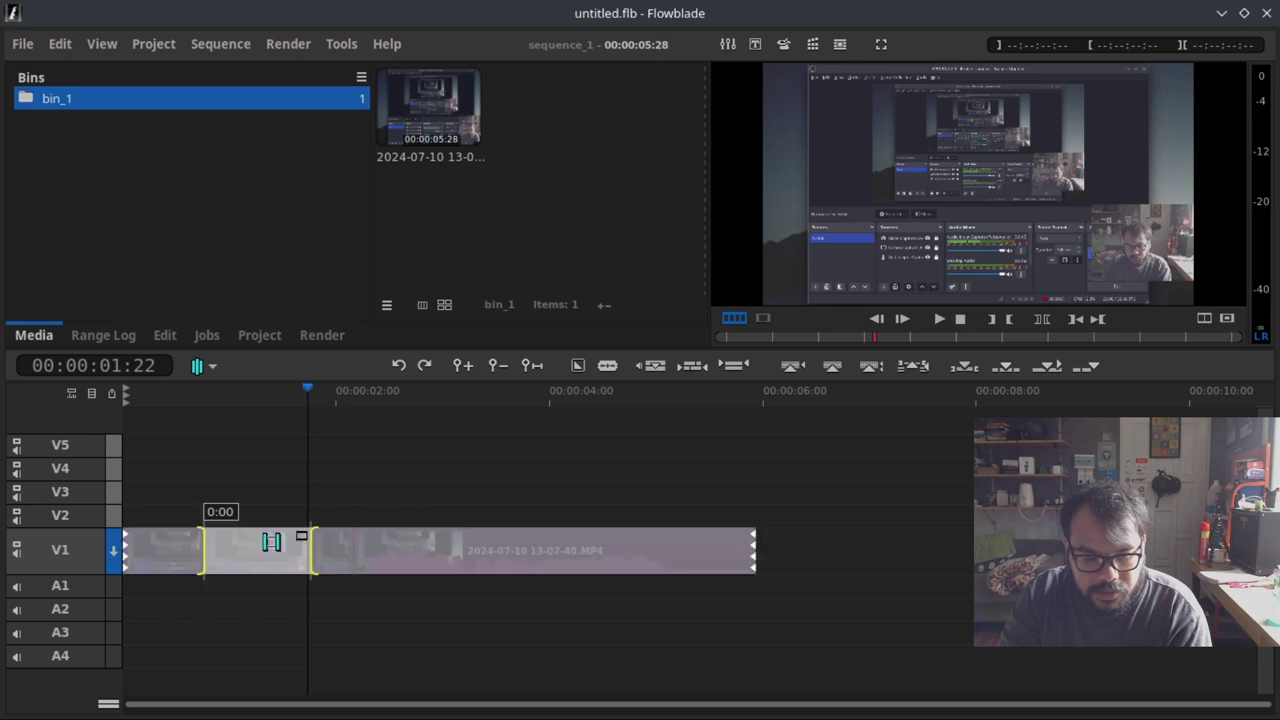
drag(271, 542, 352, 537)
click(326, 541)
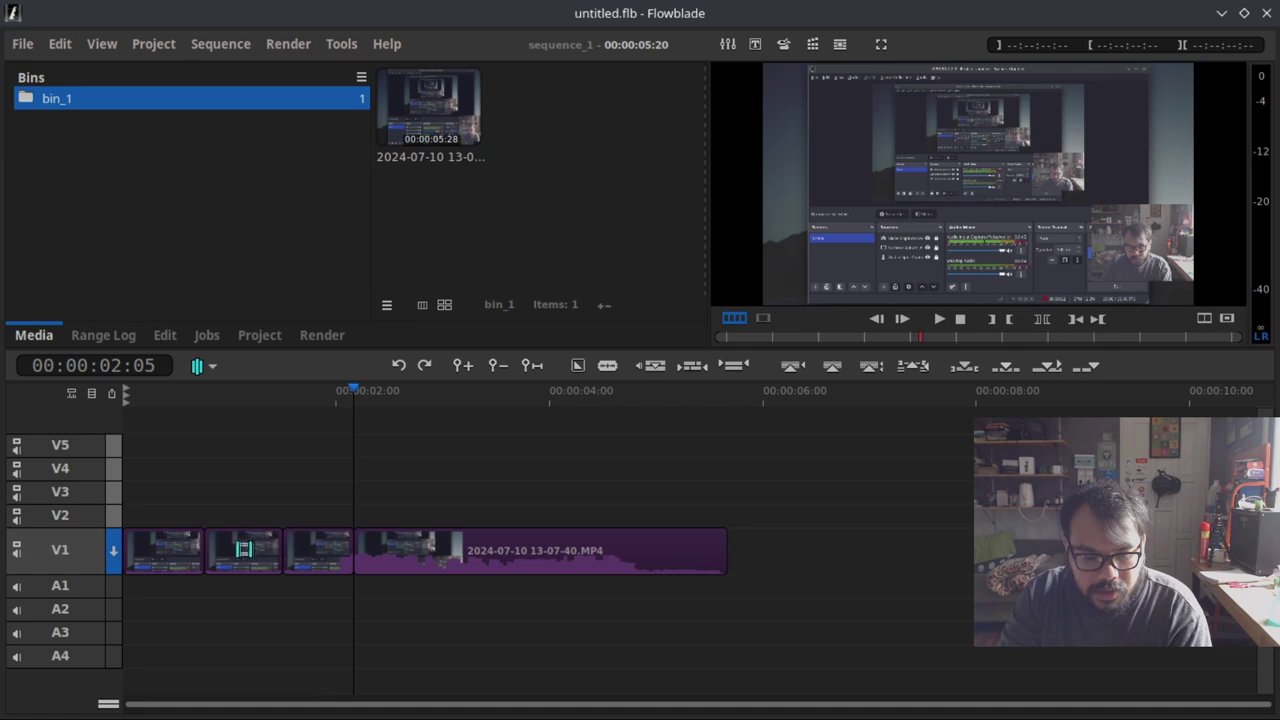
drag(201, 548, 187, 546)
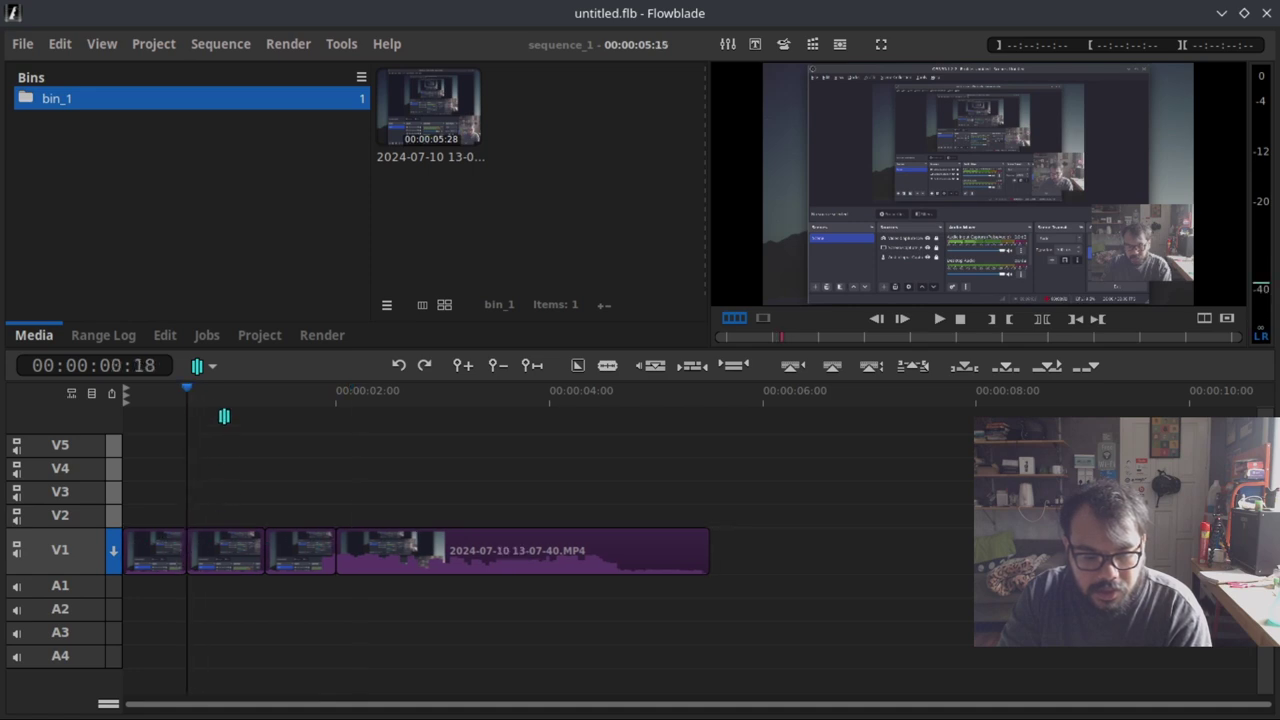
Split the second segment on track V1 shortly after its start with the Cut tool and review the timeline tools
click(203, 367)
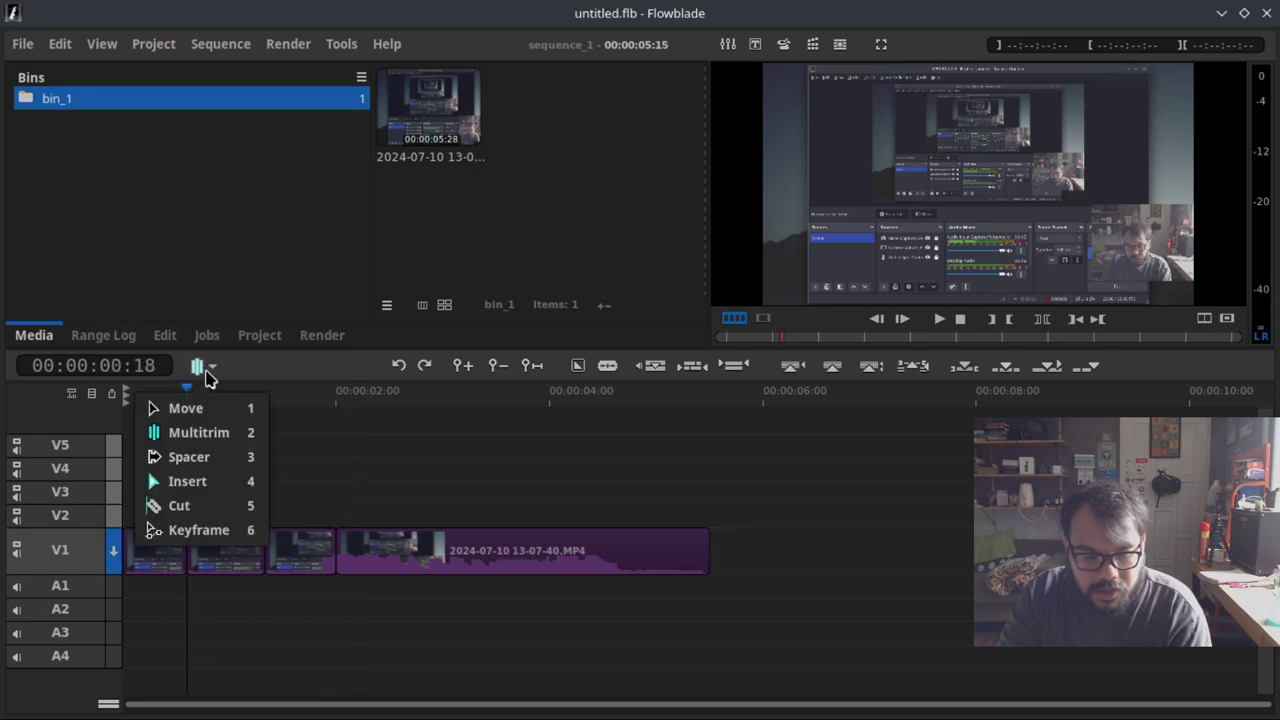
click(230, 507)
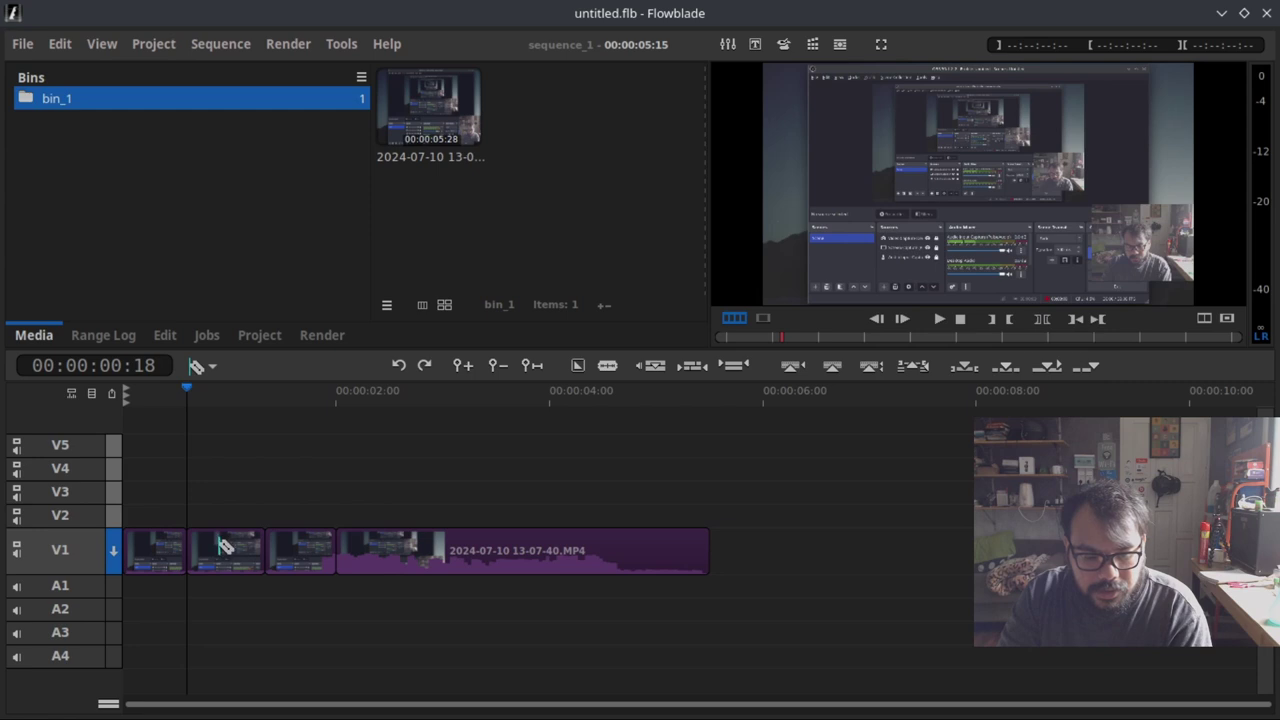
click(219, 546)
click(210, 367)
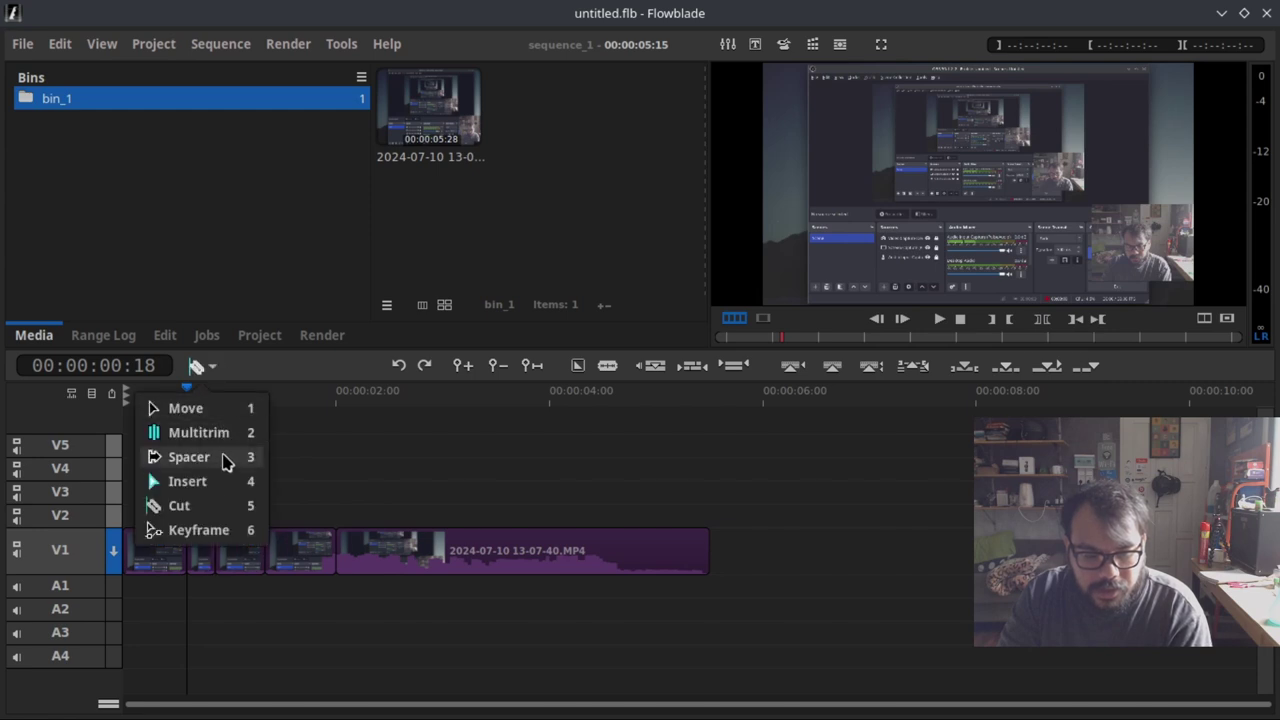
click(213, 370)
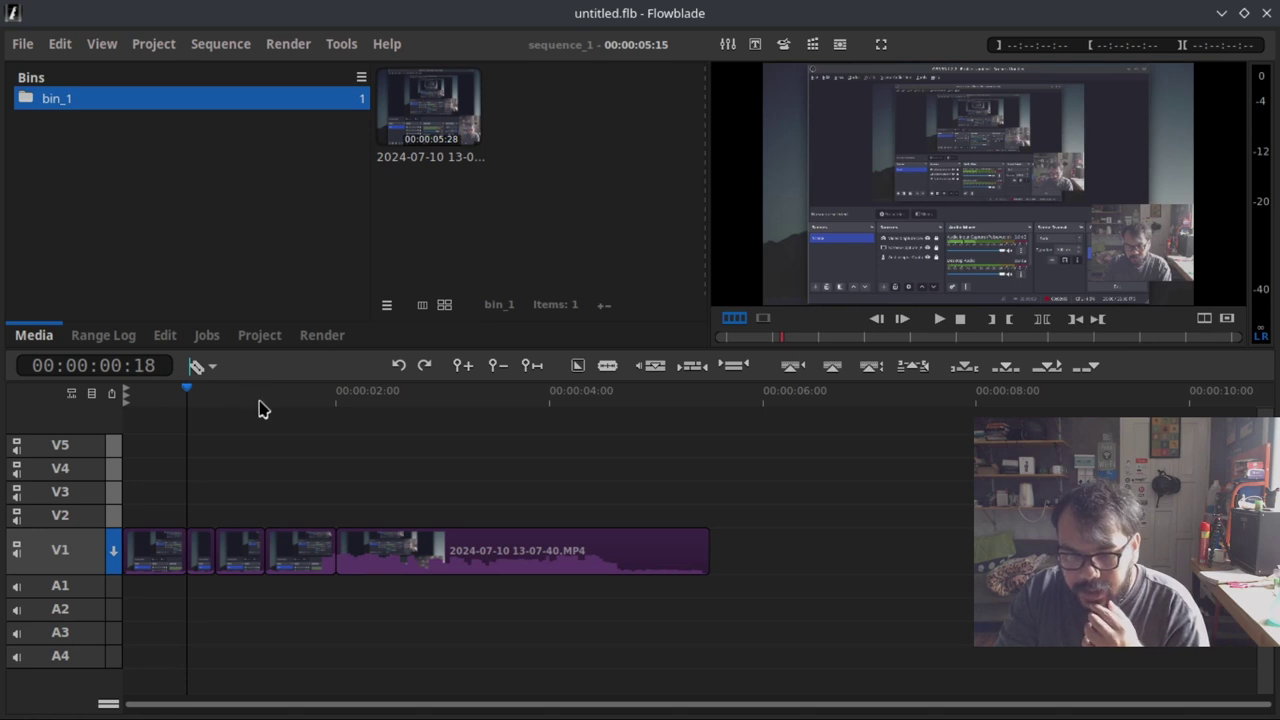
Look at the Titler, the Audio Mixer and the G'MIC Effects tool, closing each one without making changes
click(756, 45)
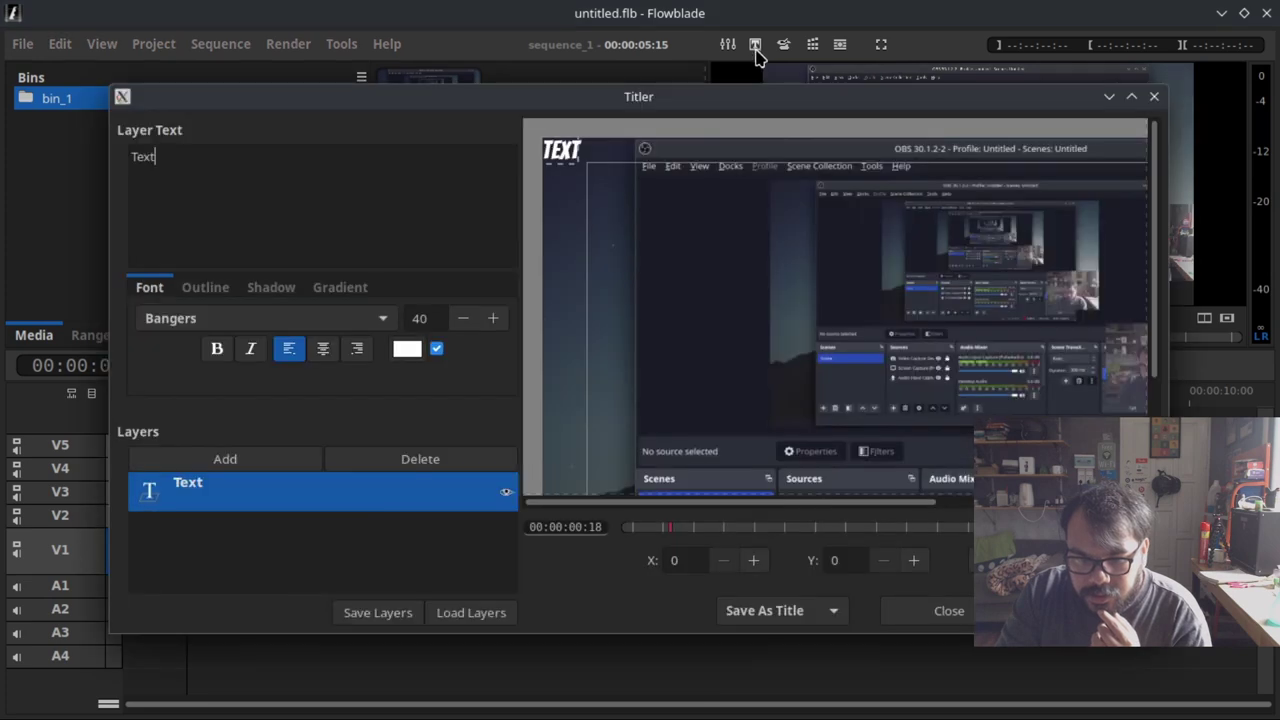
click(955, 612)
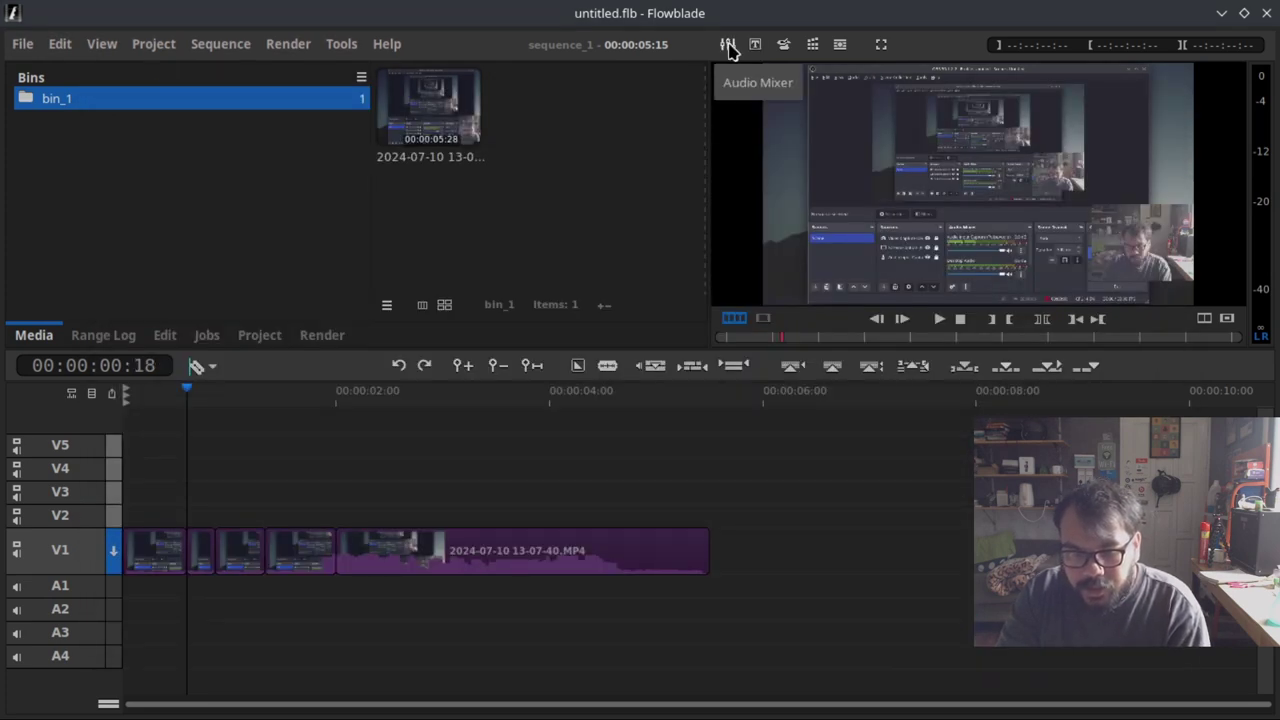
click(728, 48)
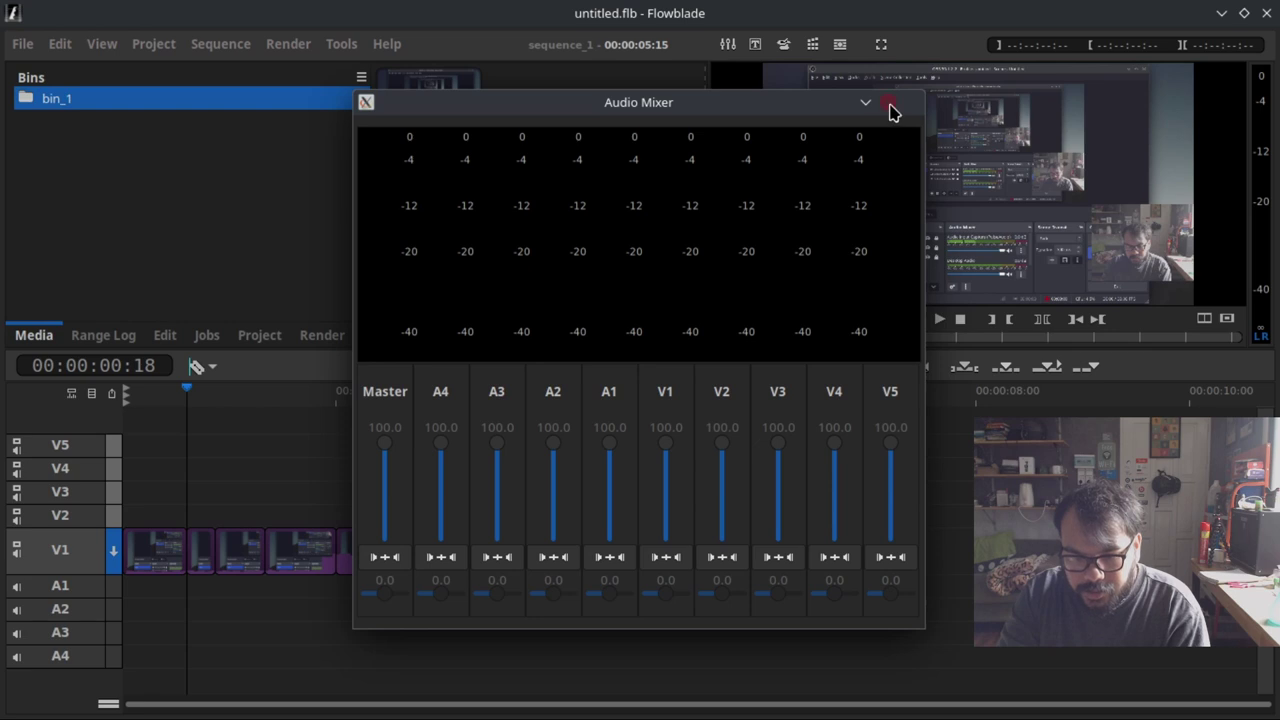
click(890, 105)
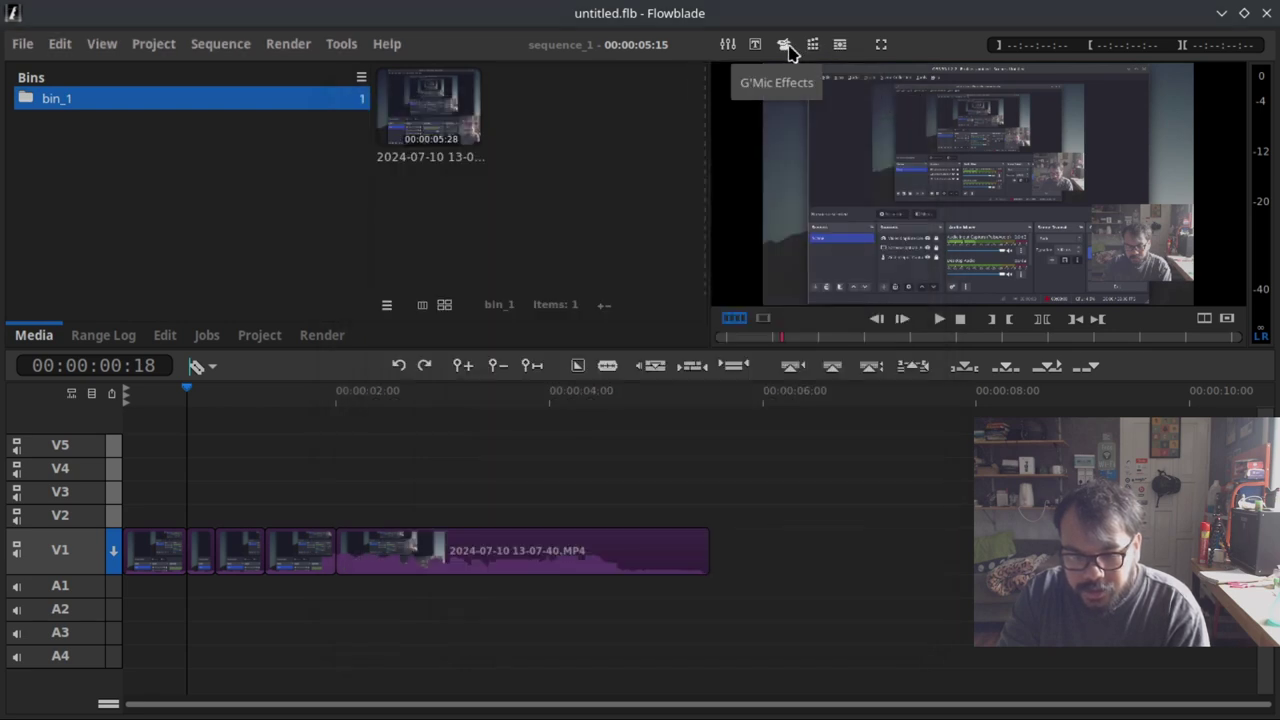
click(785, 45)
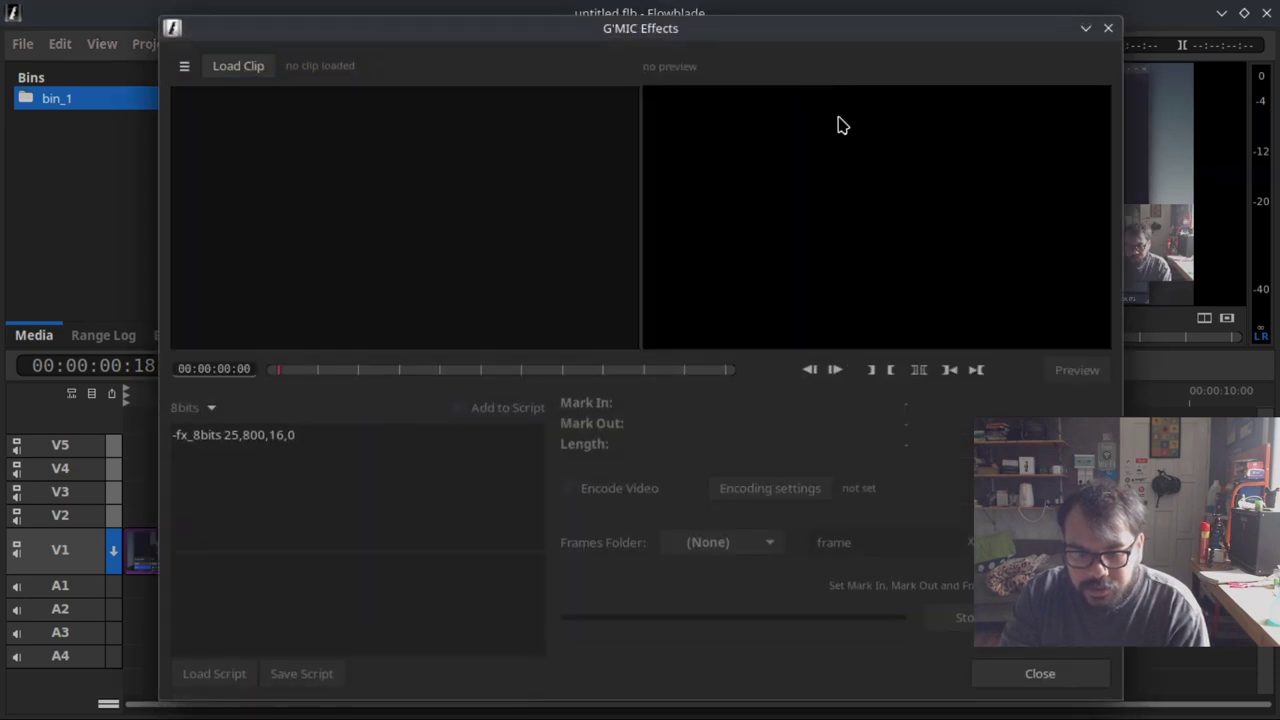
click(1108, 28)
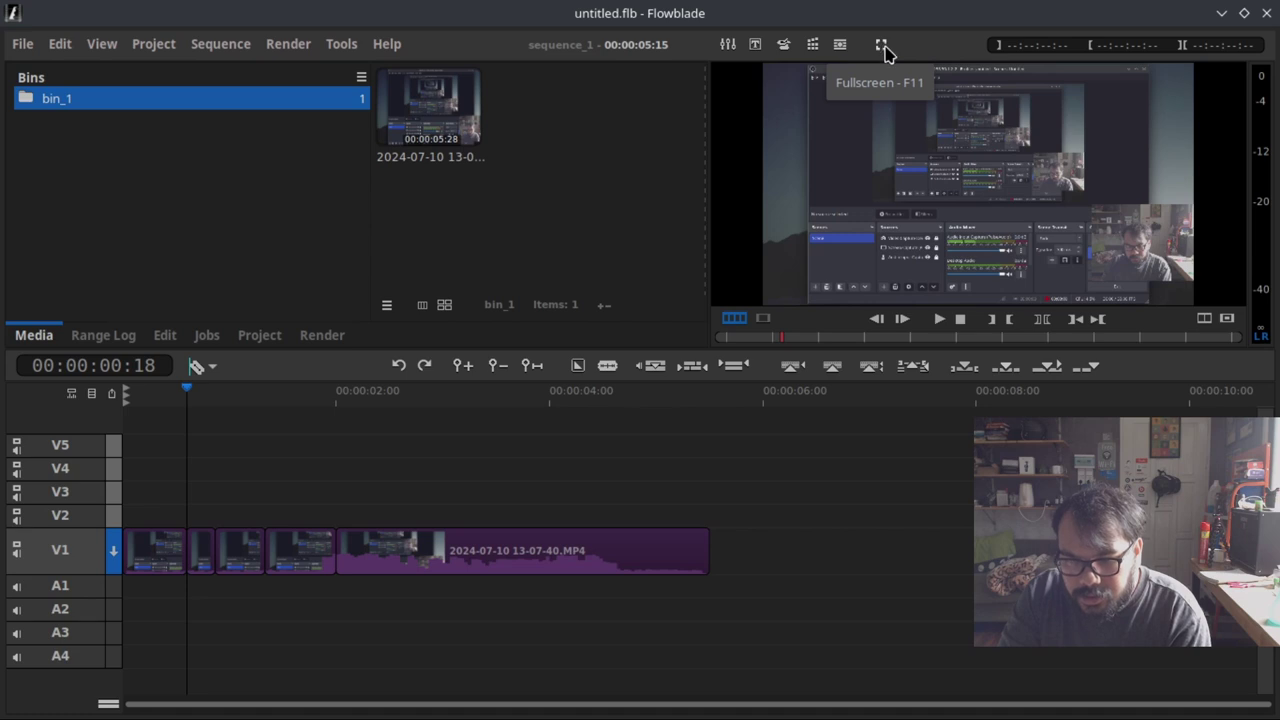
Examine the available sequence, view, edit and file commands without running any of them
click(222, 44)
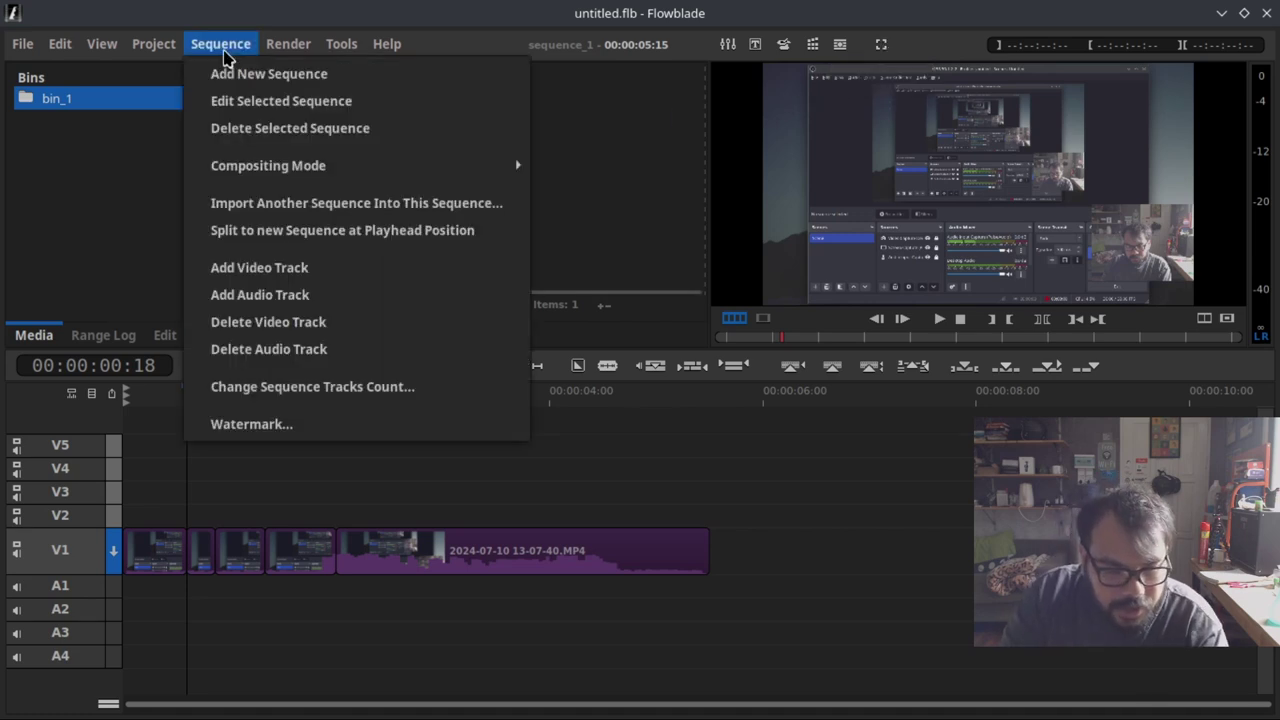
mouse_move(287, 50)
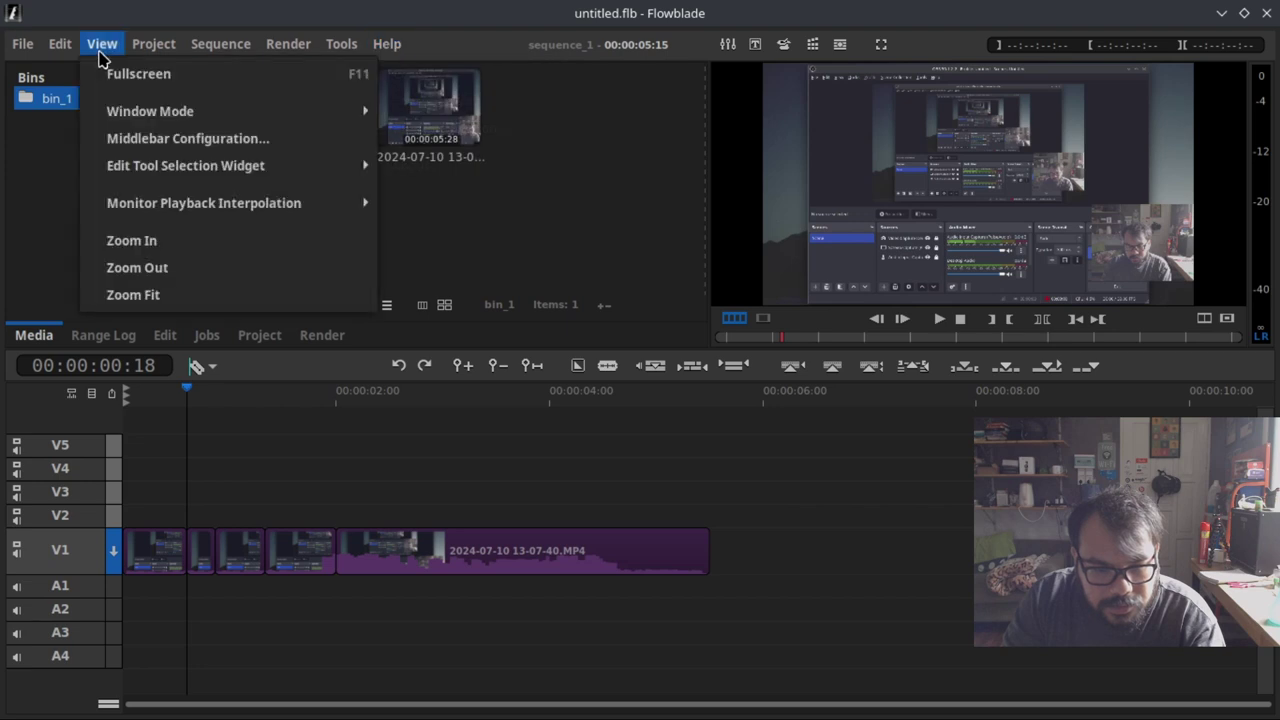
mouse_move(62, 50)
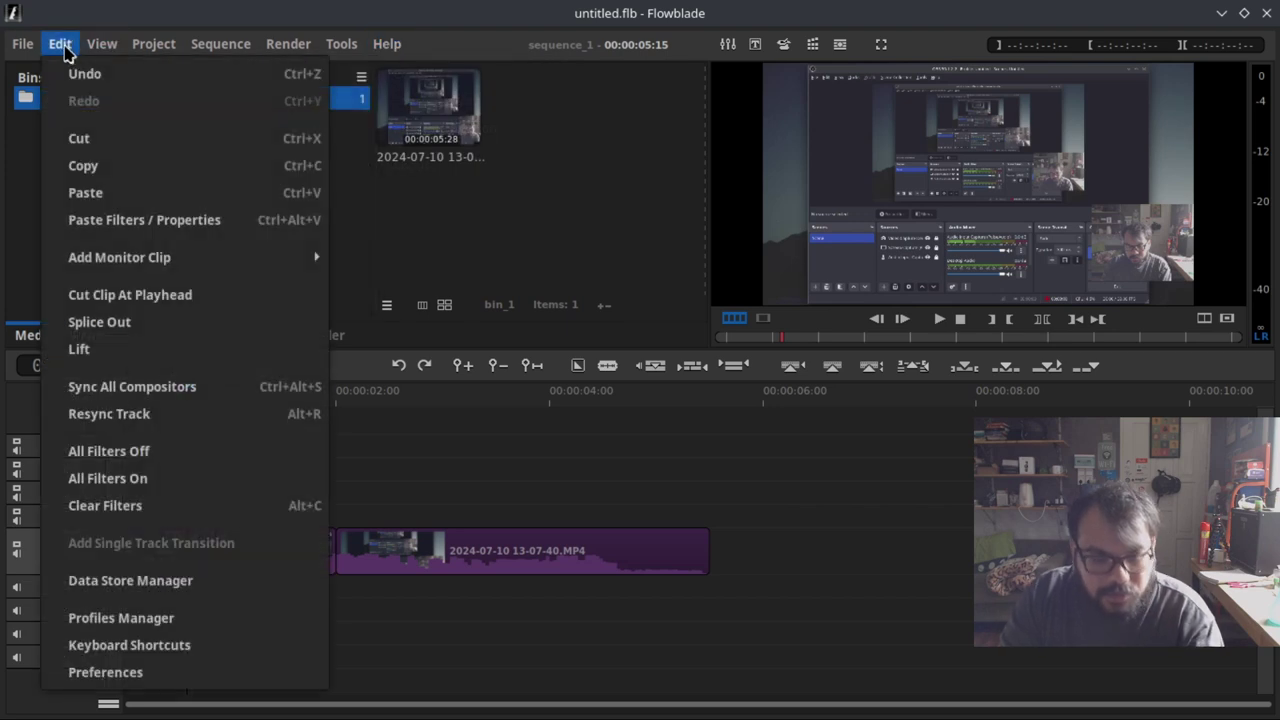
click(90, 42)
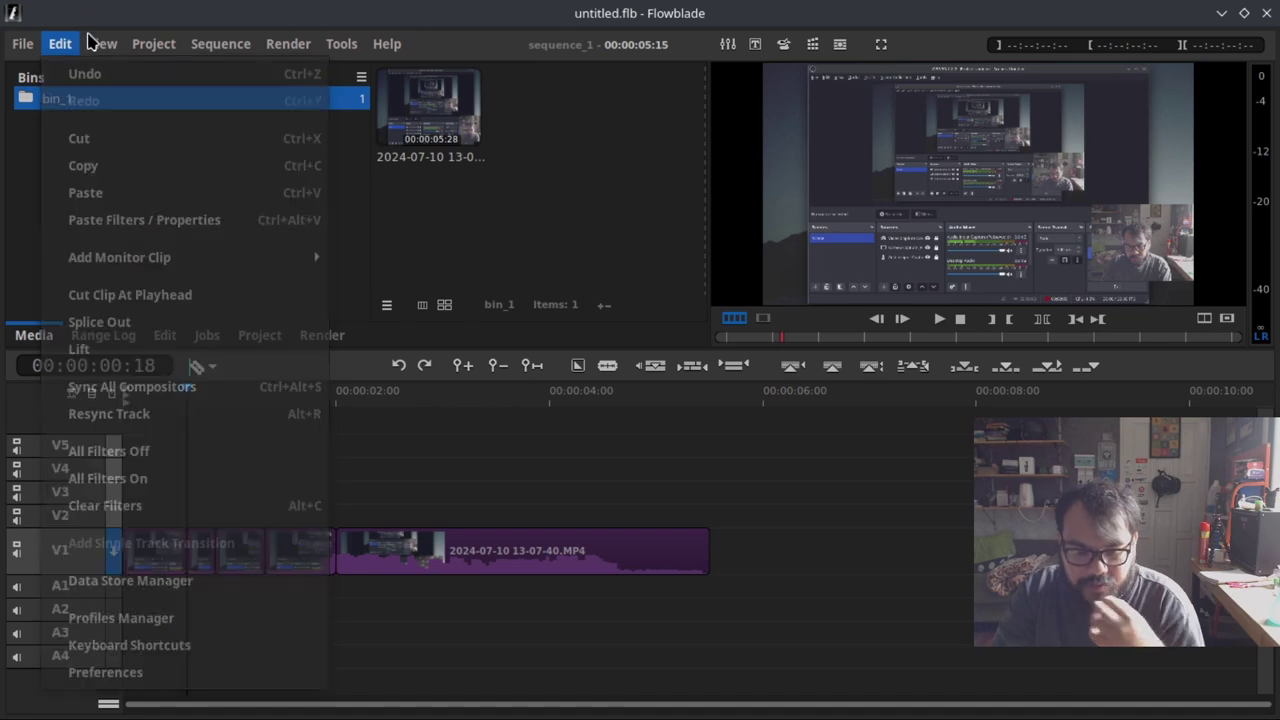
click(89, 43)
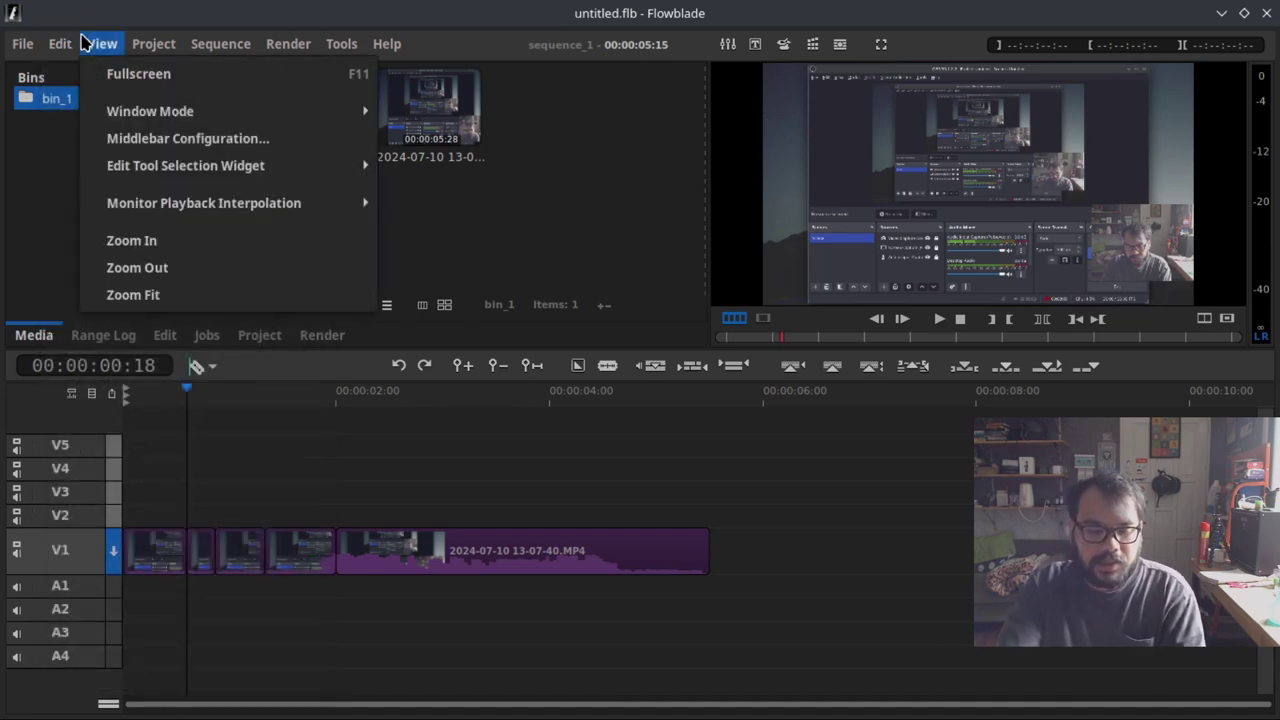
mouse_move(40, 46)
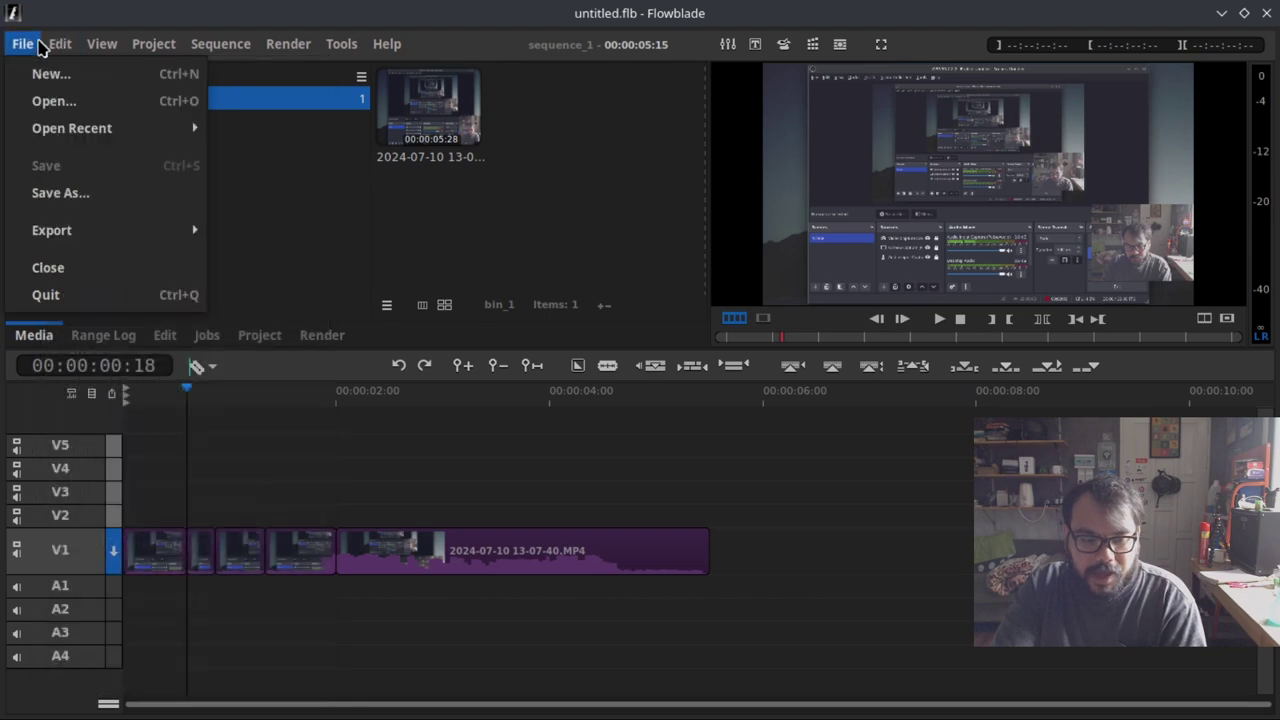
mouse_move(157, 44)
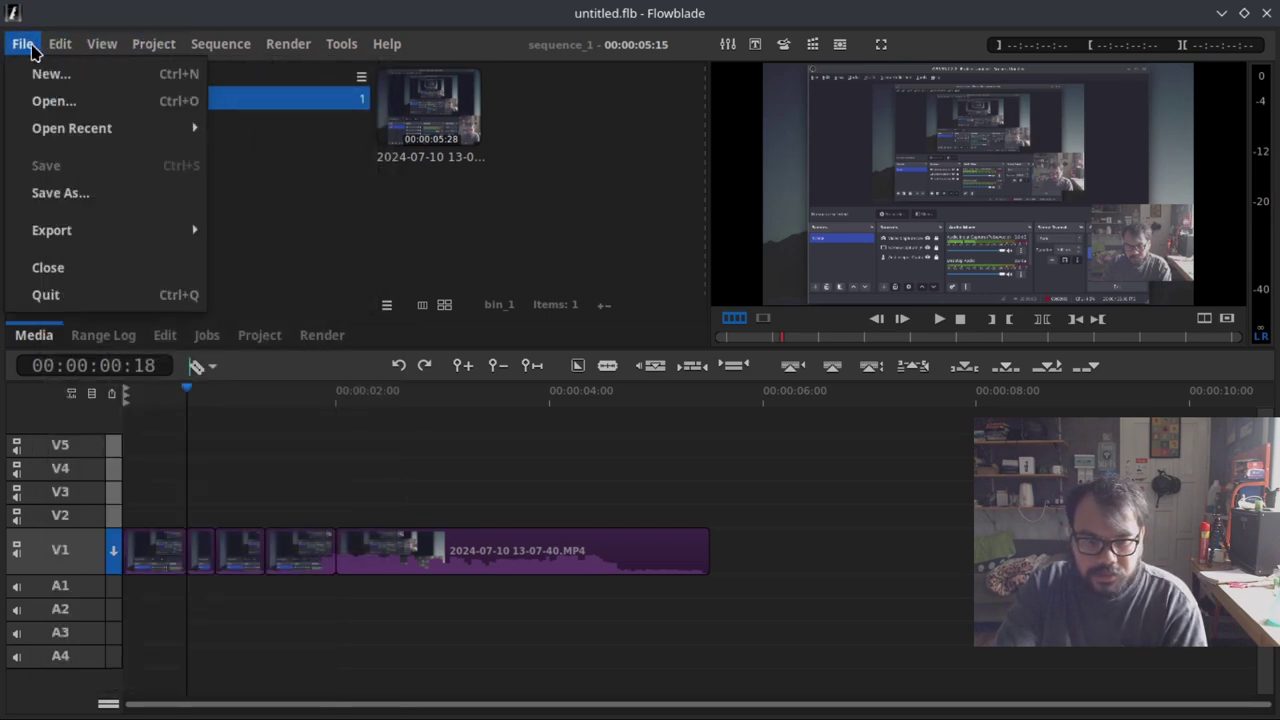
mouse_move(205, 42)
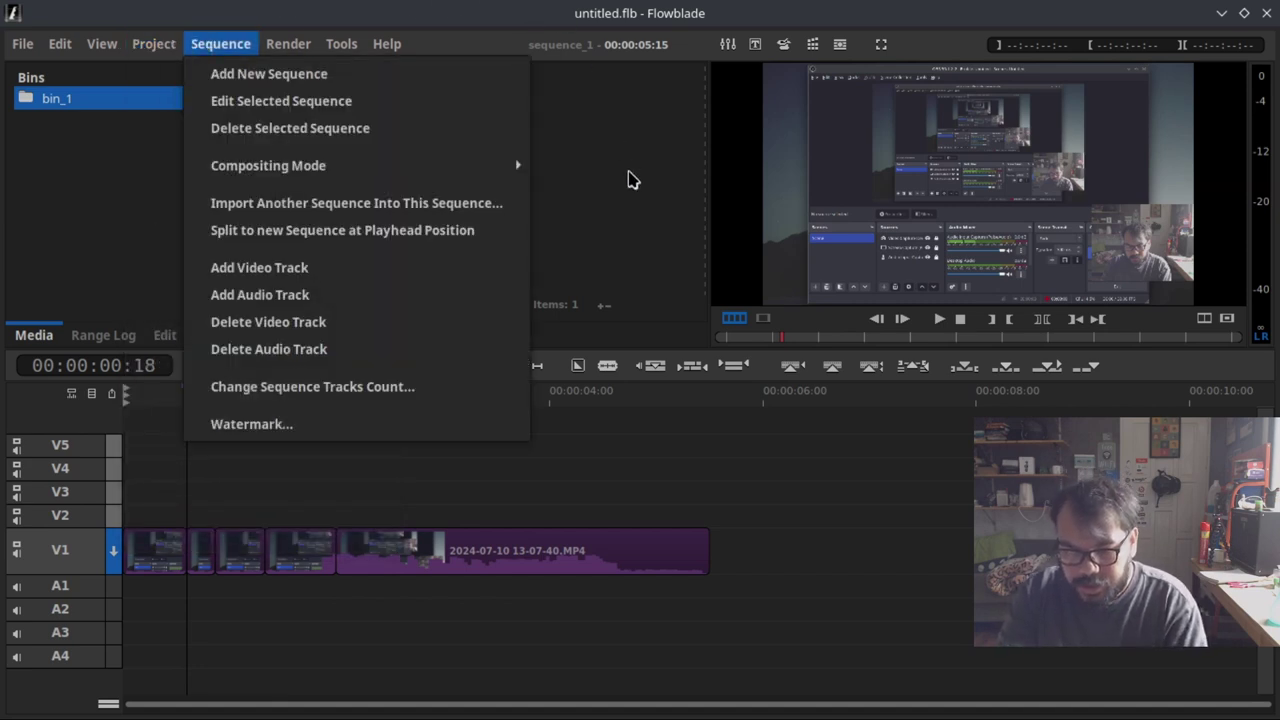
click(642, 195)
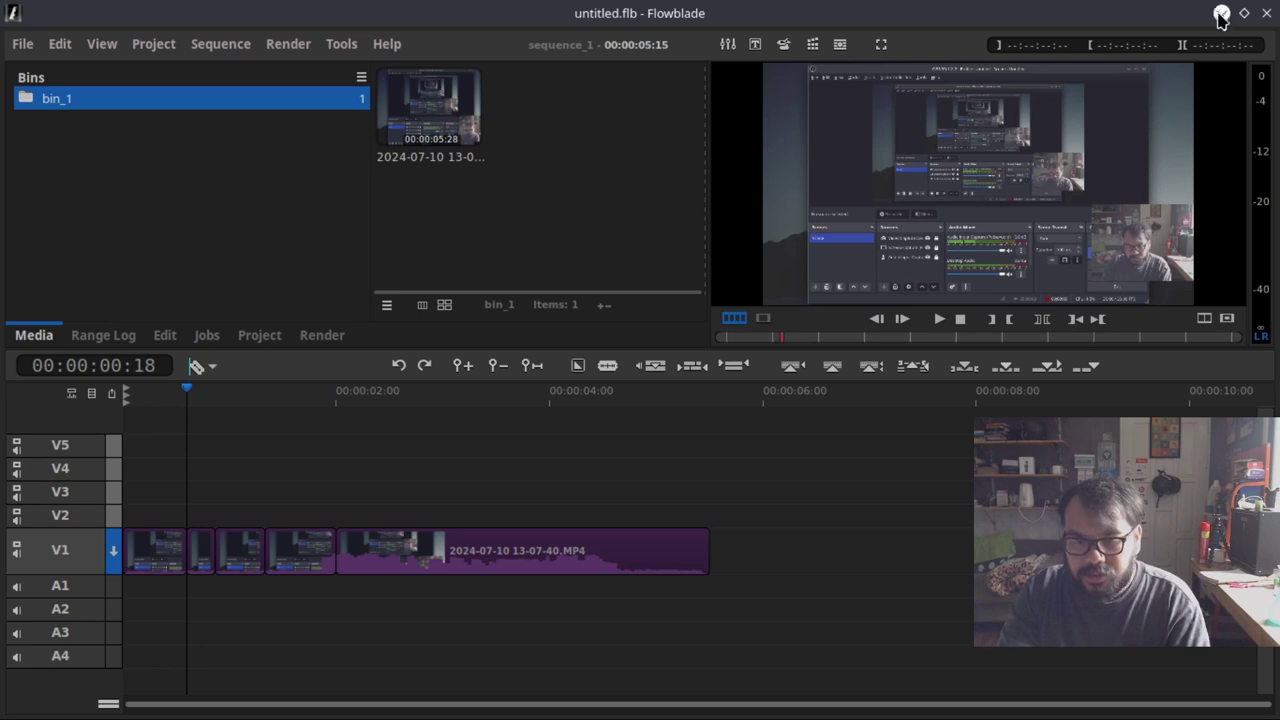
Exit the video editor without saving the project untitled.flb
click(1265, 15)
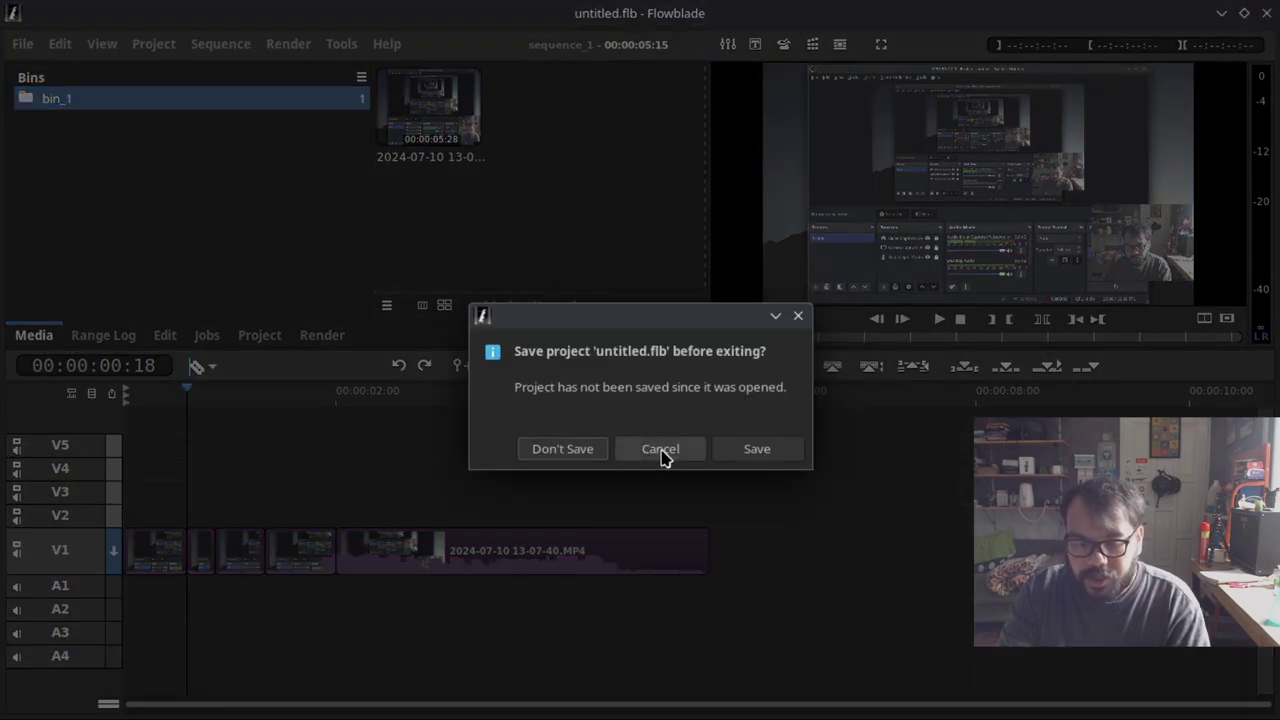
click(586, 453)
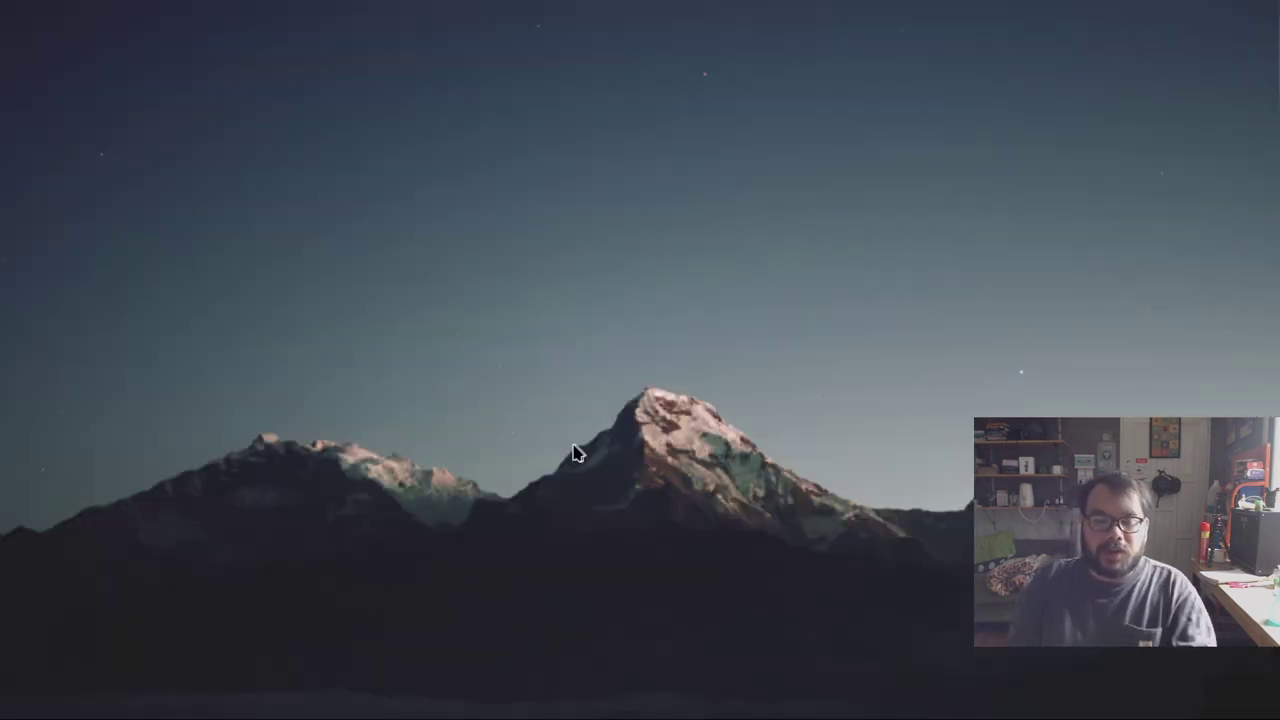